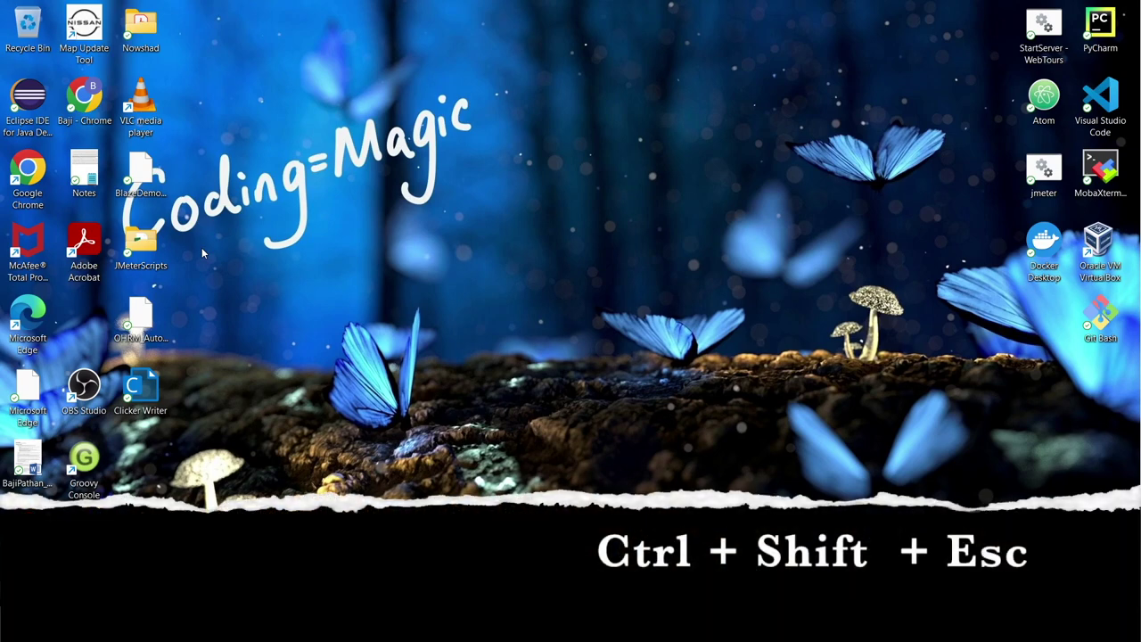
Open Task Manager and maximize its window
key("ctrl+shift+Escape")
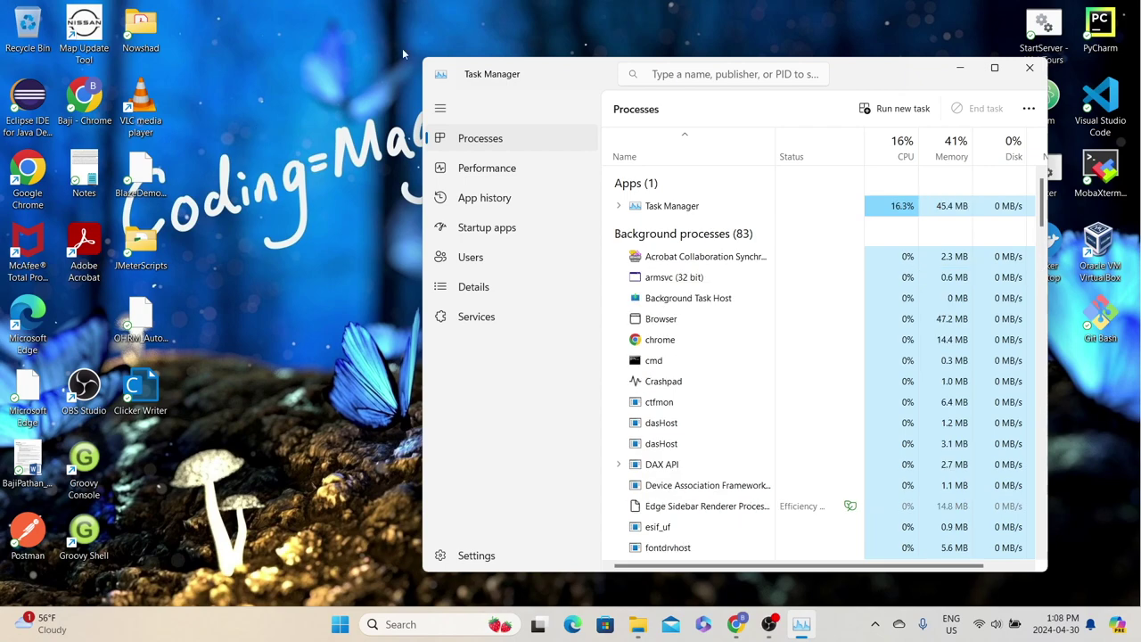
left_click(1027, 69)
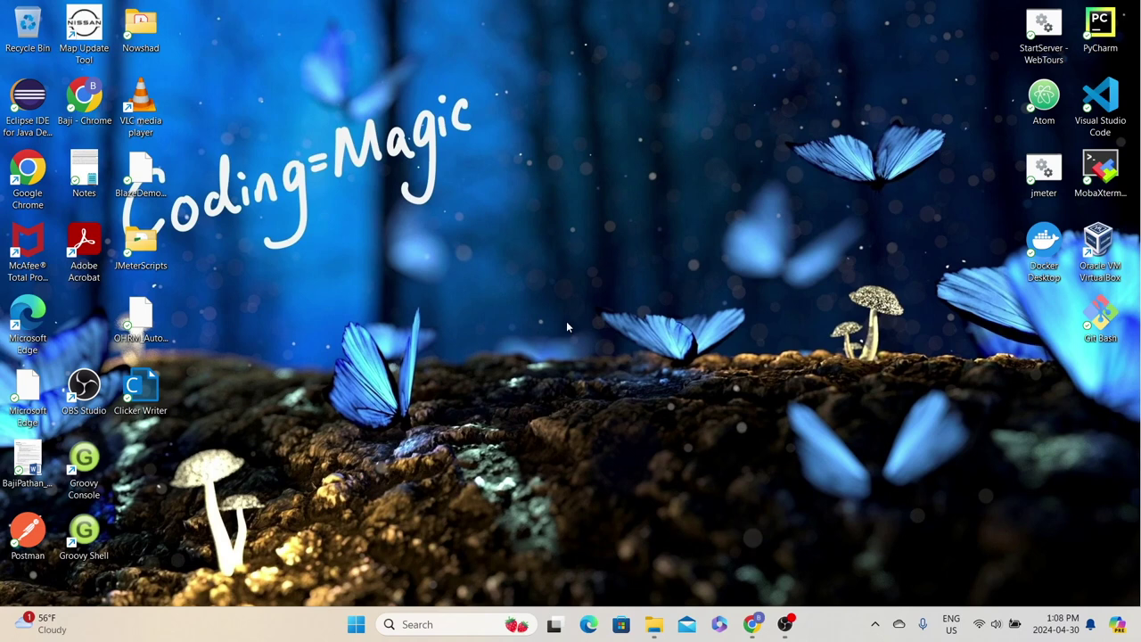
right_click(838, 634)
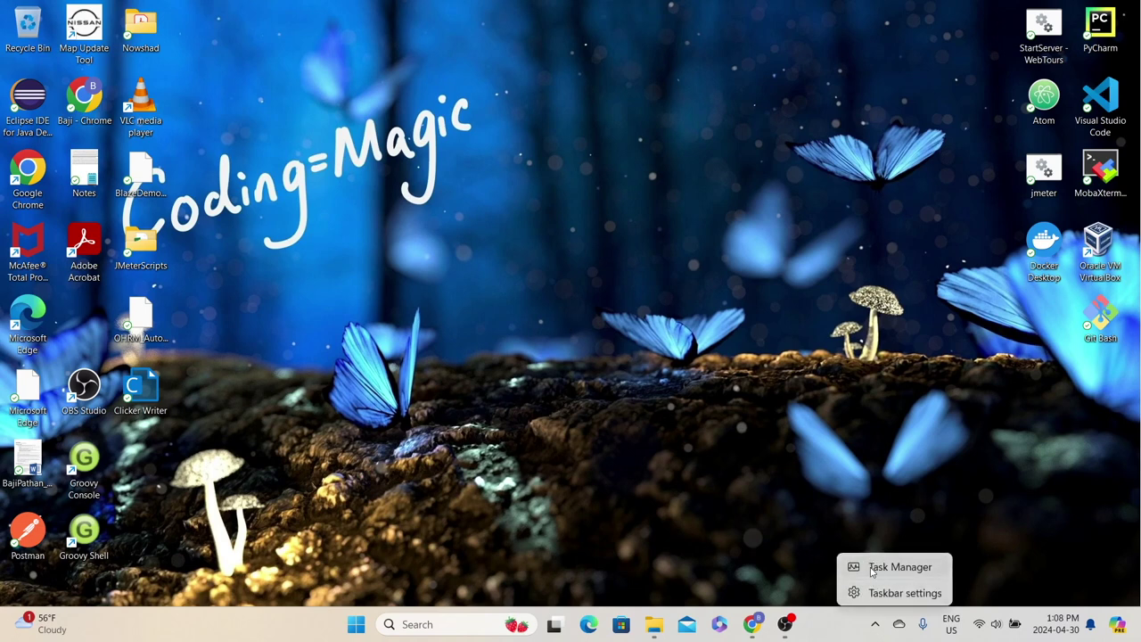
left_click(896, 567)
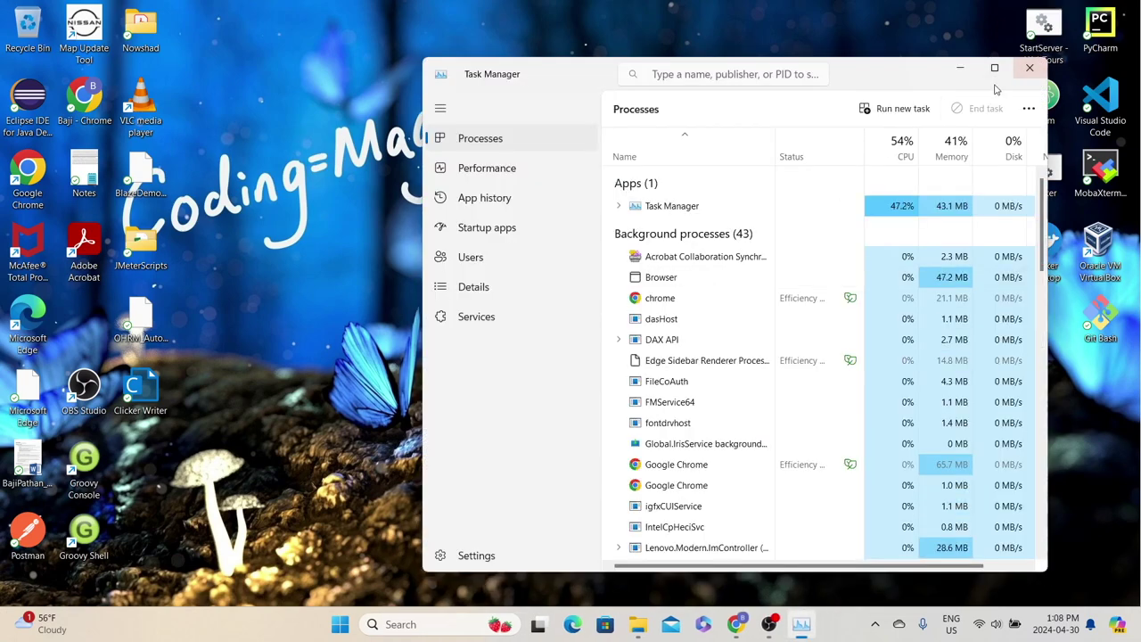
left_click(993, 69)
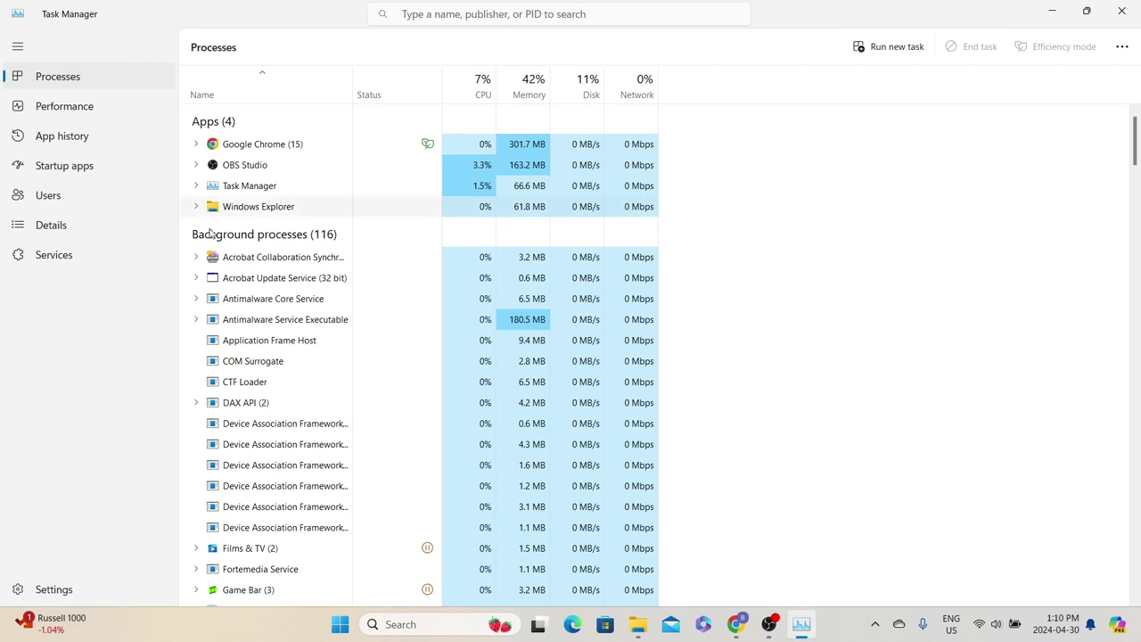
Look through the running apps, background processes and Windows processes, and return to the start of the list
scroll(330, 366, "down", 20)
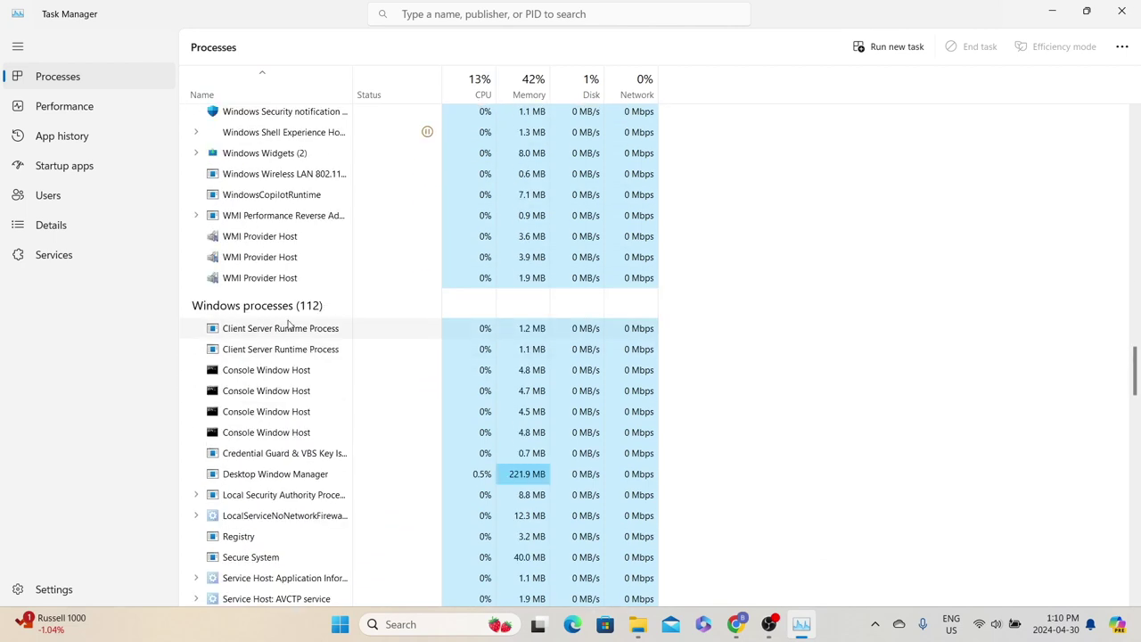
left_click_drag(1135, 375, 1135, 133)
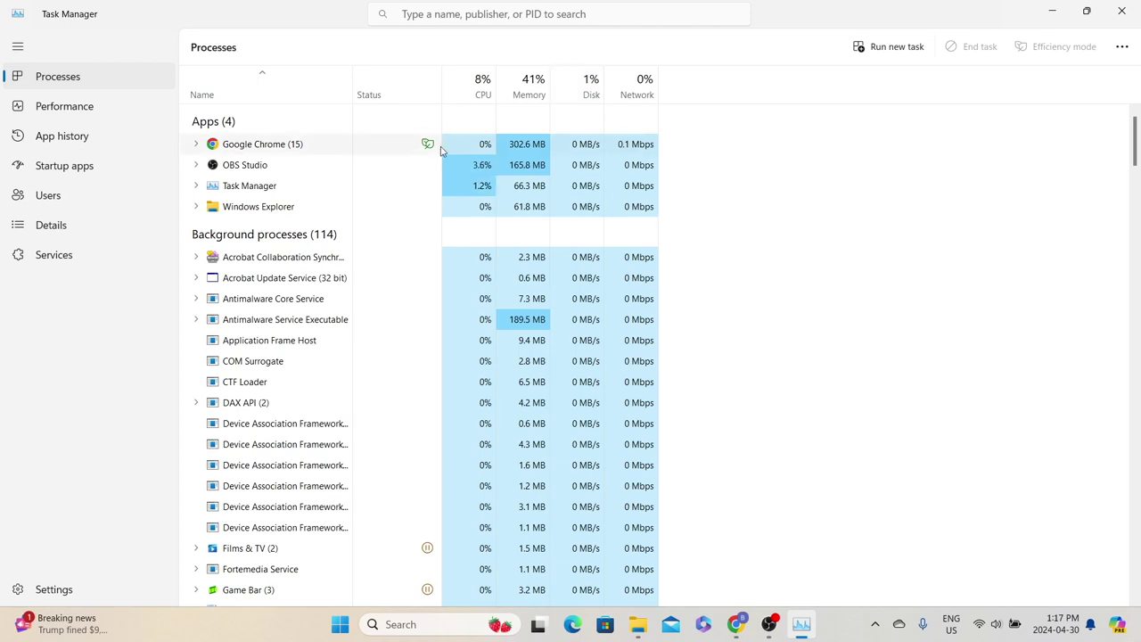
mouse_move(437, 148)
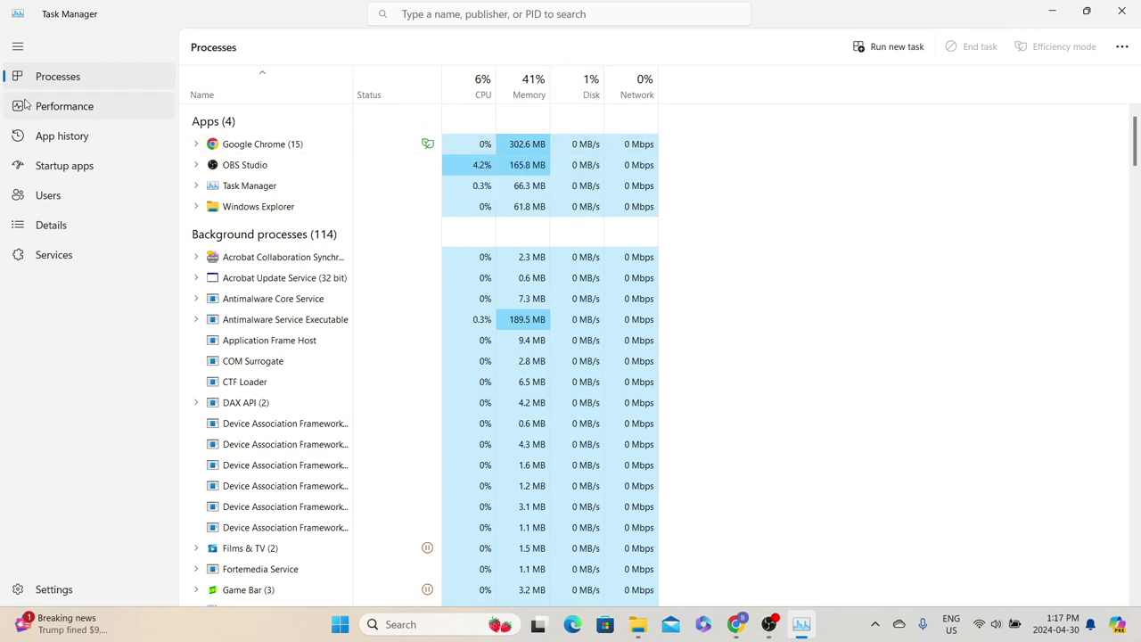
Show the CPU performance page and change its graph to logical processors
left_click(71, 106)
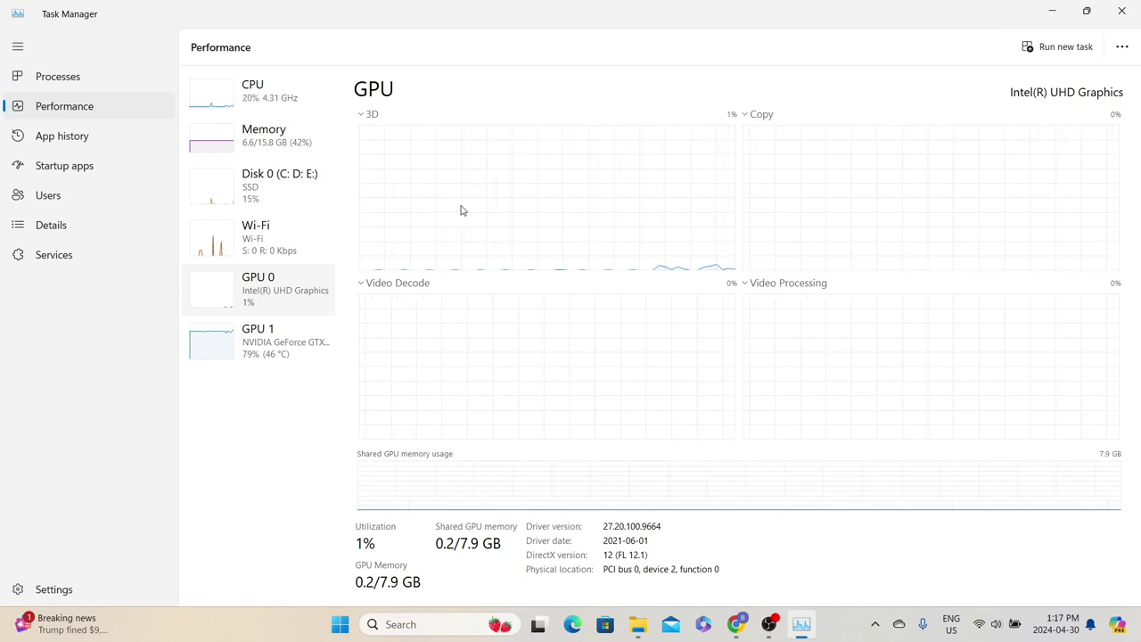
left_click(262, 91)
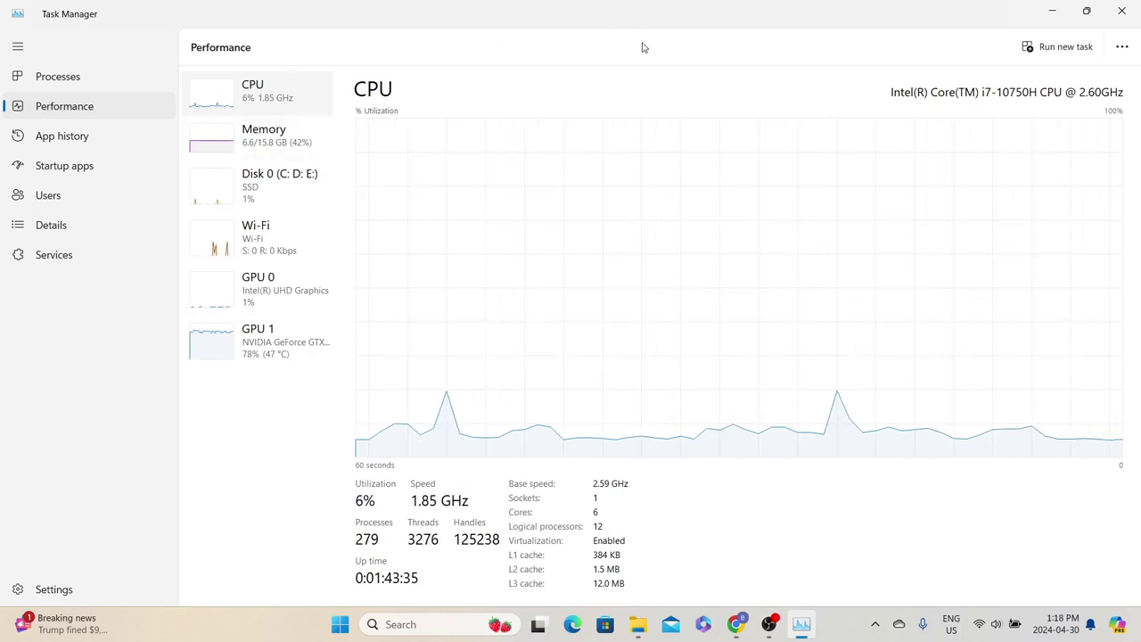
right_click(602, 183)
mouse_move(624, 192)
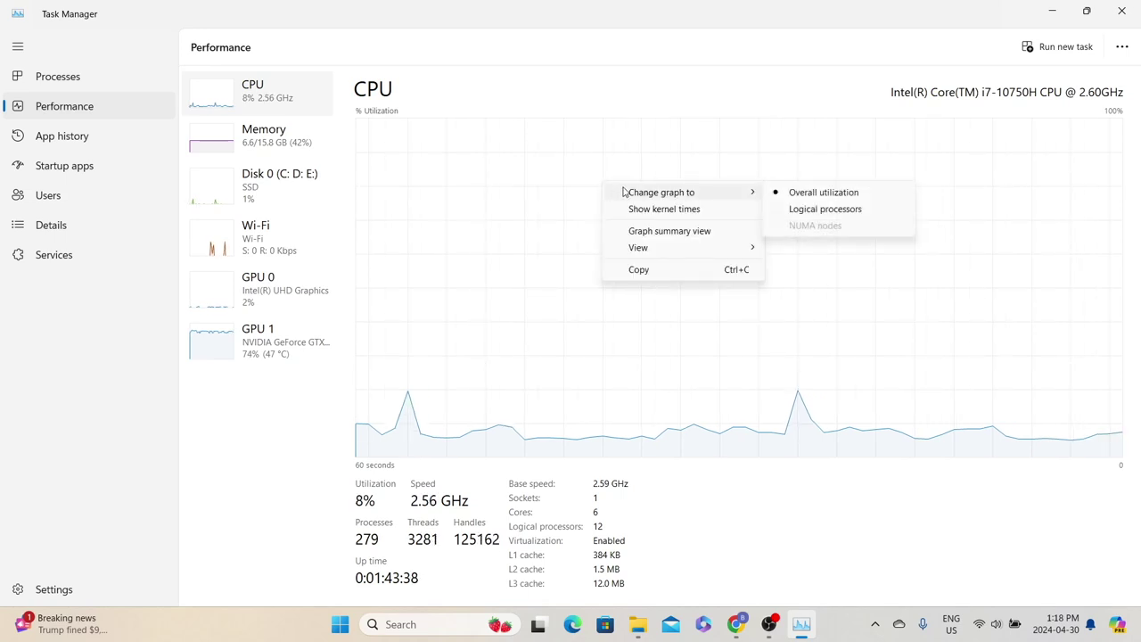
left_click(842, 209)
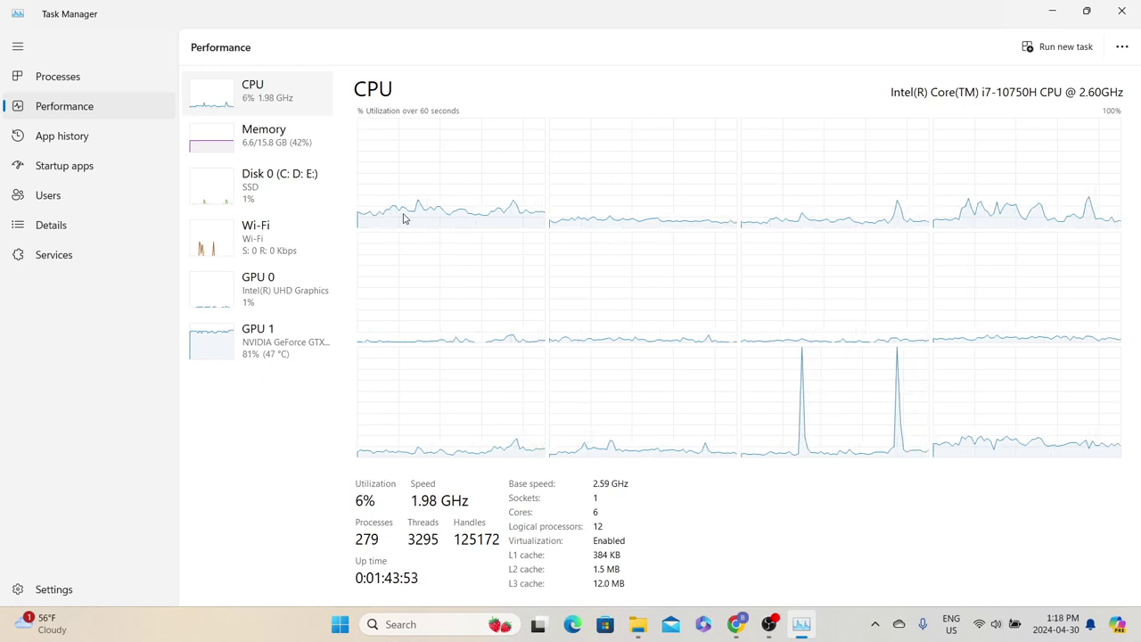
View the performance graphs for memory, Disk 0 (C: D: E:) and Wi-Fi
left_click(293, 148)
left_click(282, 176)
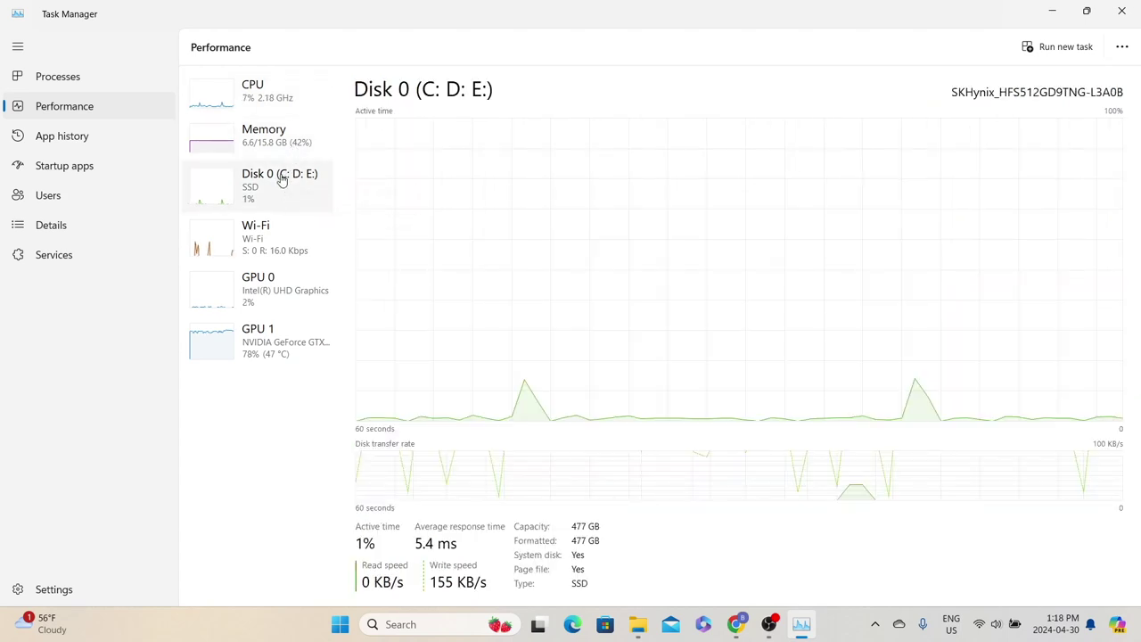
left_click(277, 226)
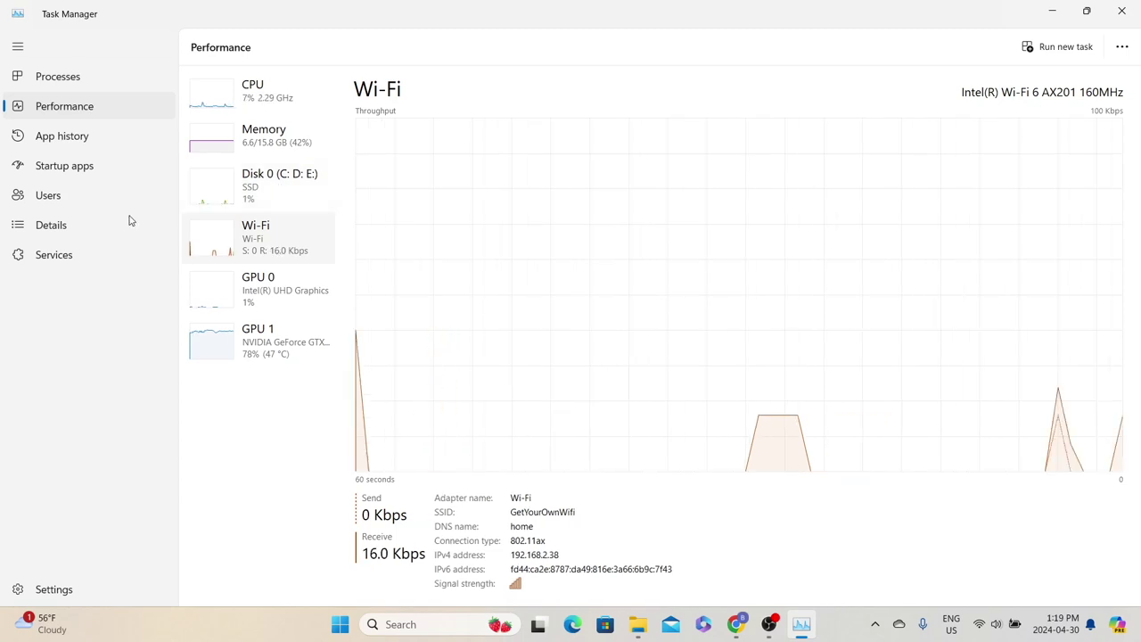
Review the app history, startup apps and users pages, and select obs64.exe in the process details
left_click(56, 138)
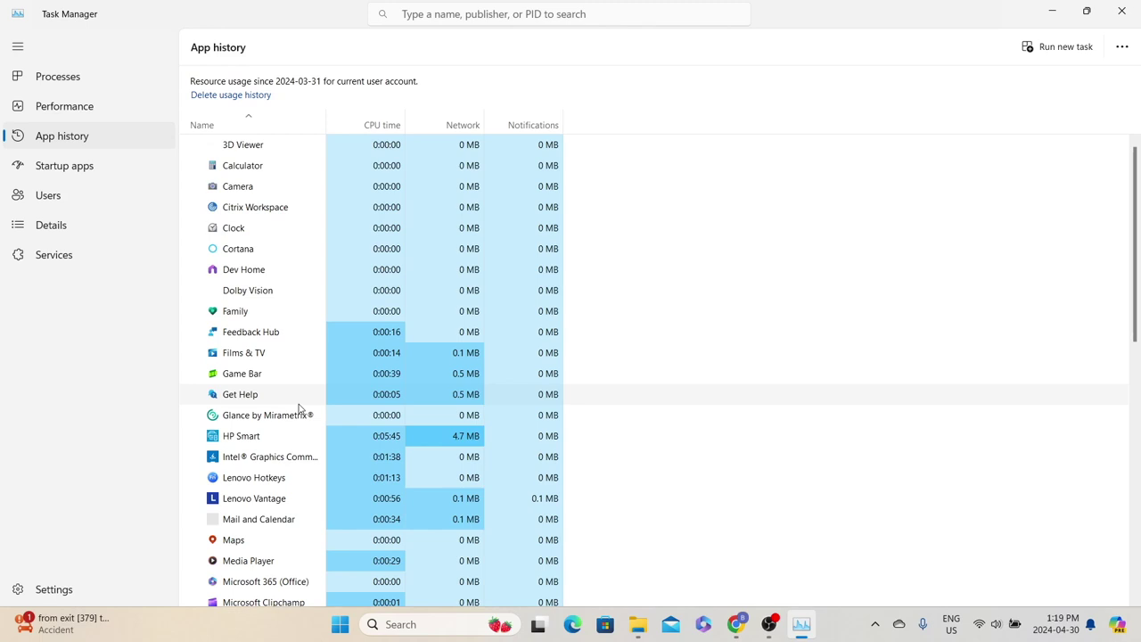
left_click(78, 173)
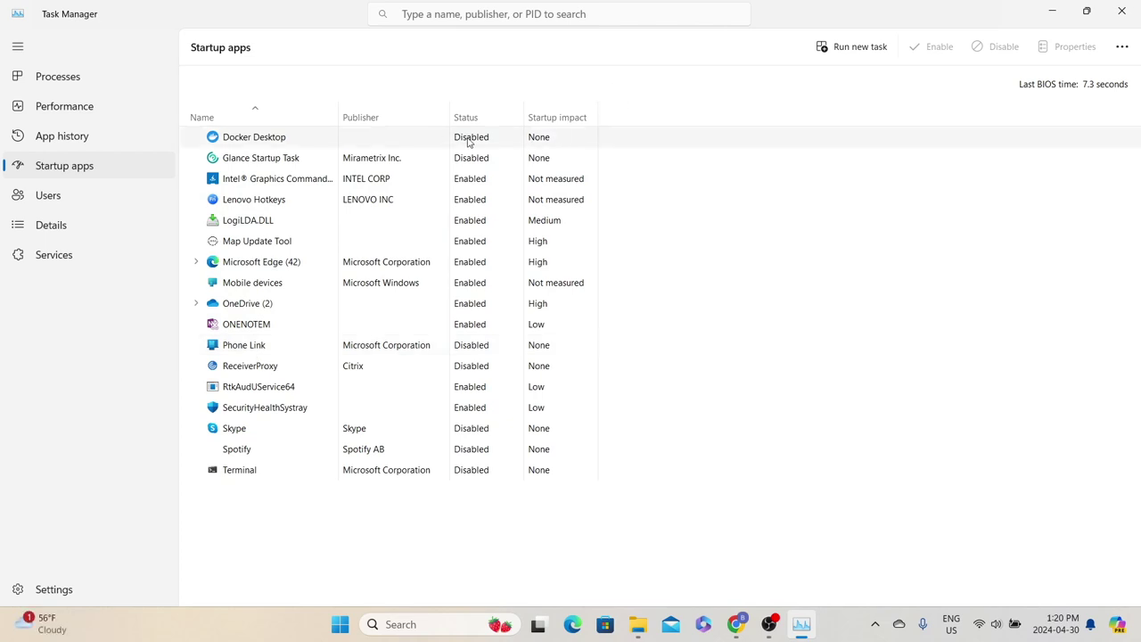
left_click(51, 202)
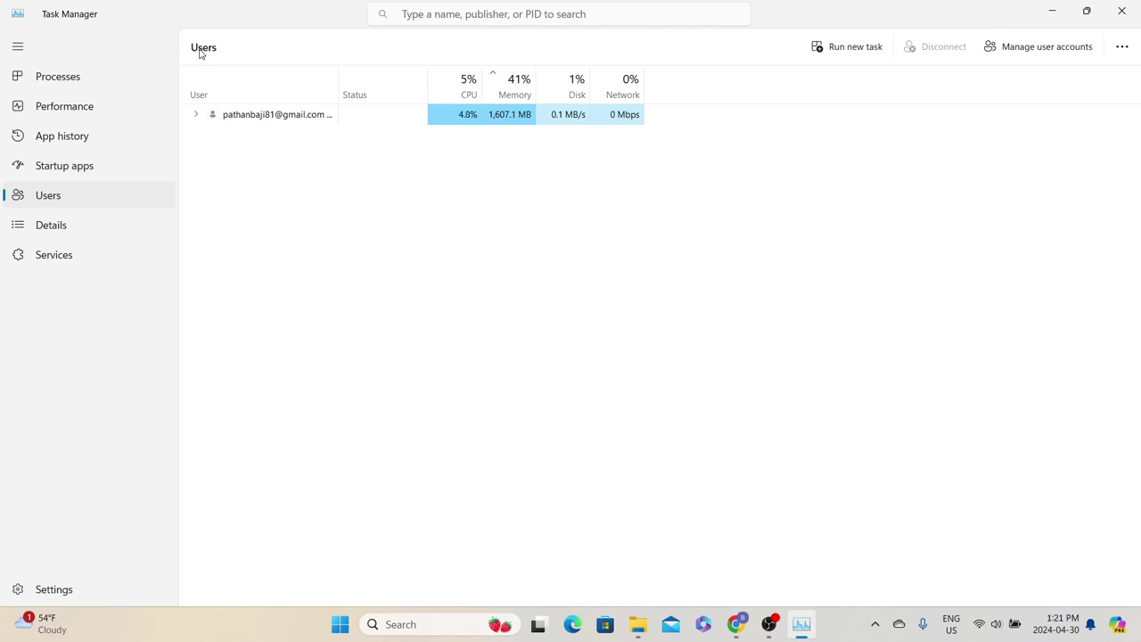
left_click(65, 235)
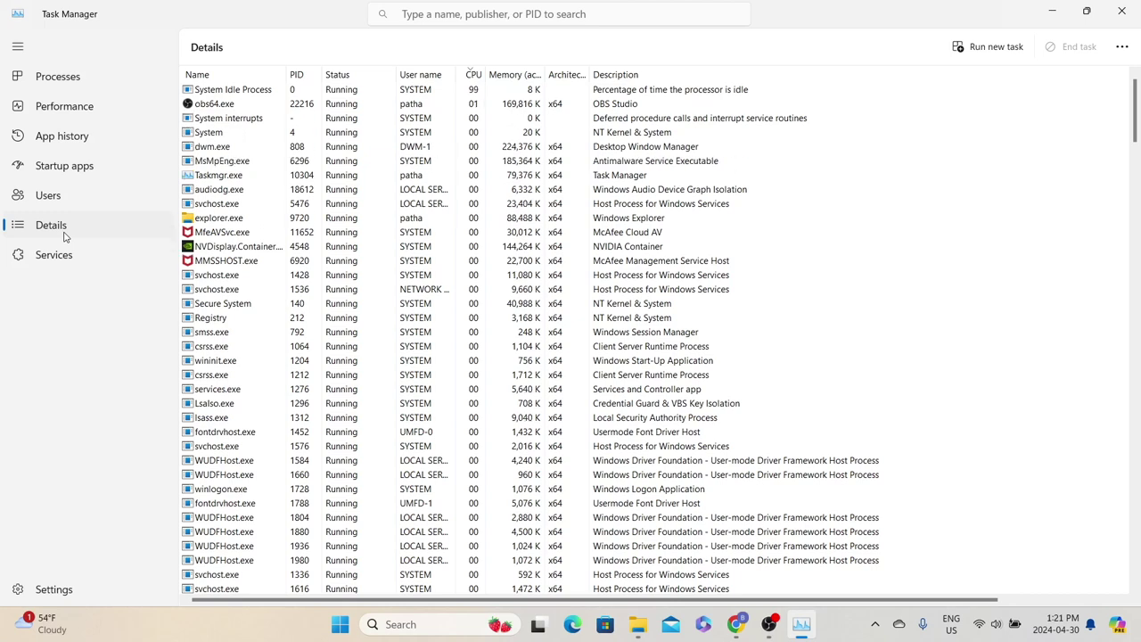
left_click(223, 120)
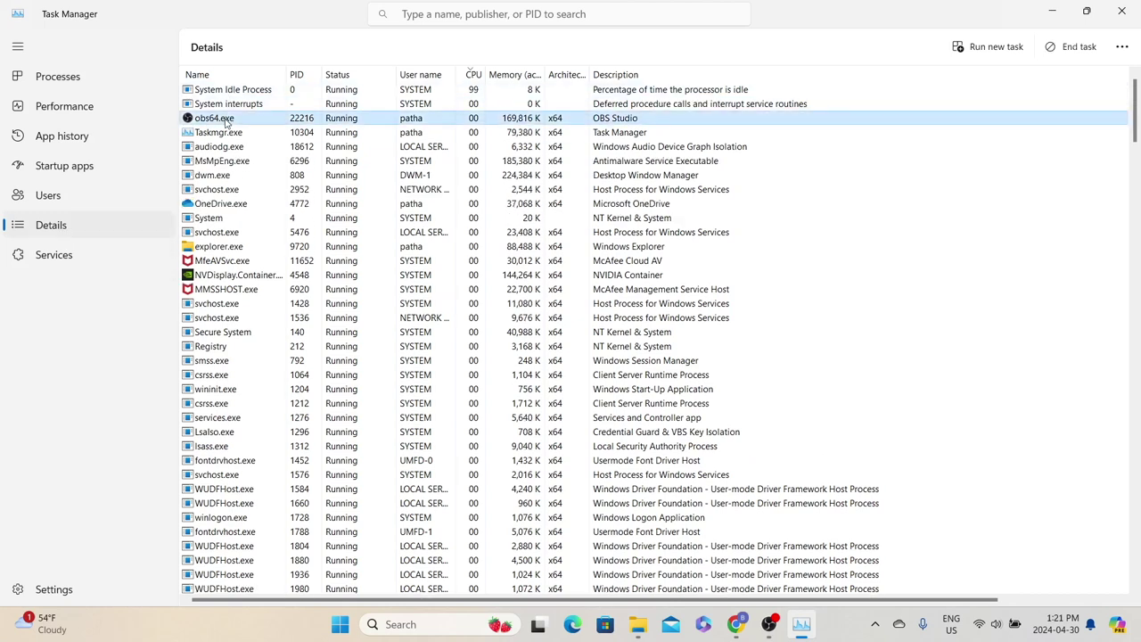
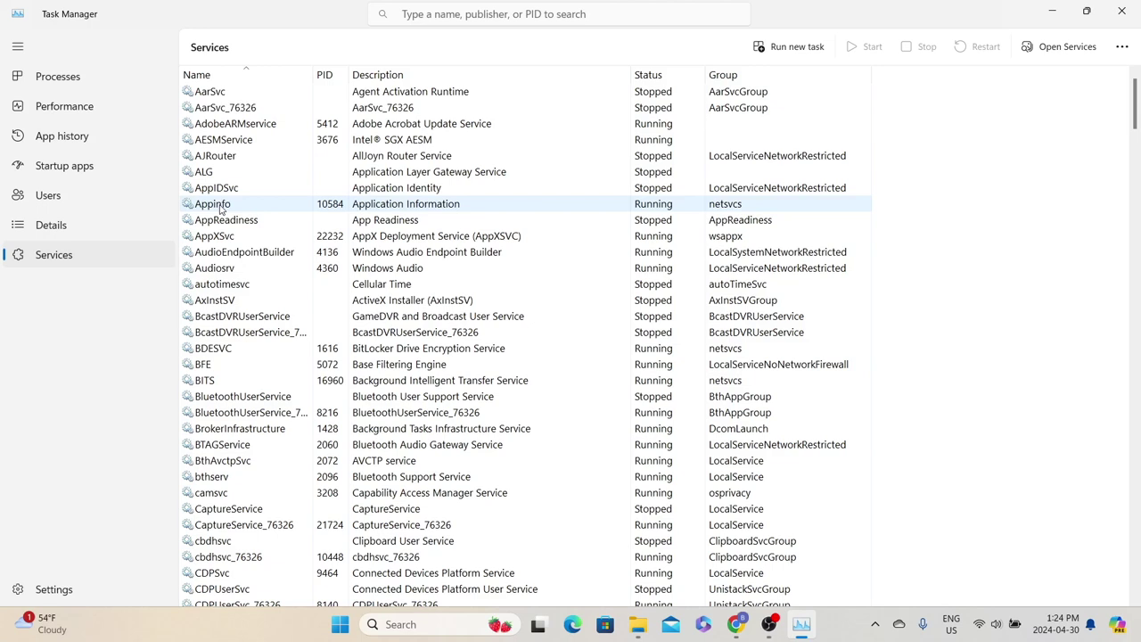
Return to the running processes and close the open File Explorer window so it leaves the apps list
left_click(74, 79)
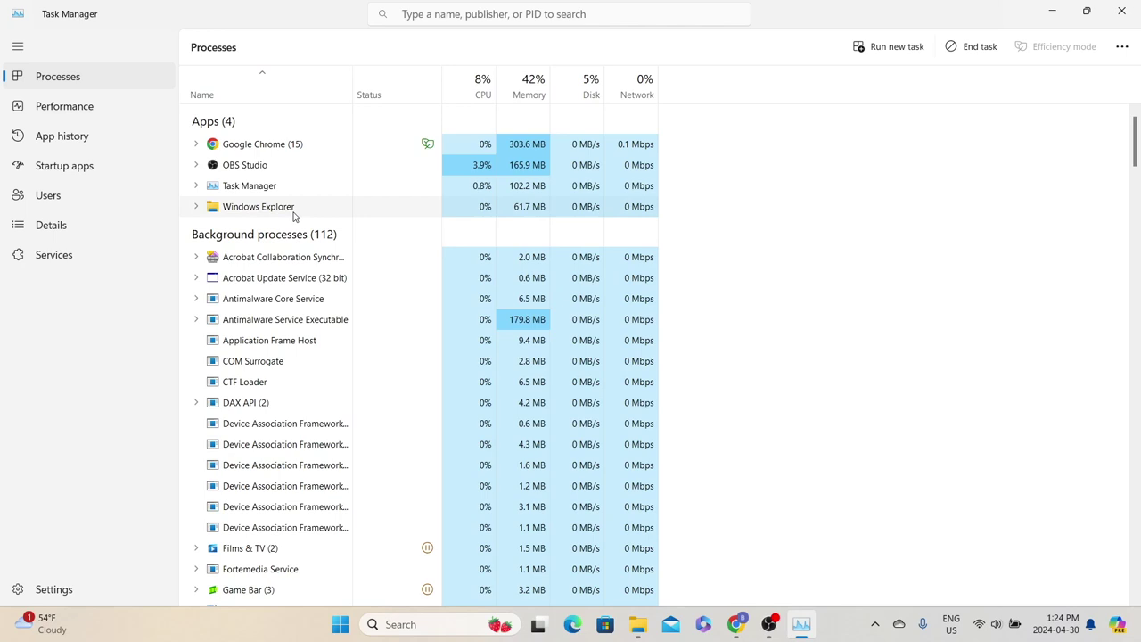
left_click(640, 625)
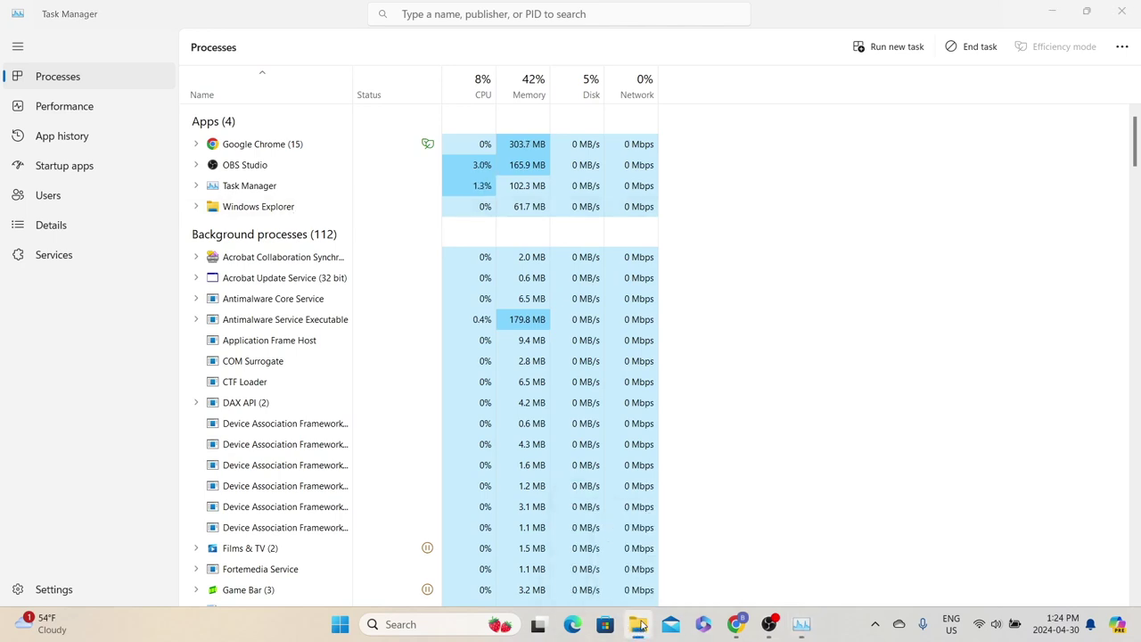
right_click(639, 624)
left_click(621, 583)
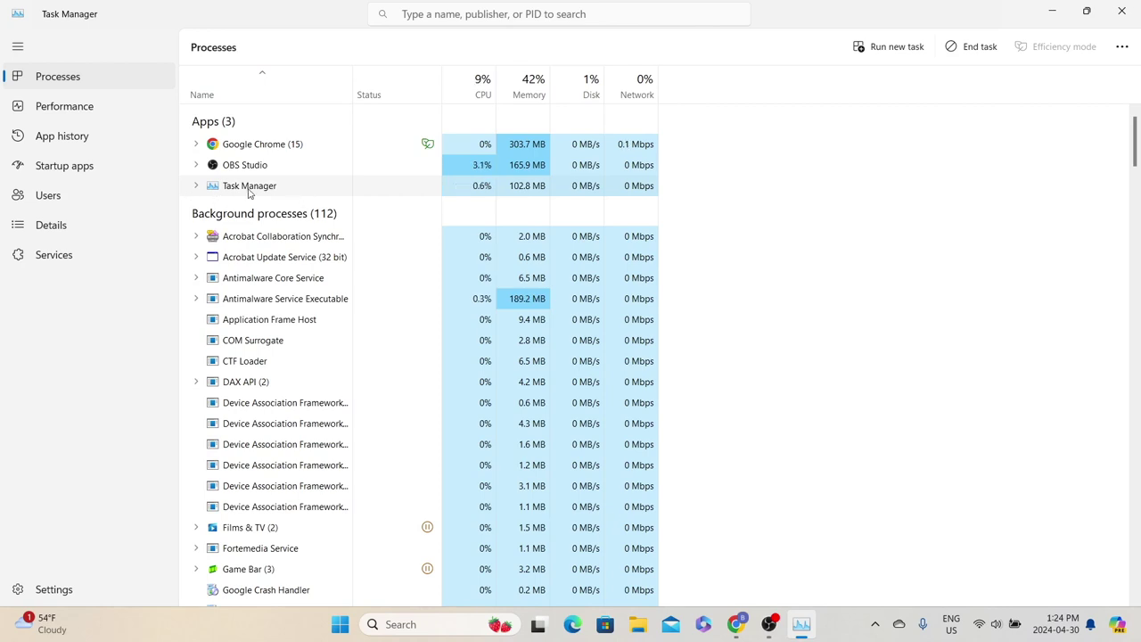
View the list of Windows services and return to the running processes
left_click(87, 262)
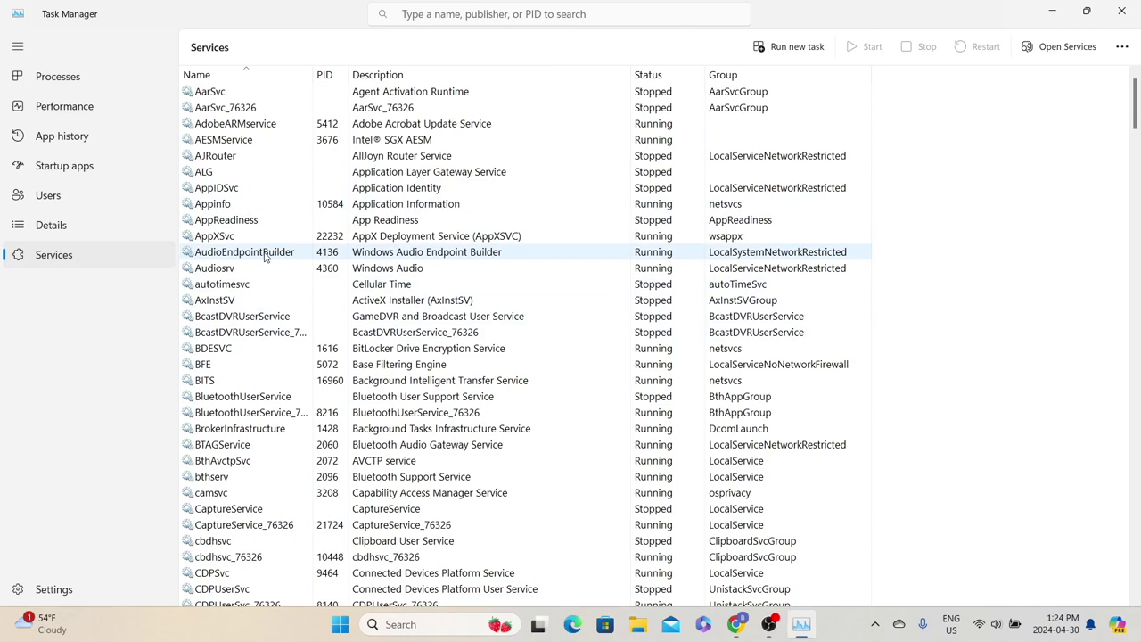
left_click(57, 77)
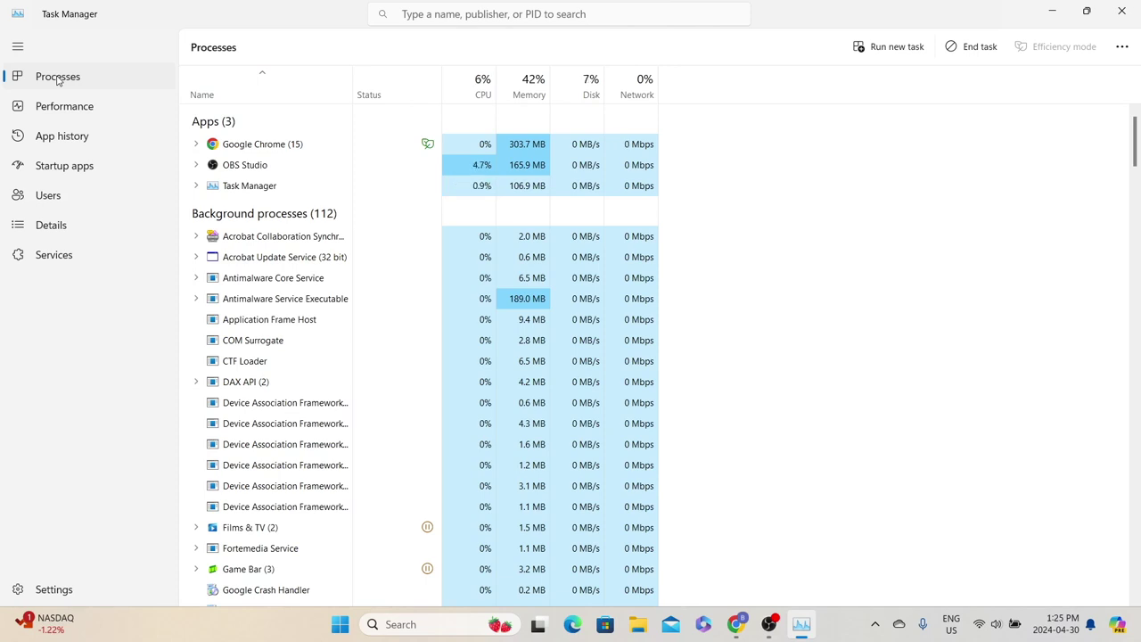
Show the Task Manager settings and view the available default start page options without choosing another one
left_click(42, 586)
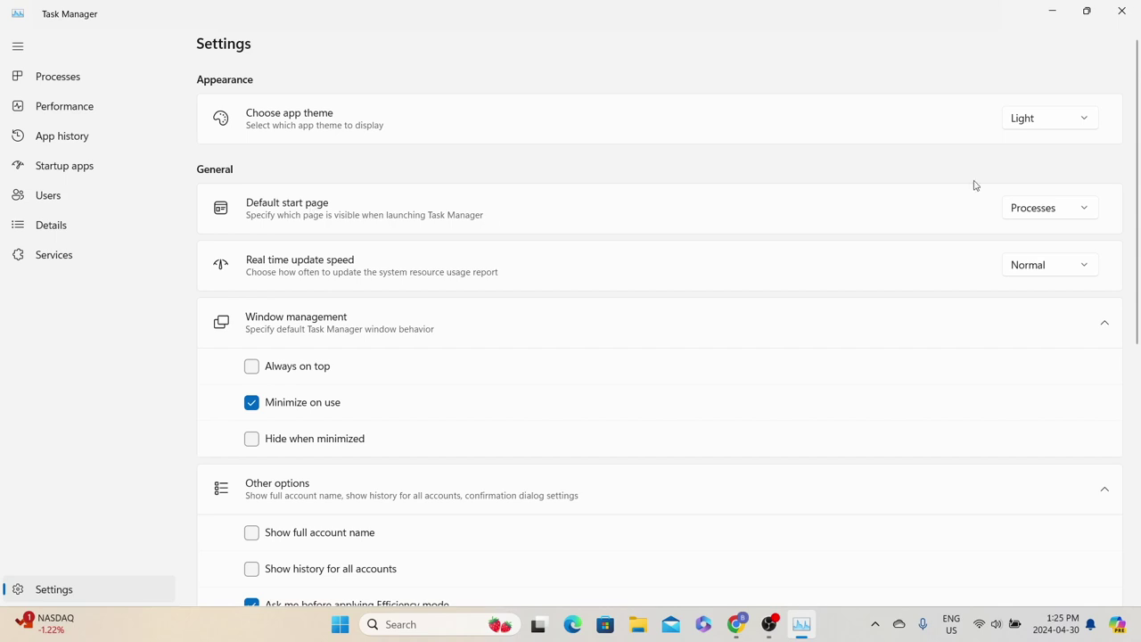
left_click(1058, 212)
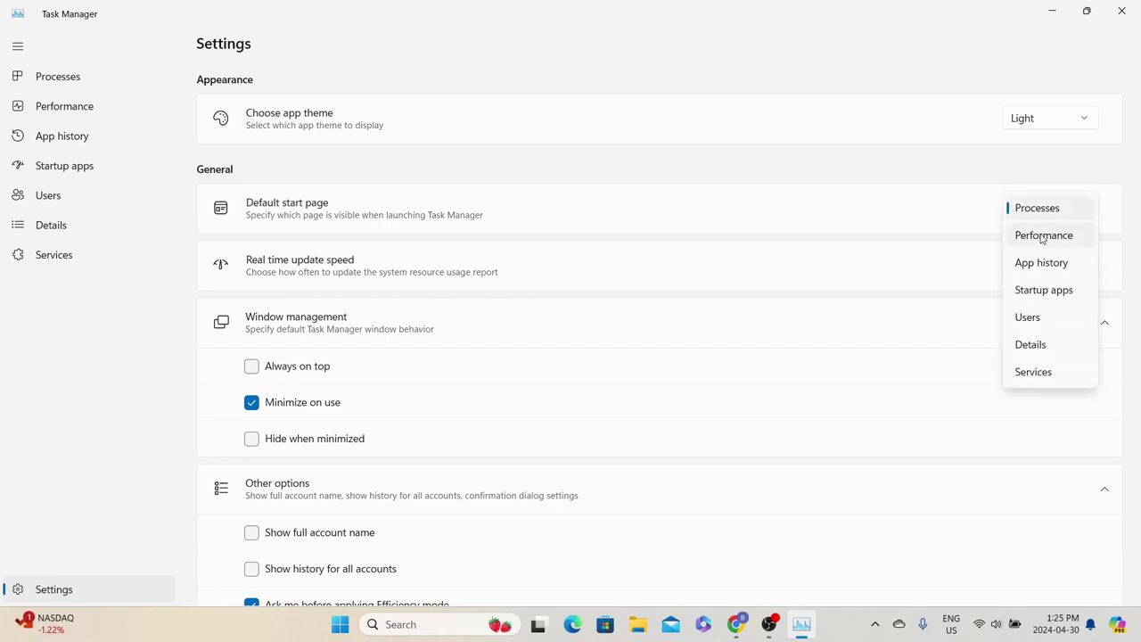
key("Escape")
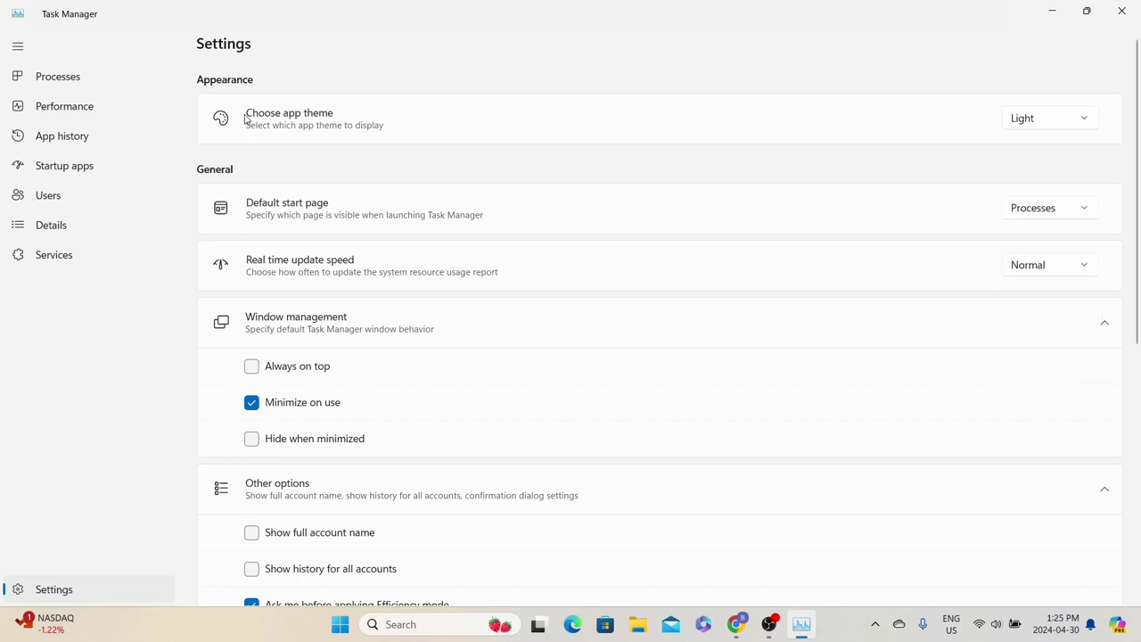
Try the Dark app theme and switch back to the Light theme
left_click(1053, 119)
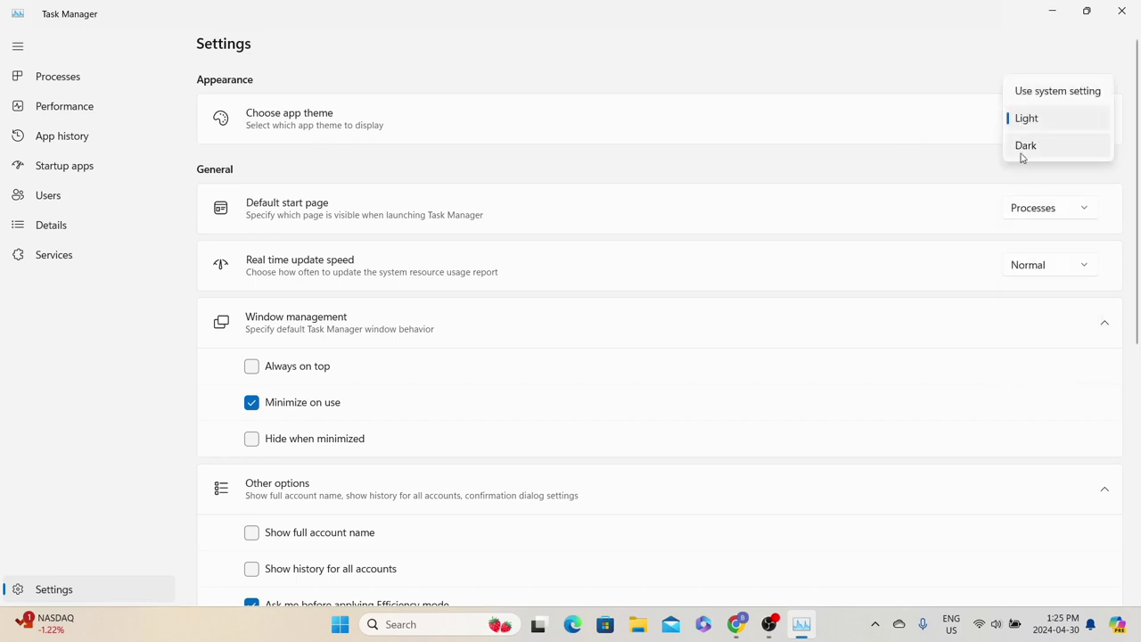
left_click(1025, 150)
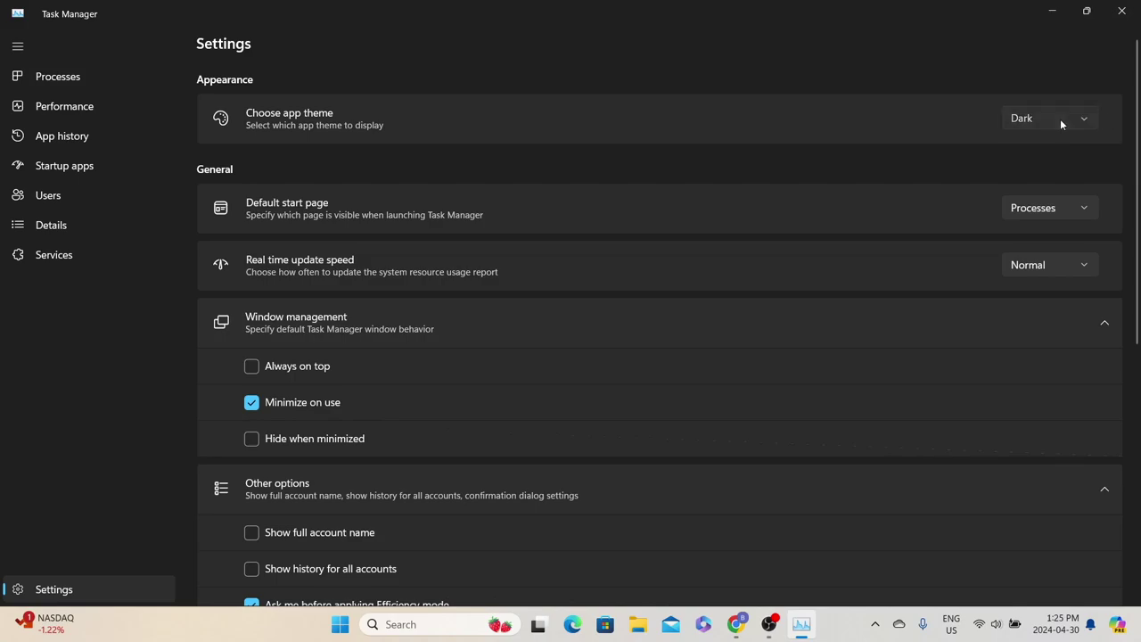
left_click(1060, 118)
left_click(1060, 91)
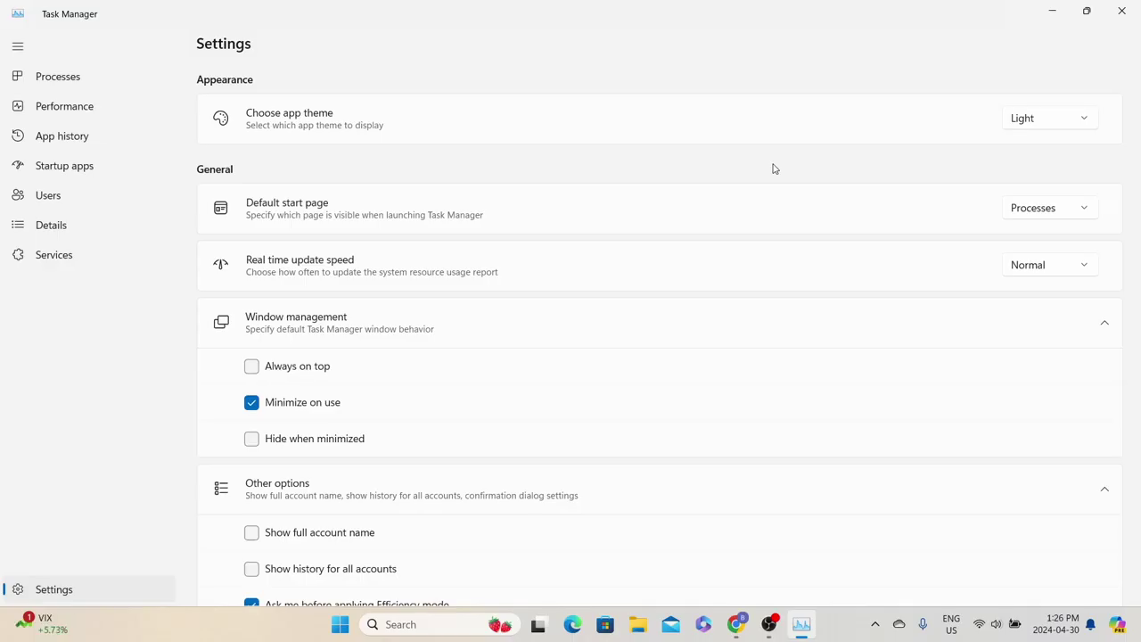
Look through the remaining settings and go back to the CPU performance graphs
scroll(773, 171, "down", 5)
scroll(772, 173, "up", 5)
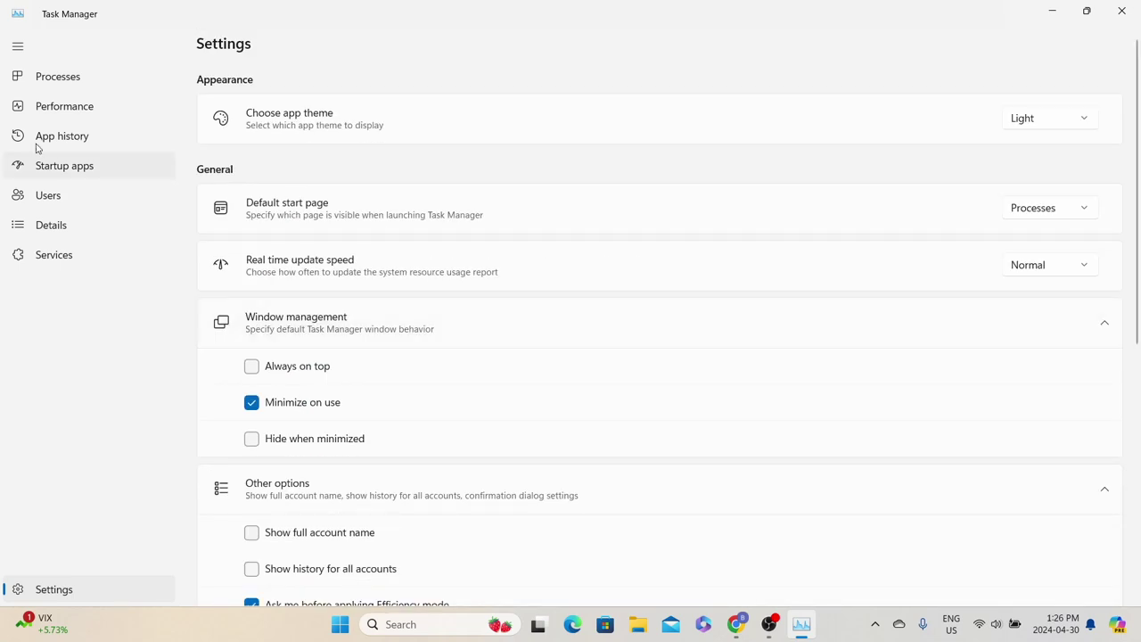
left_click(46, 107)
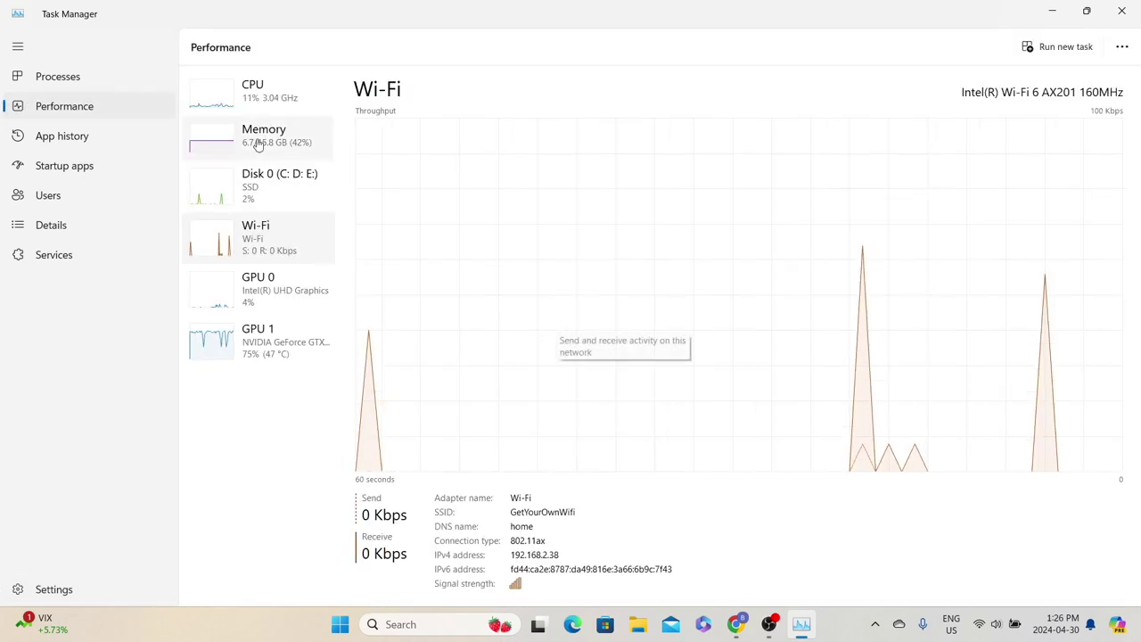
left_click(255, 109)
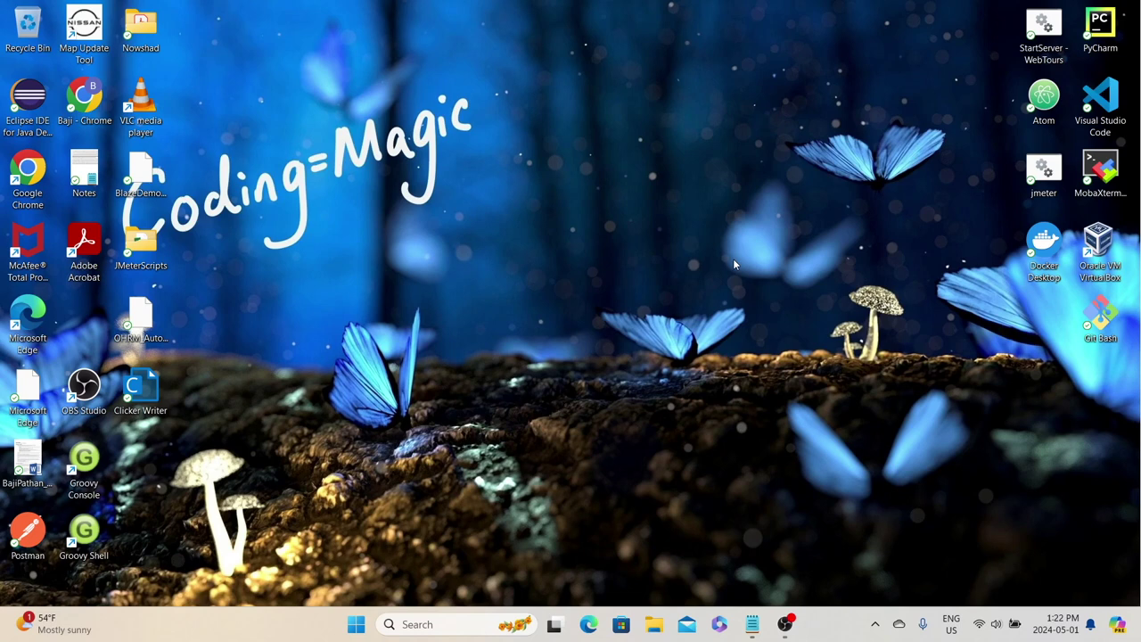
Search Windows for perfmon and open Performance Monitor in a maximized window
left_click(463, 624)
type("perfmon")
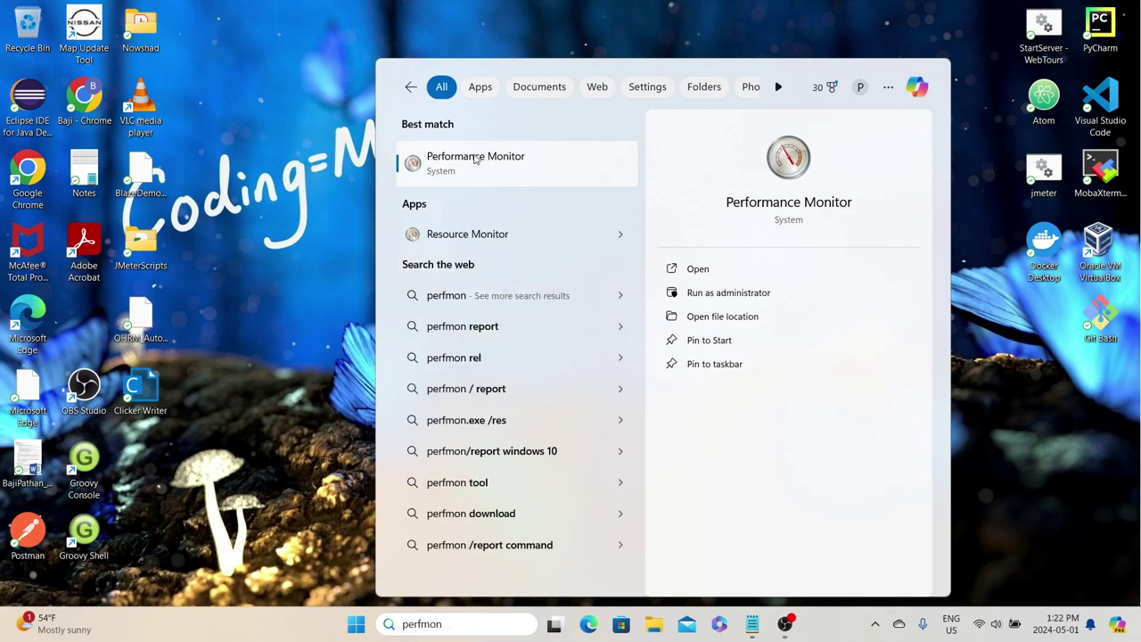
left_click(475, 159)
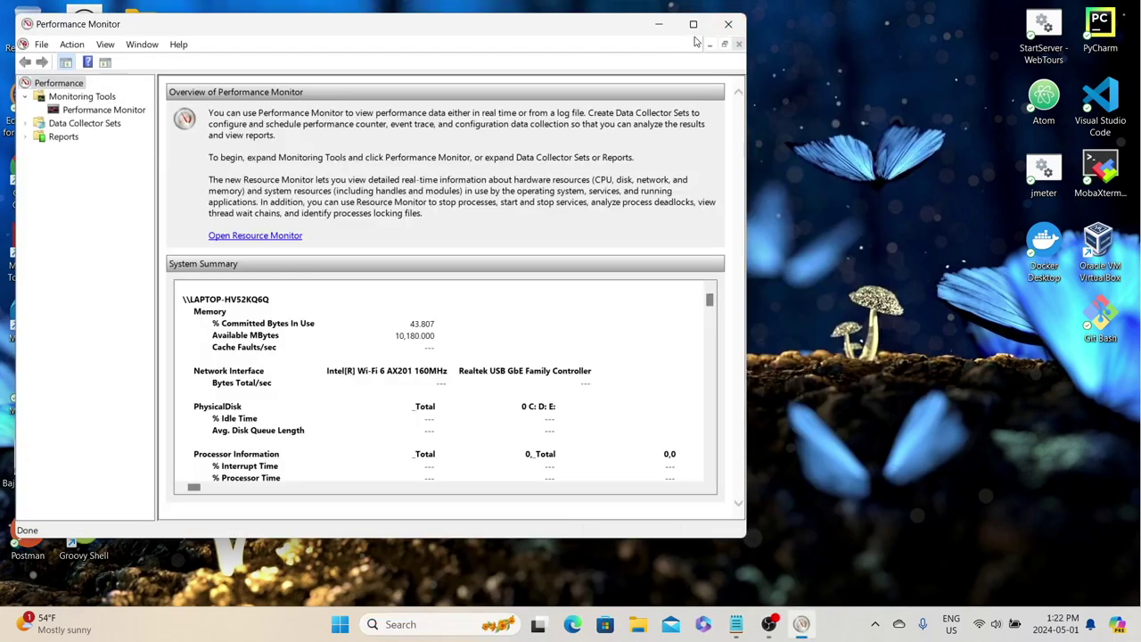
left_click(693, 25)
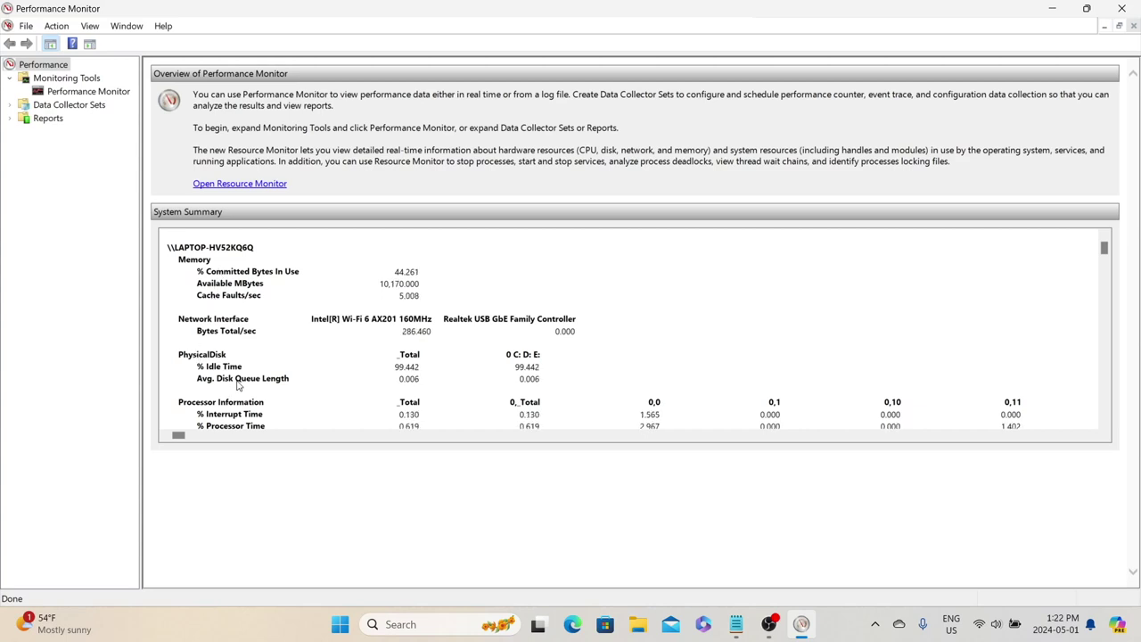
Look through the system summary on the Performance Monitor overview and open Resource Monitor
scroll(239, 401, "down", 1)
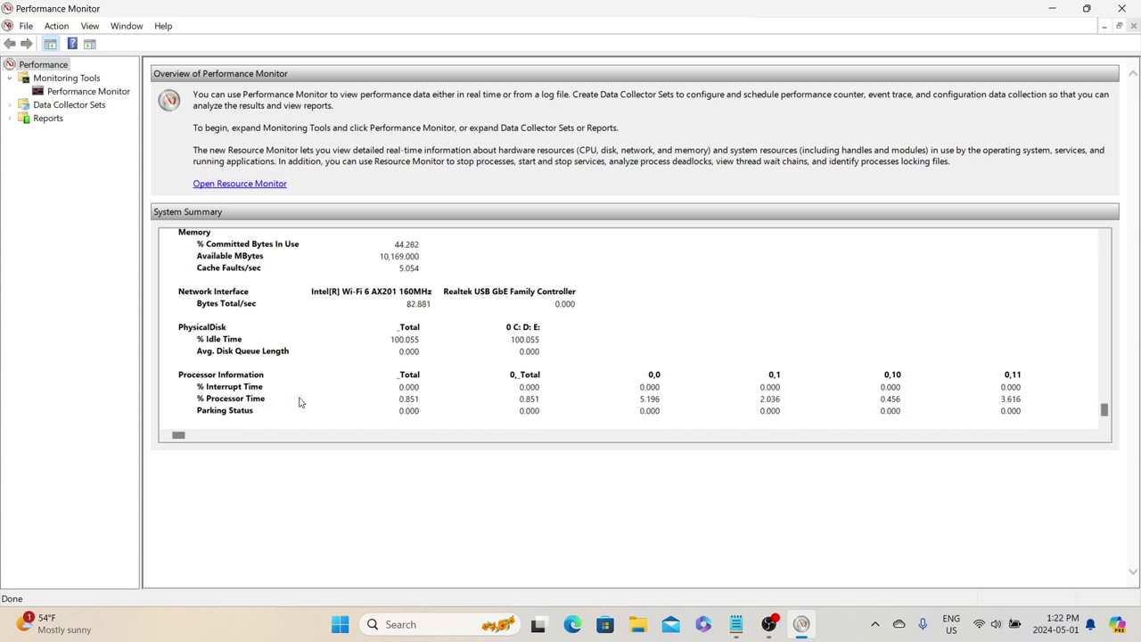
scroll(298, 403, "up", 1)
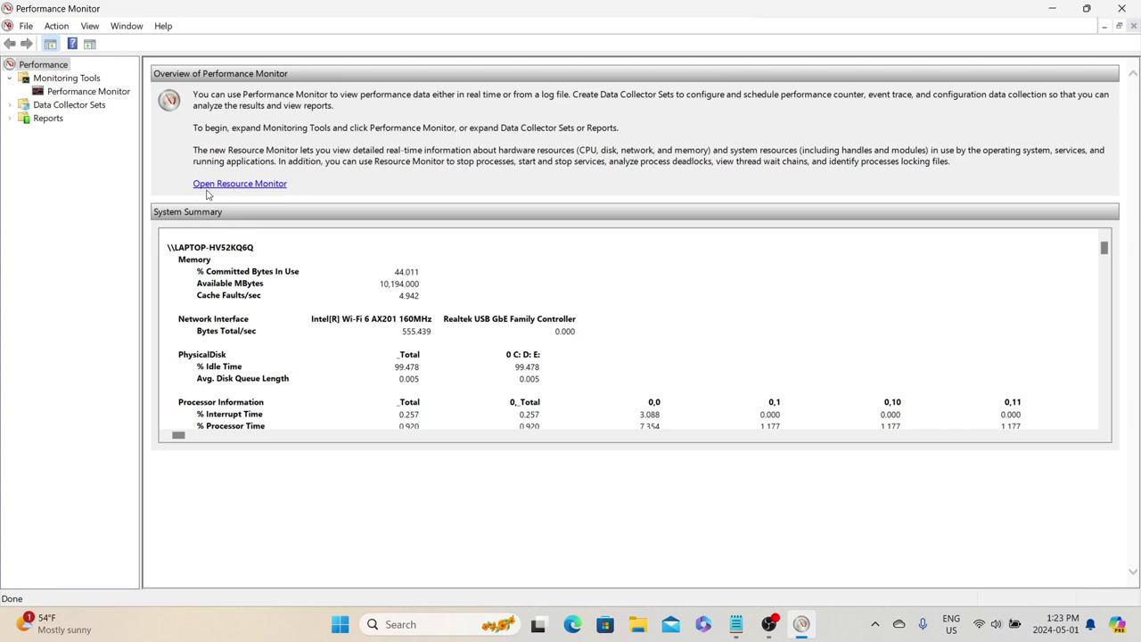
left_click(232, 185)
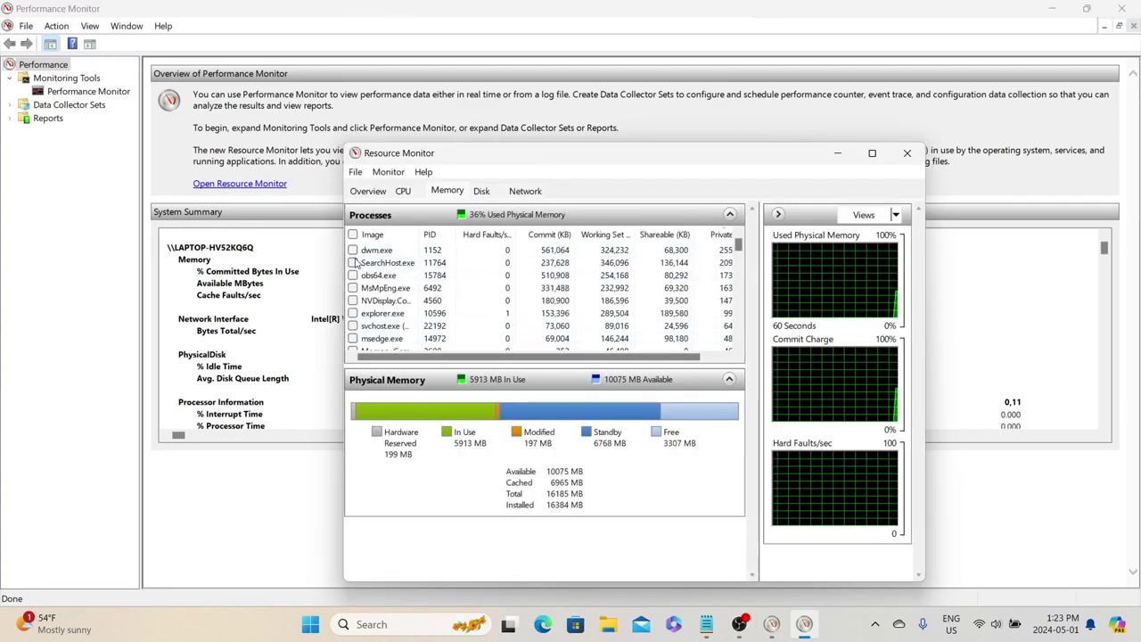
View the CPU, disk and network activity in Resource Monitor
left_click(403, 191)
left_click(465, 212)
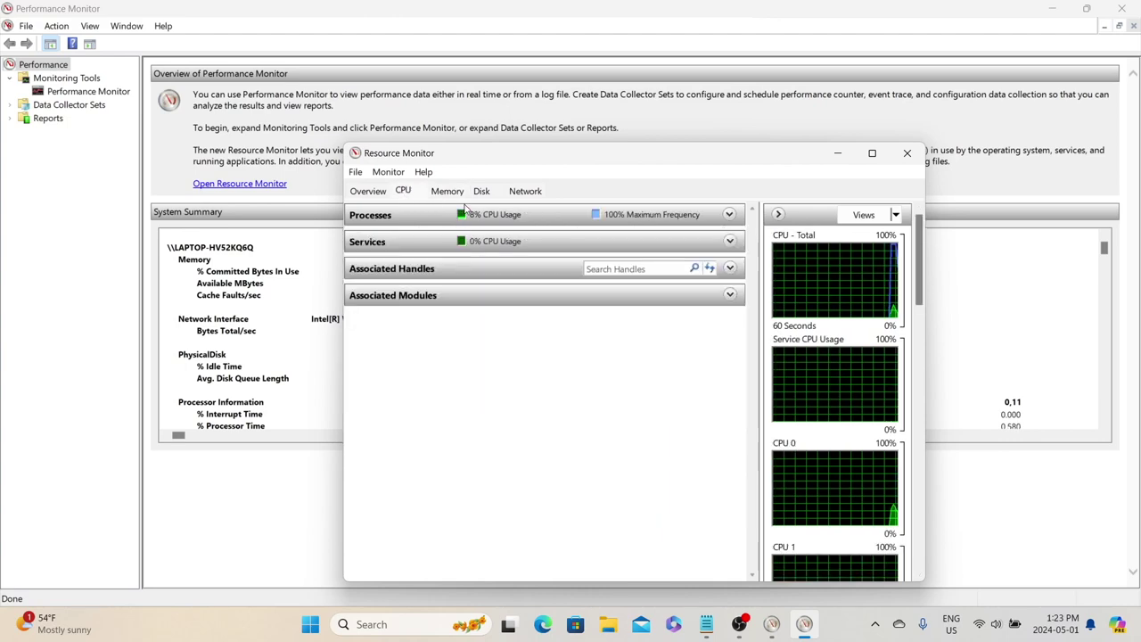
left_click(483, 192)
left_click(526, 191)
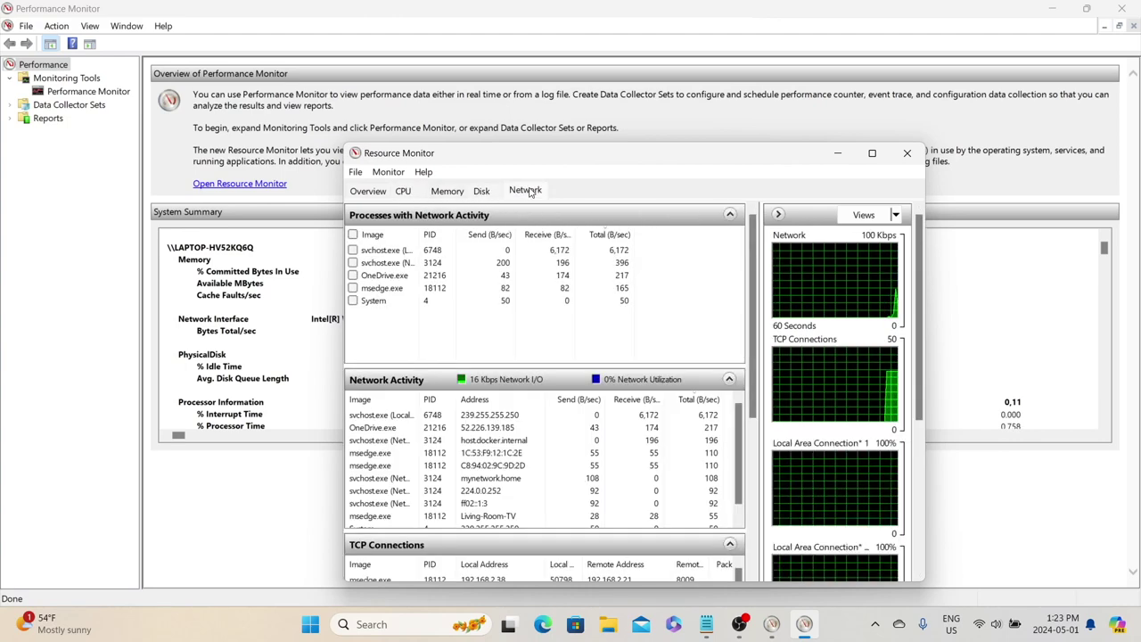
Return to the CPU view, expand its list of processes and show the available actions for the Secure System process
left_click(402, 191)
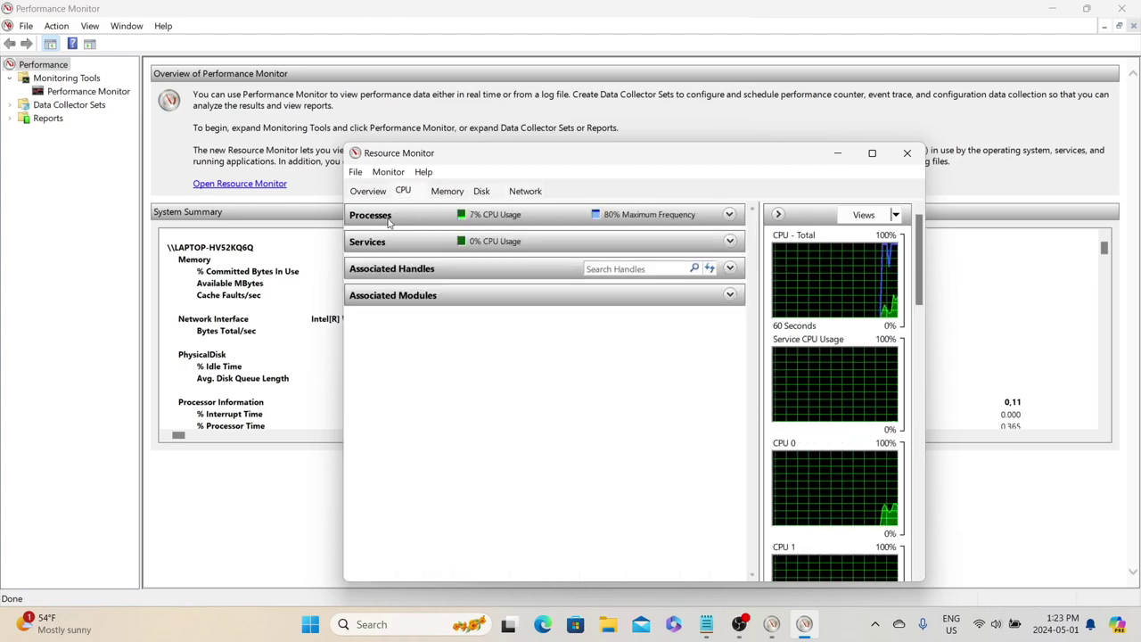
left_click(389, 219)
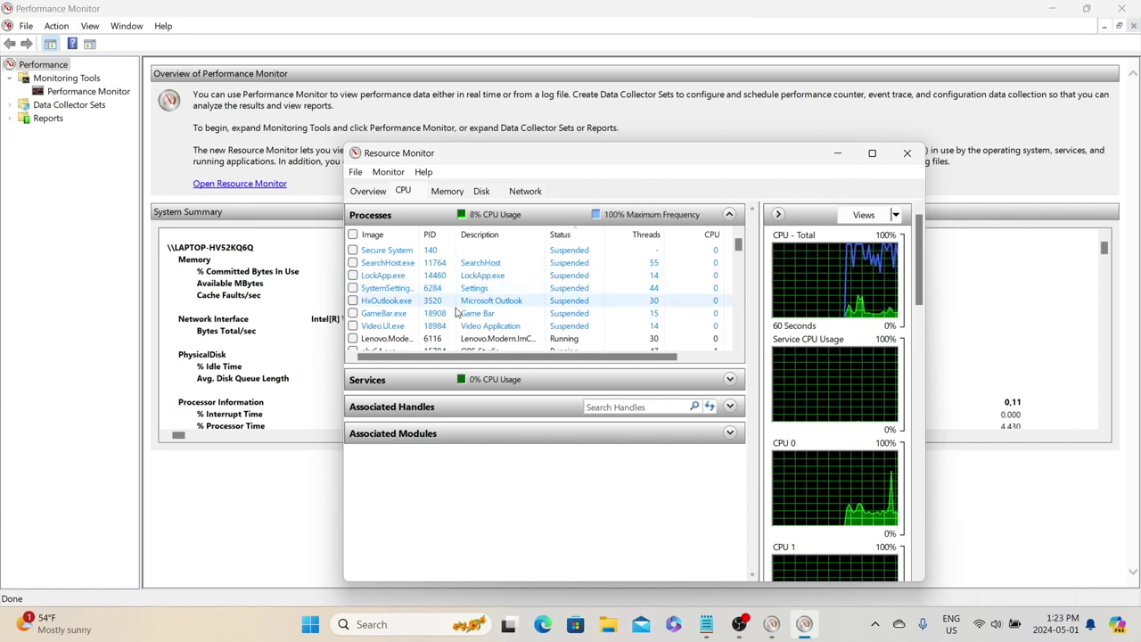
left_click(395, 253)
right_click(395, 253)
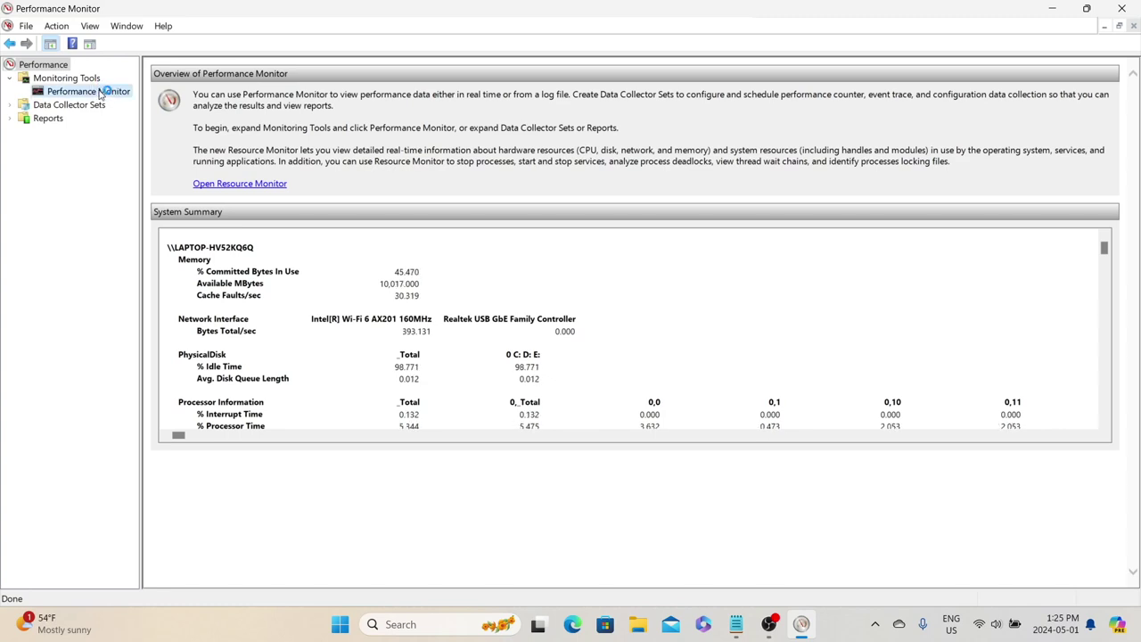
Display the live Performance Monitor graph and open the Add Counters dialog to browse the available counters
left_click(99, 92)
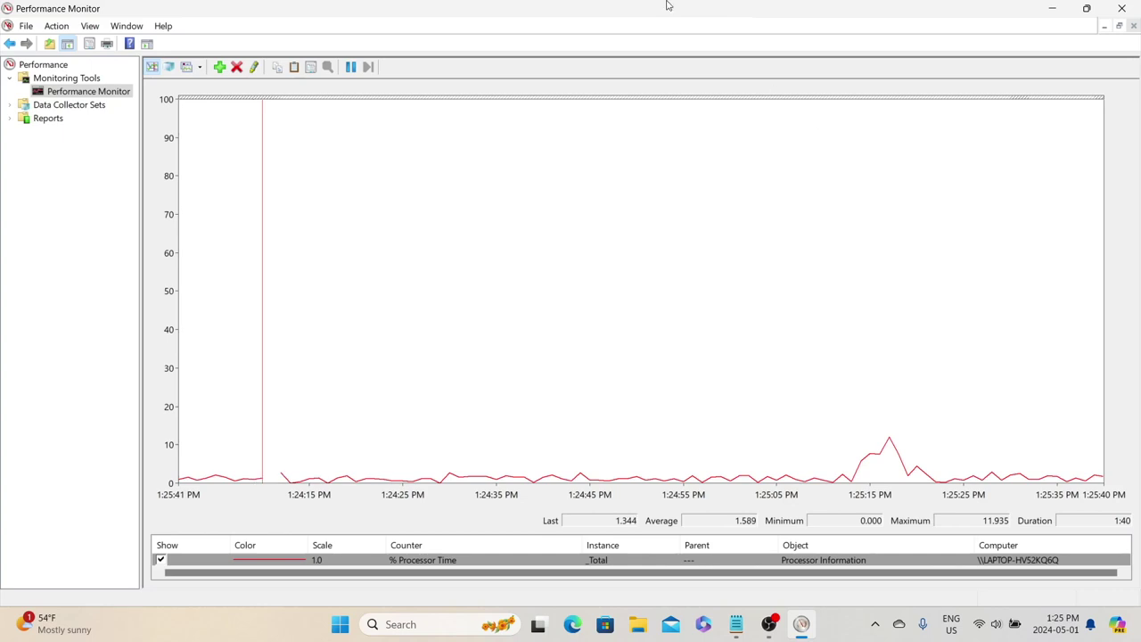
left_click(219, 67)
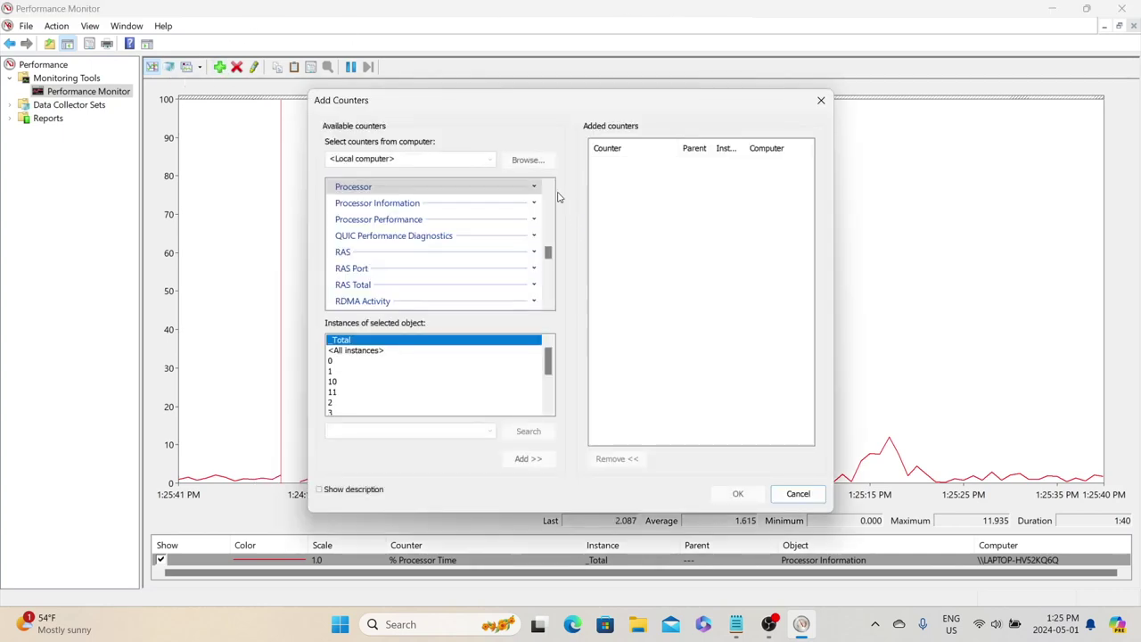
mouse_move(547, 253)
left_mouse_down()
mouse_move(547, 234)
mouse_move(550, 249)
left_mouse_up()
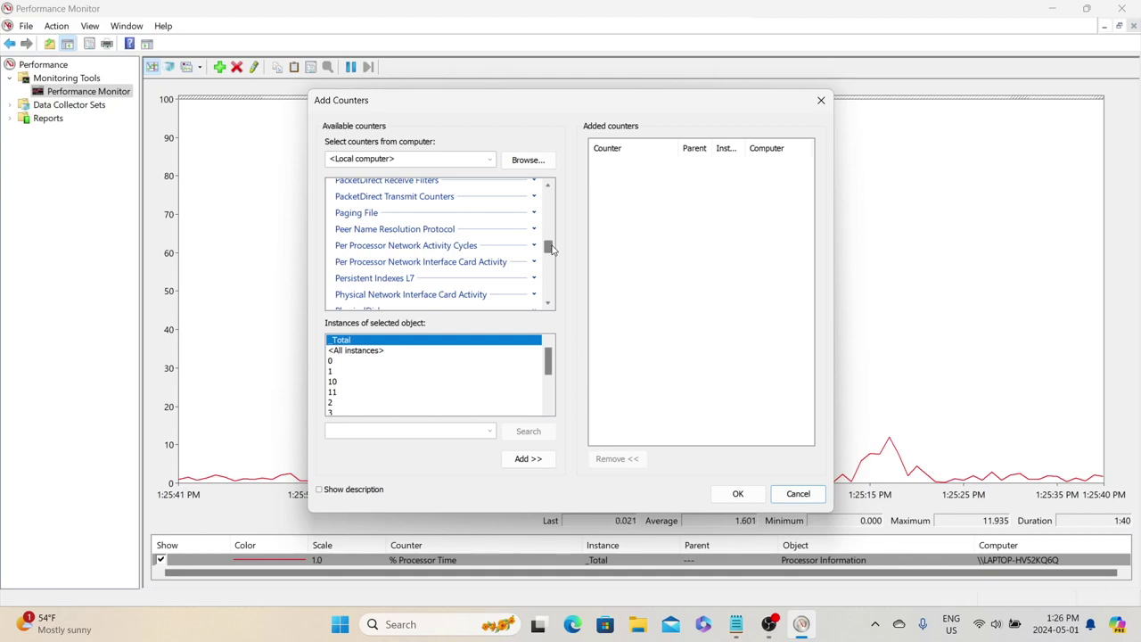
View the options for choosing another computer as the counter source, then cancel and keep the local computer
left_click(490, 158)
left_click(526, 167)
left_click(527, 166)
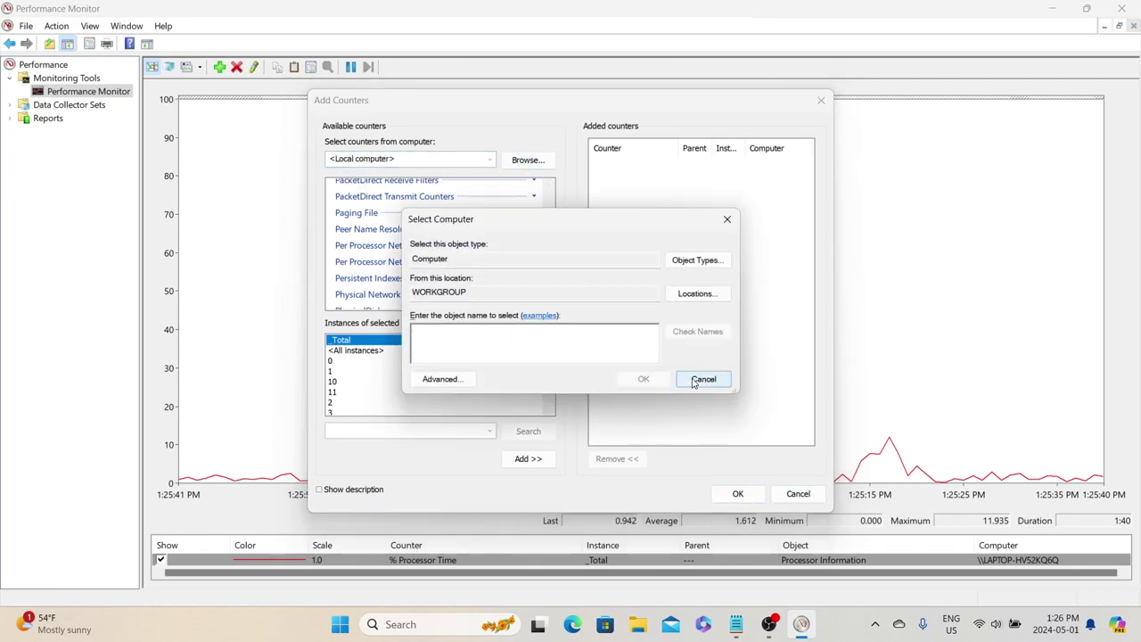
left_click(703, 379)
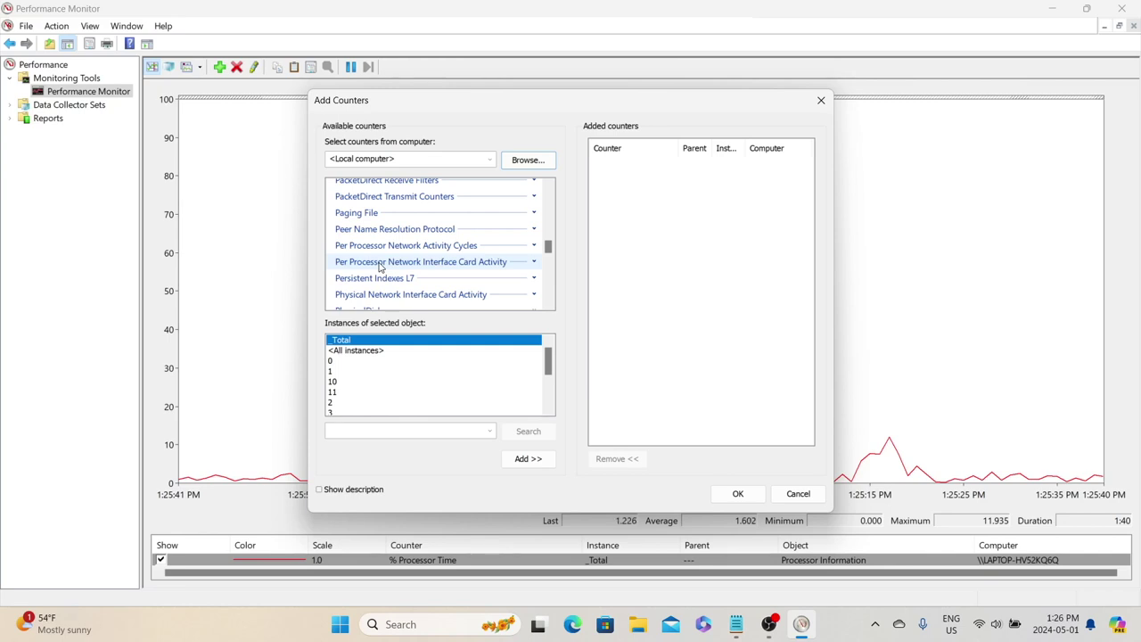
Add the Available MBytes counter from the Memory category to the performance graph
scroll(428, 250, "down", 1)
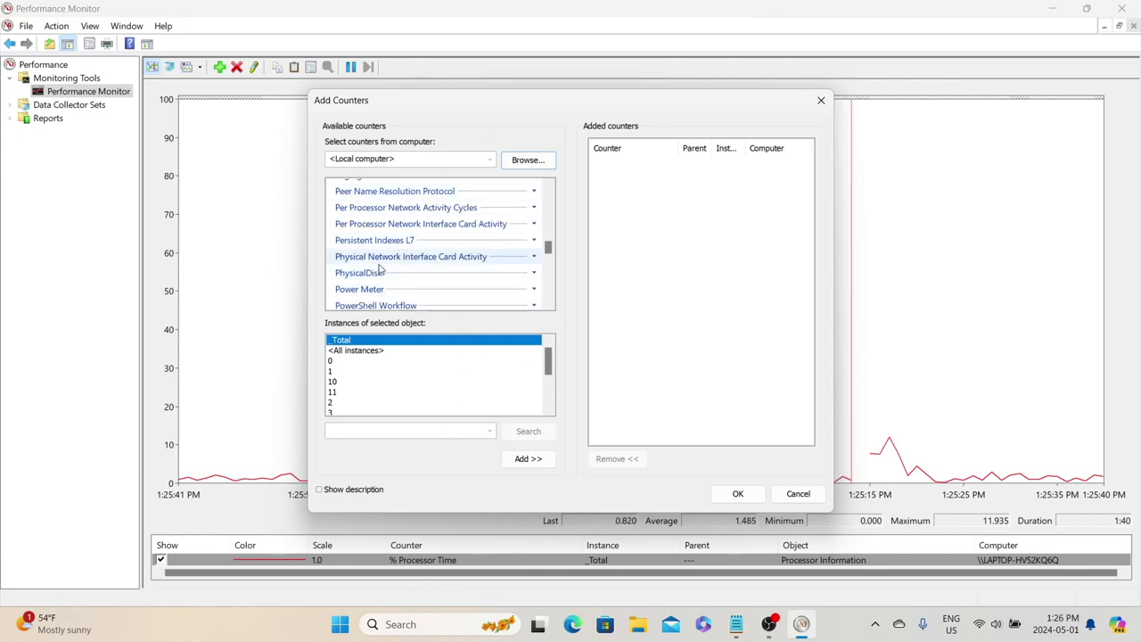
scroll(379, 268, "up", 6)
scroll(379, 268, "up", 4)
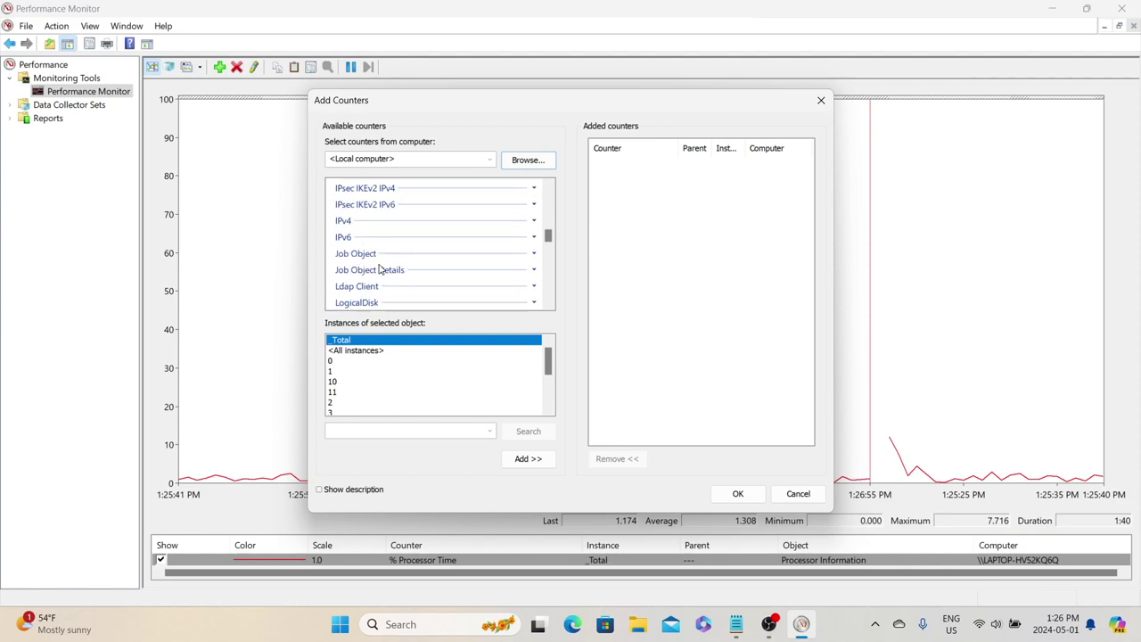
scroll(348, 254, "down", 2)
left_click(330, 246)
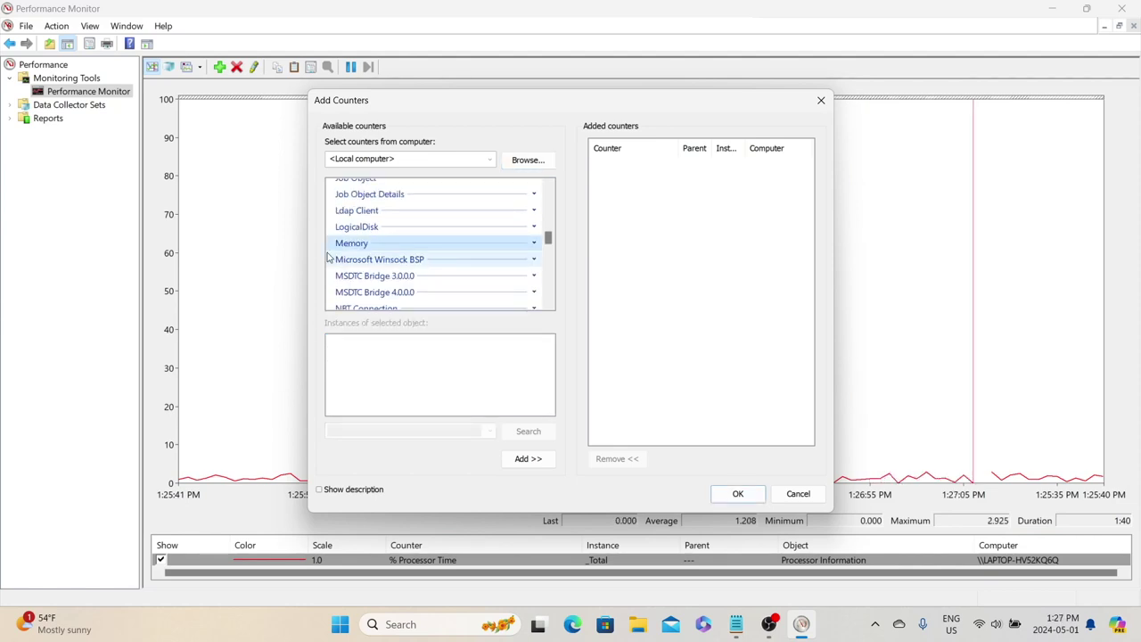
left_click(534, 244)
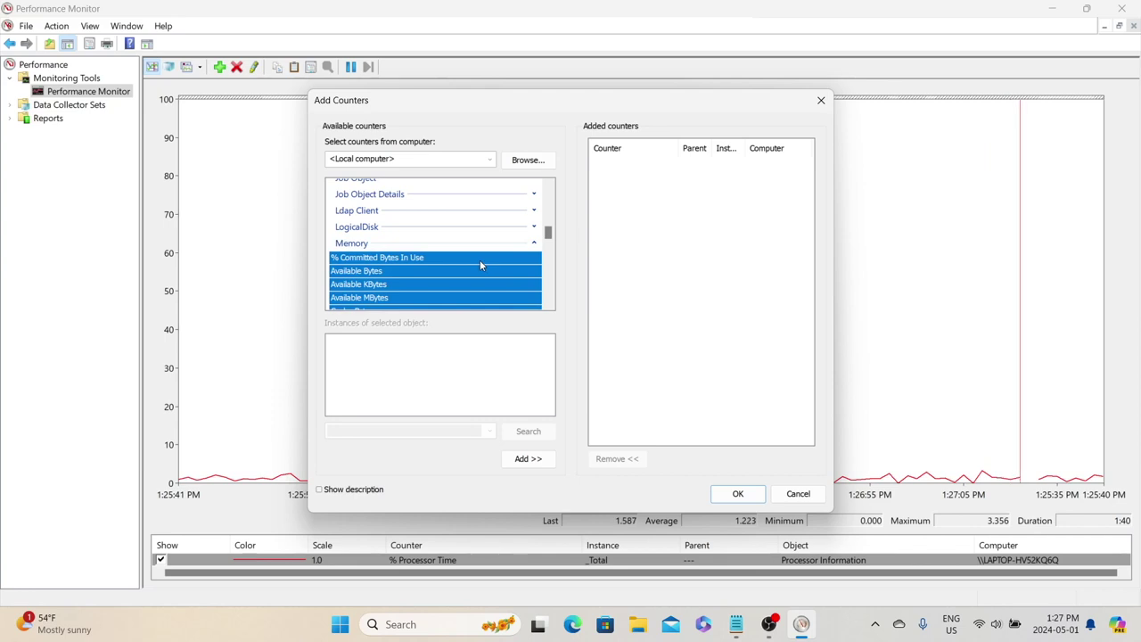
scroll(353, 248, "down", 1)
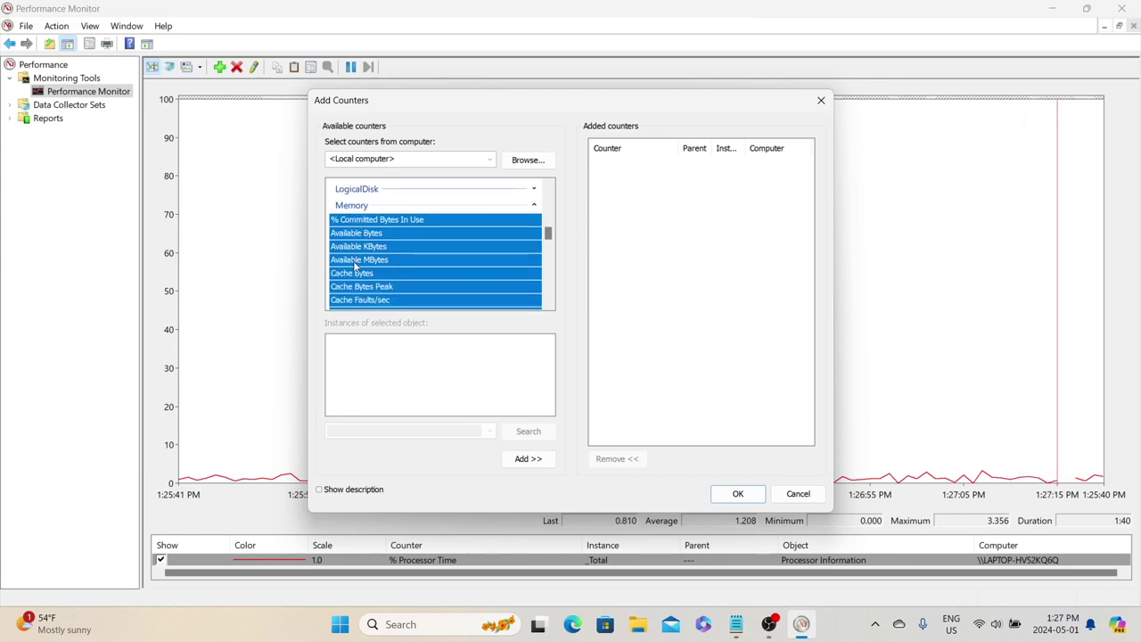
left_click(356, 262)
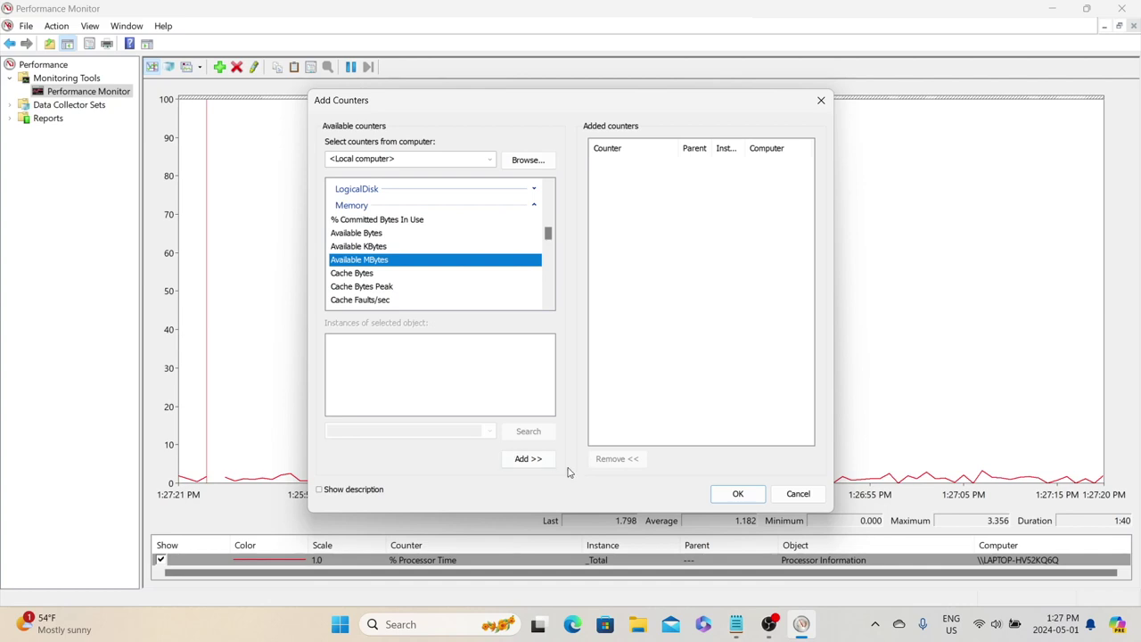
left_click(528, 458)
left_click(737, 493)
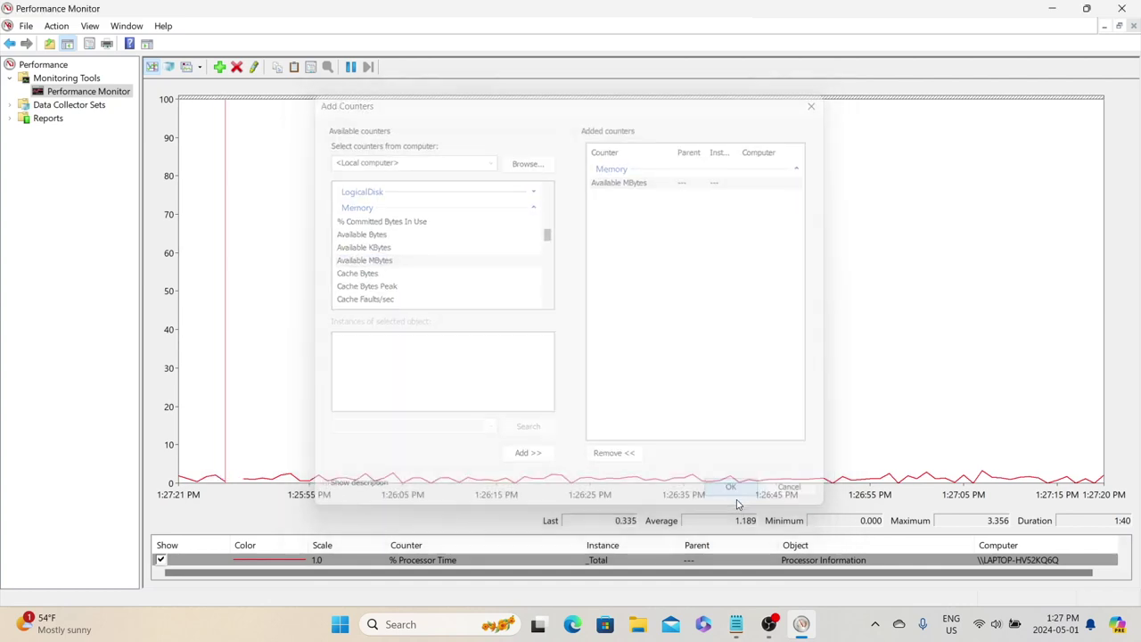
Set the Available MBytes counter's line to green with a thicker width in its properties
left_click(454, 562)
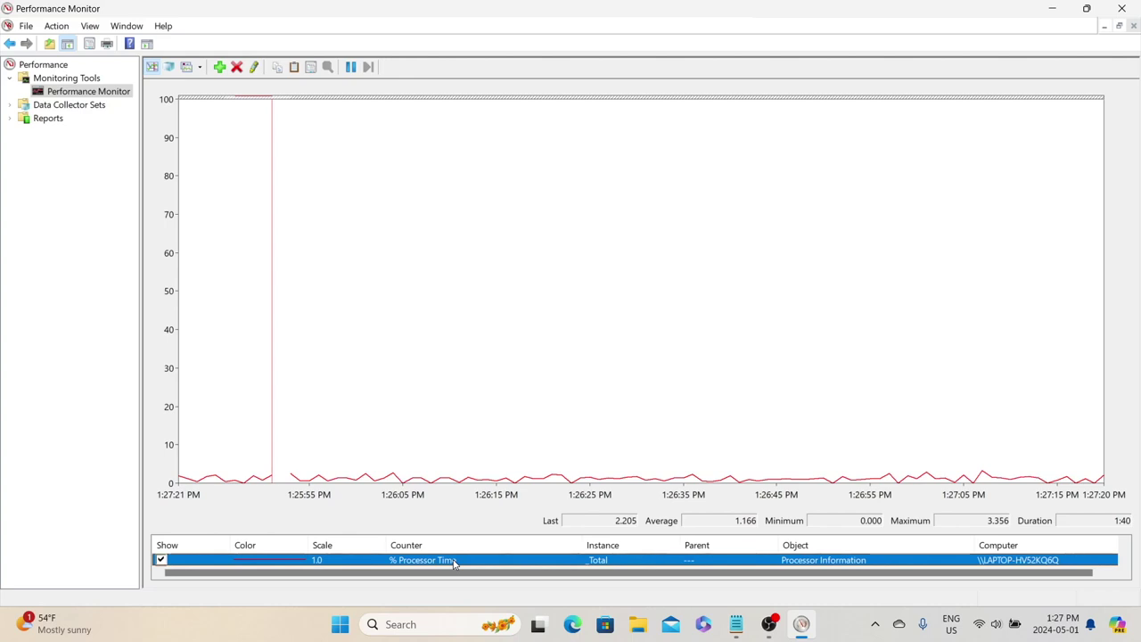
key("Down")
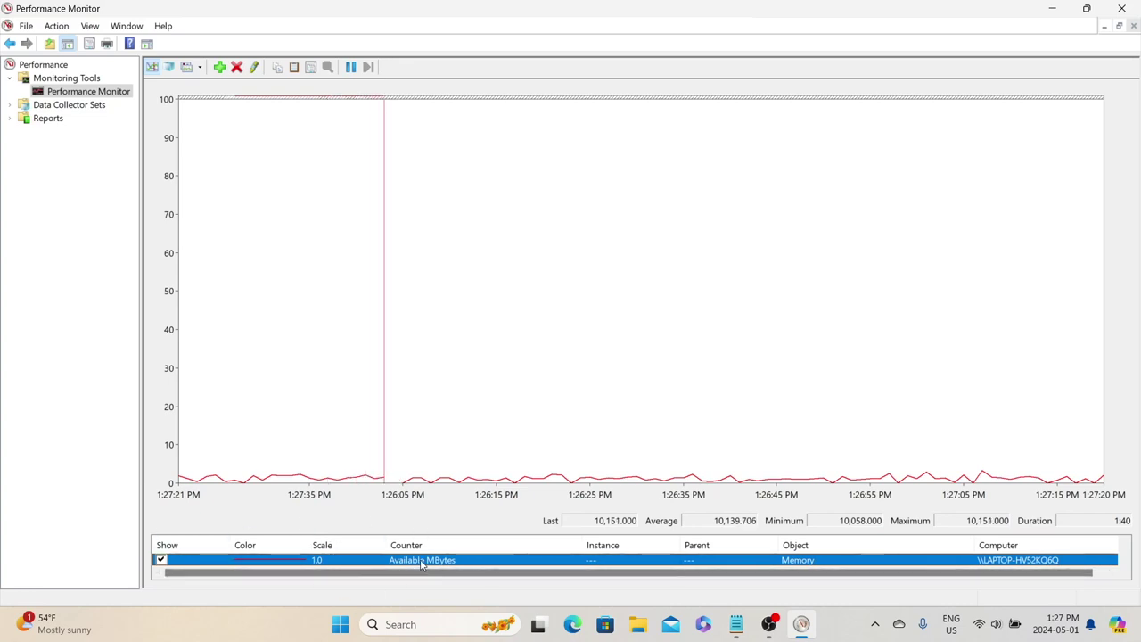
double_click(422, 561)
left_click_drag(181, 89, 373, 82)
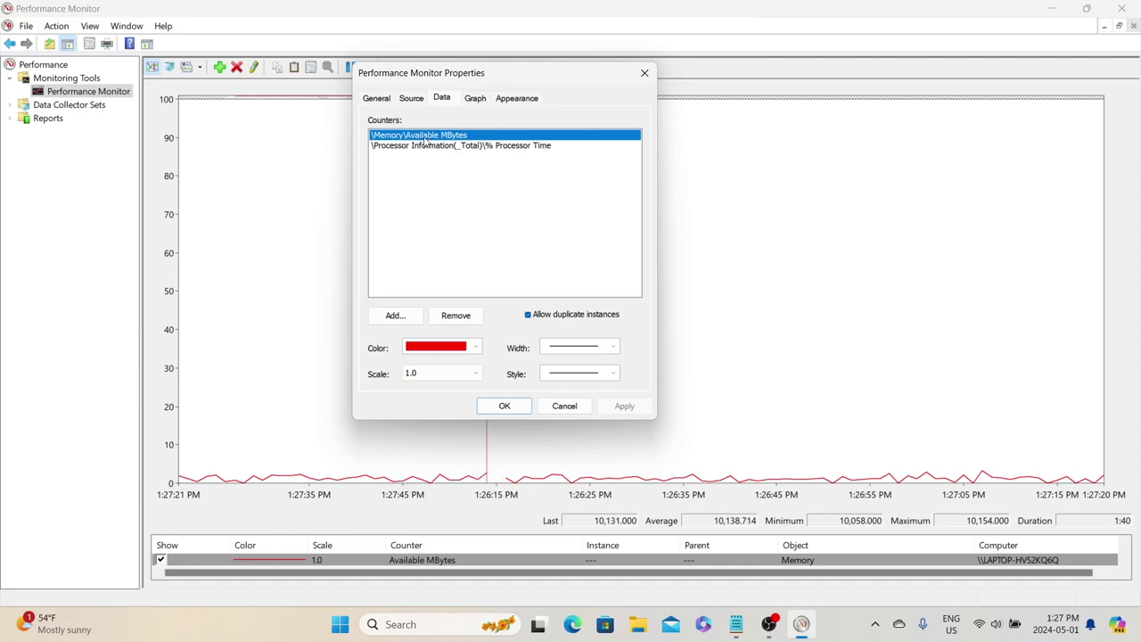
left_click(437, 347)
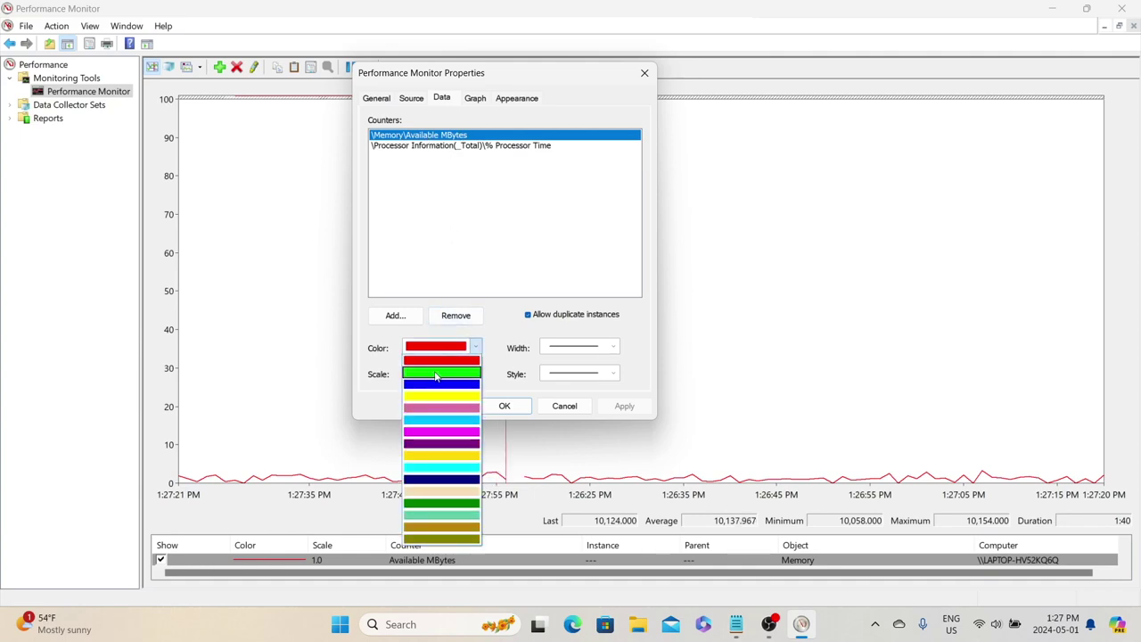
left_click(441, 505)
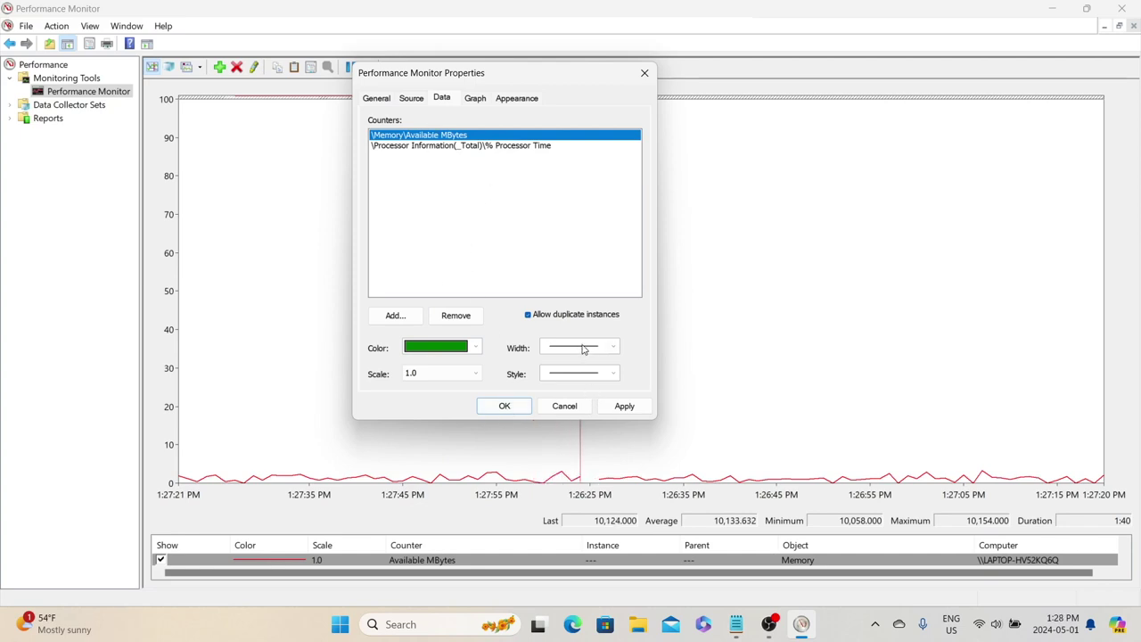
left_click(585, 349)
left_click(565, 385)
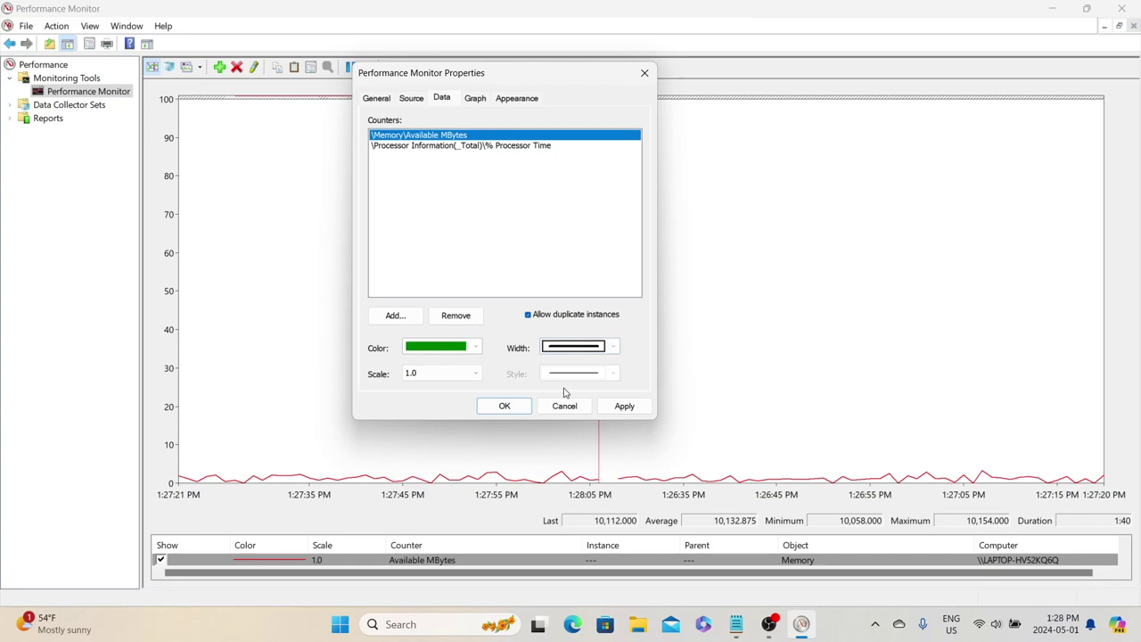
Title the graph "Performance Overview", look at the source and appearance options, and save the properties
left_click(413, 99)
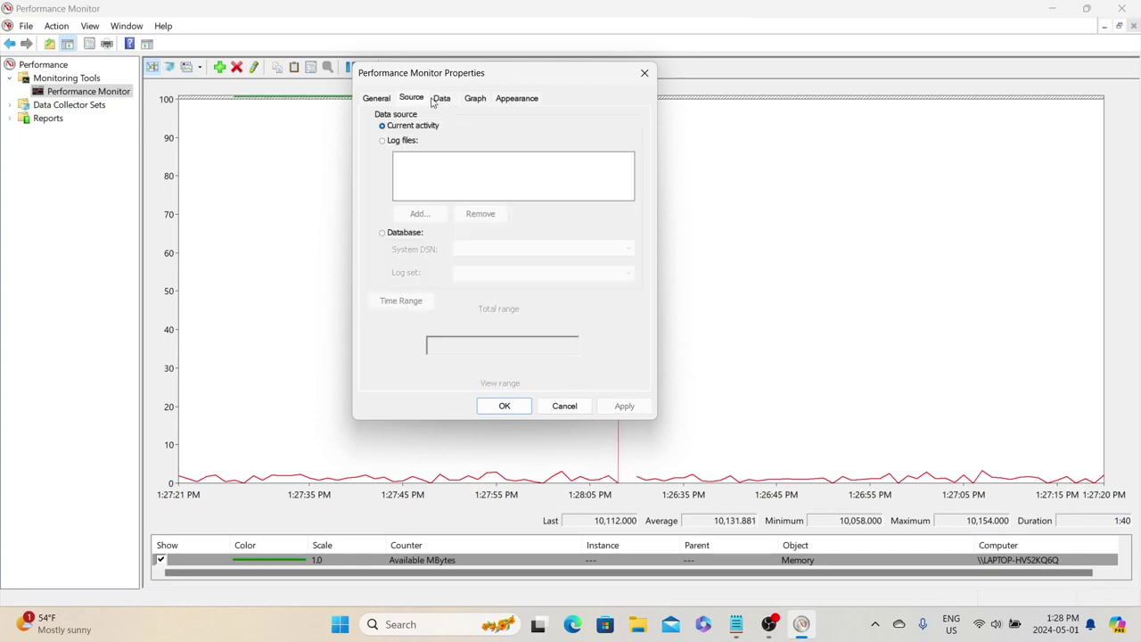
left_click(434, 100)
left_click(477, 100)
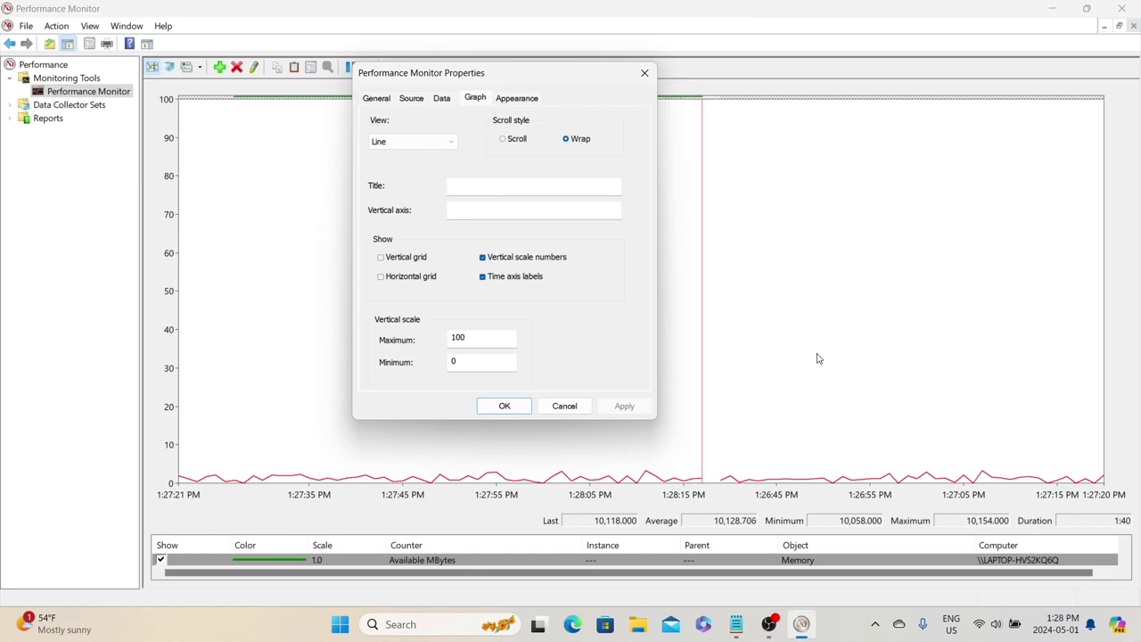
left_click(532, 189)
type("Performance Overview")
key("Tab")
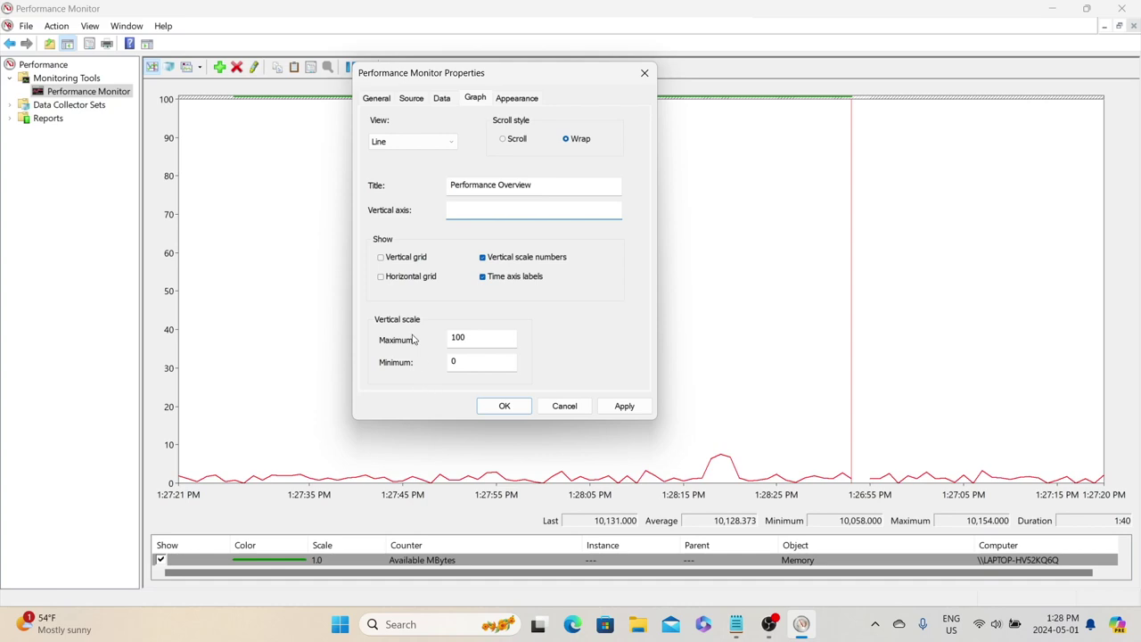
left_click(521, 100)
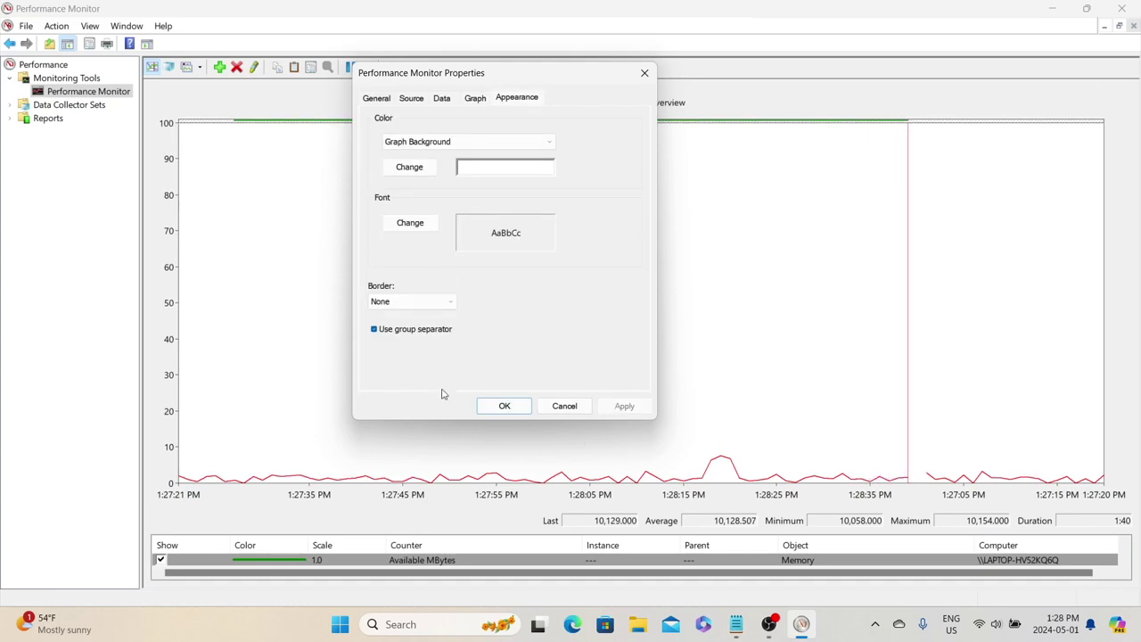
left_click(508, 406)
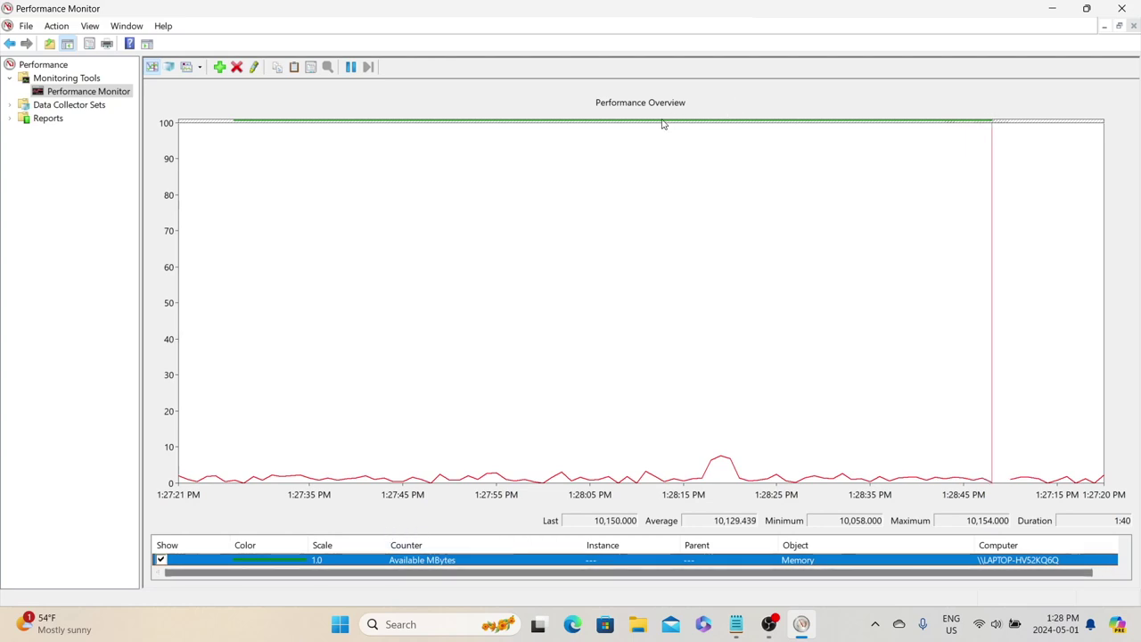
Select the % Processor Time counter in the graph legend to view its statistics
scroll(439, 559, "down", 1)
left_click(436, 560)
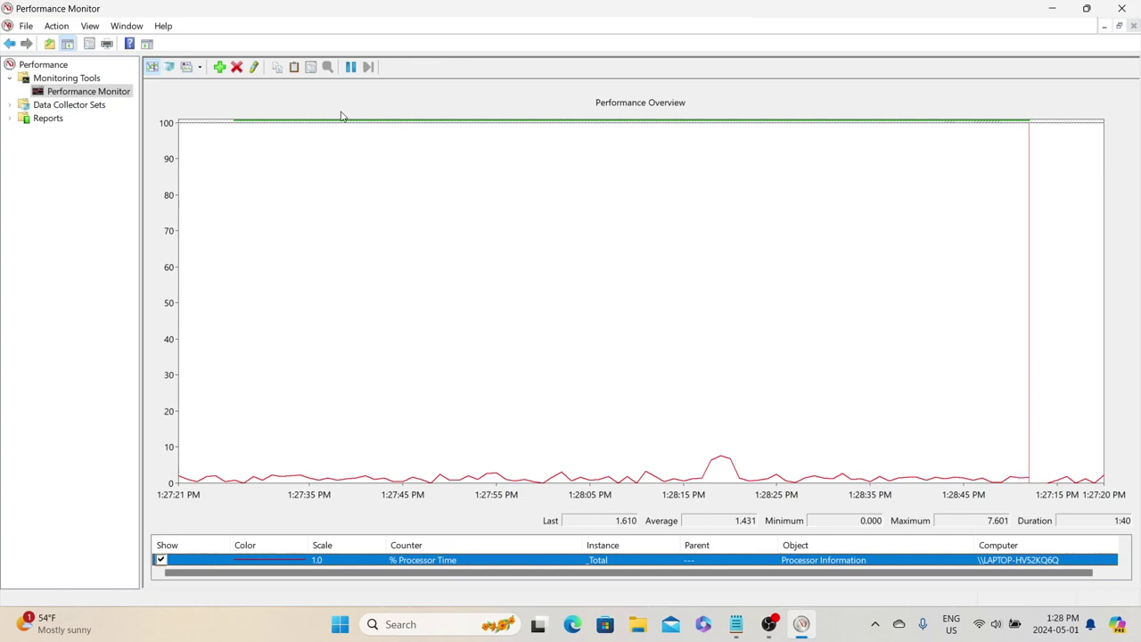
Add the % Disk Time counter from the PhysicalDisk category to the performance graph for the _Total instance
left_click(220, 67)
scroll(382, 260, "down", 2)
scroll(375, 264, "up", 4)
scroll(371, 265, "up", 2)
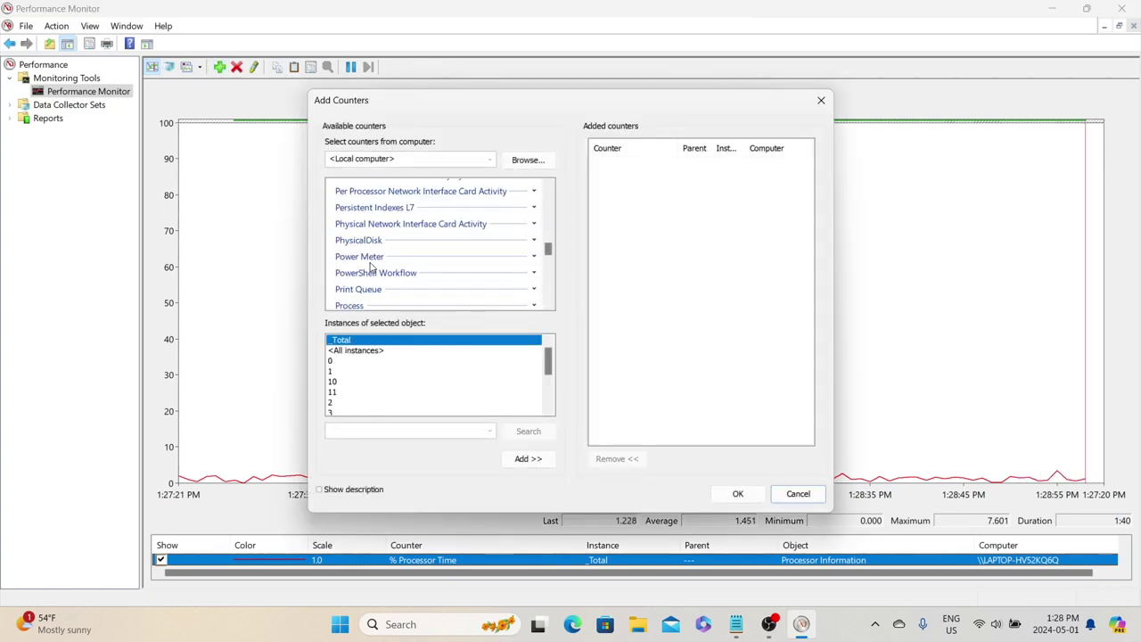
left_click(371, 240)
left_click(534, 241)
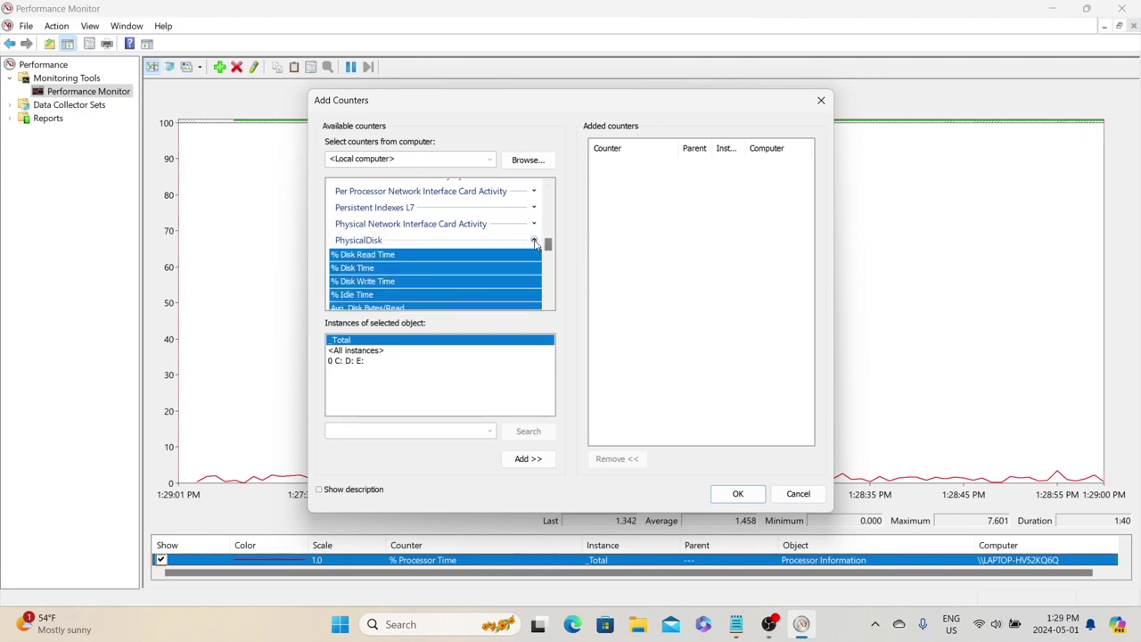
scroll(412, 286, "down", 1)
left_click(419, 230)
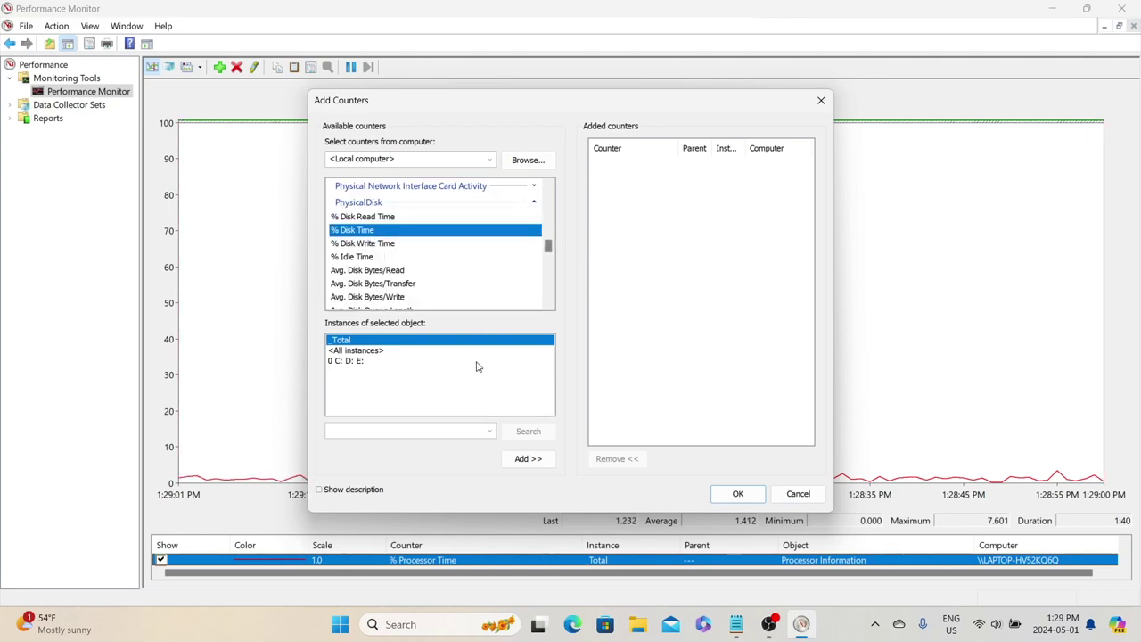
left_click(533, 460)
left_click(737, 493)
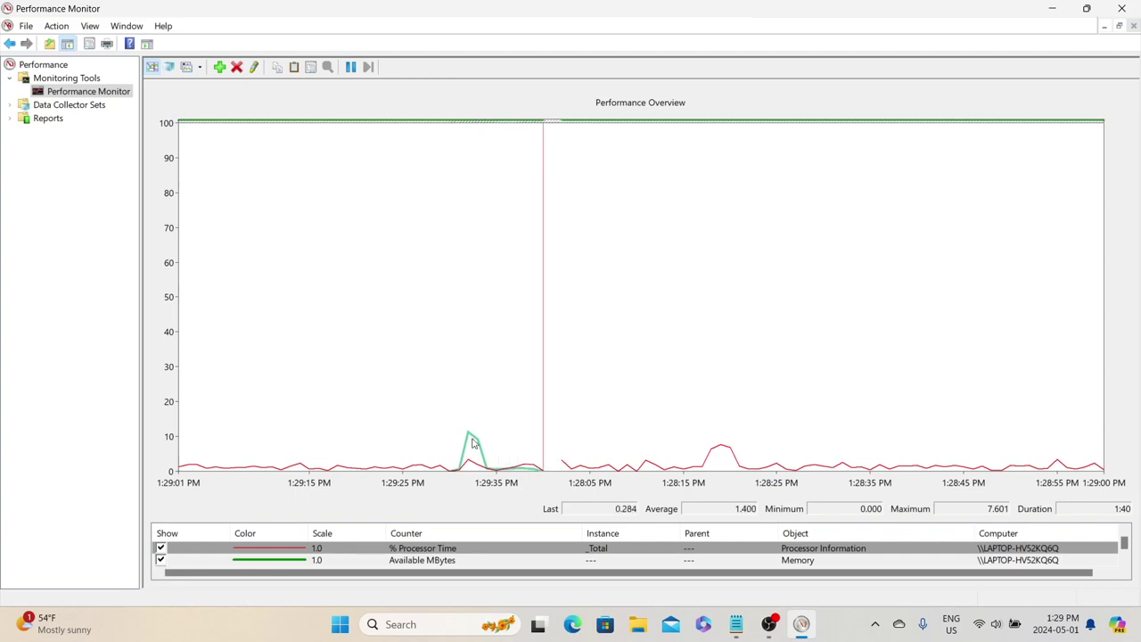
Remove the % Disk Time counter from the performance graph
scroll(401, 559, "down", 1)
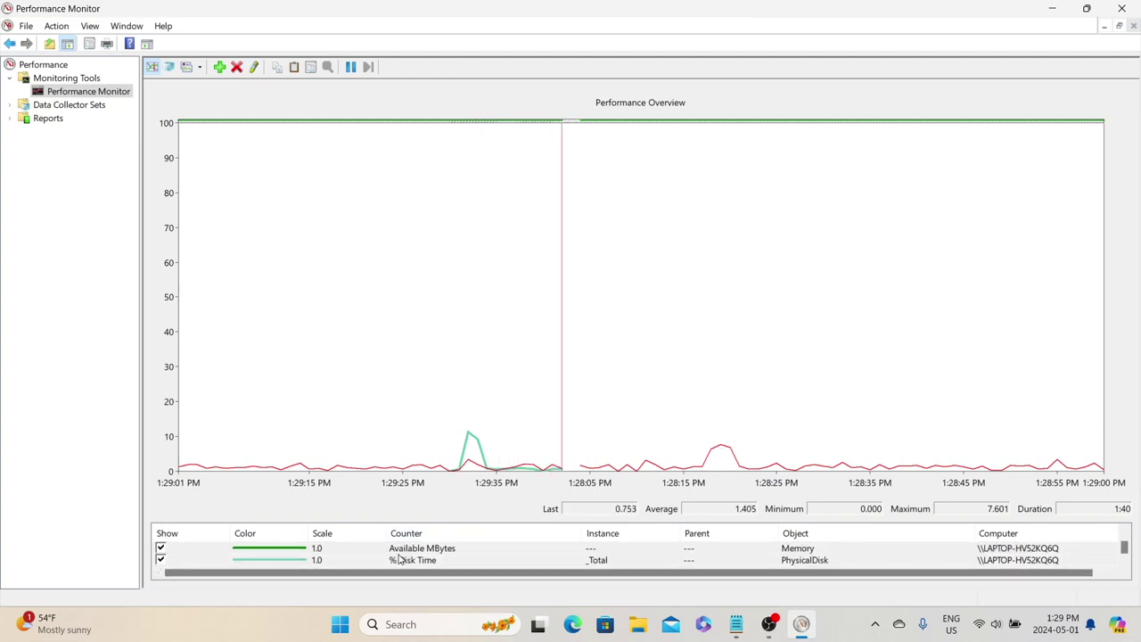
left_click(389, 559)
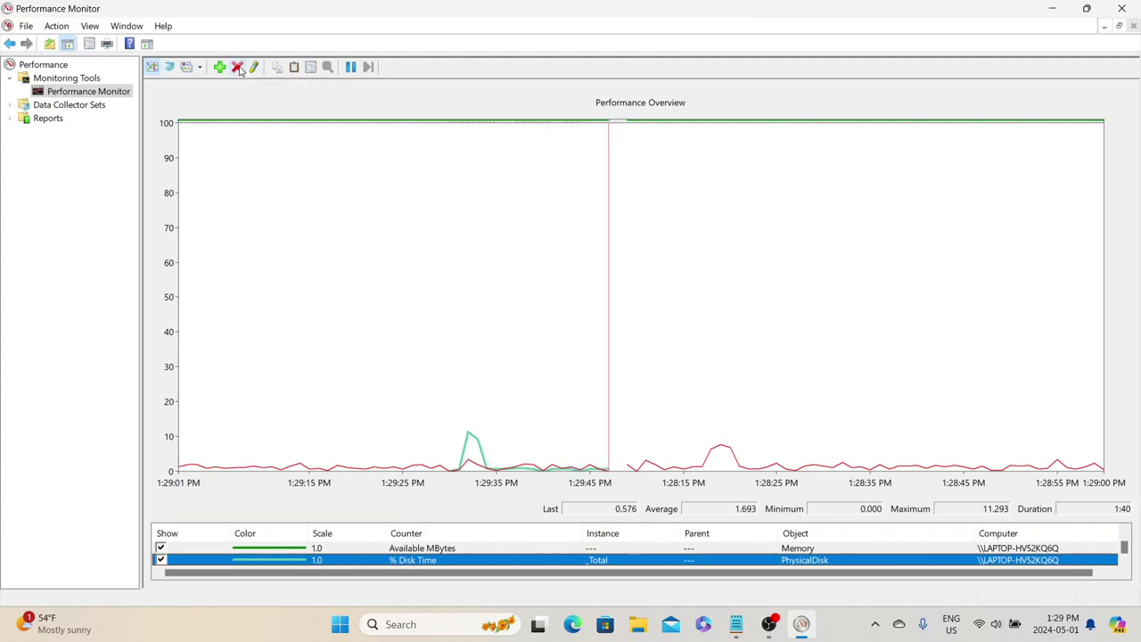
left_click(237, 68)
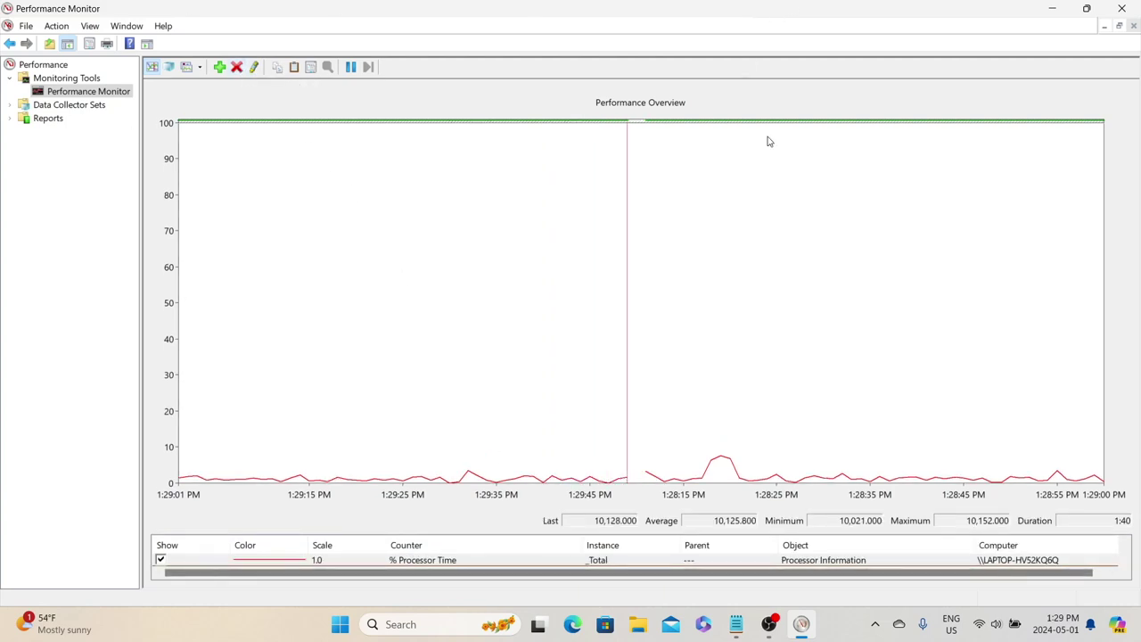
Switch the performance graph to the histogram bar view and return it to the line view
left_click(201, 69)
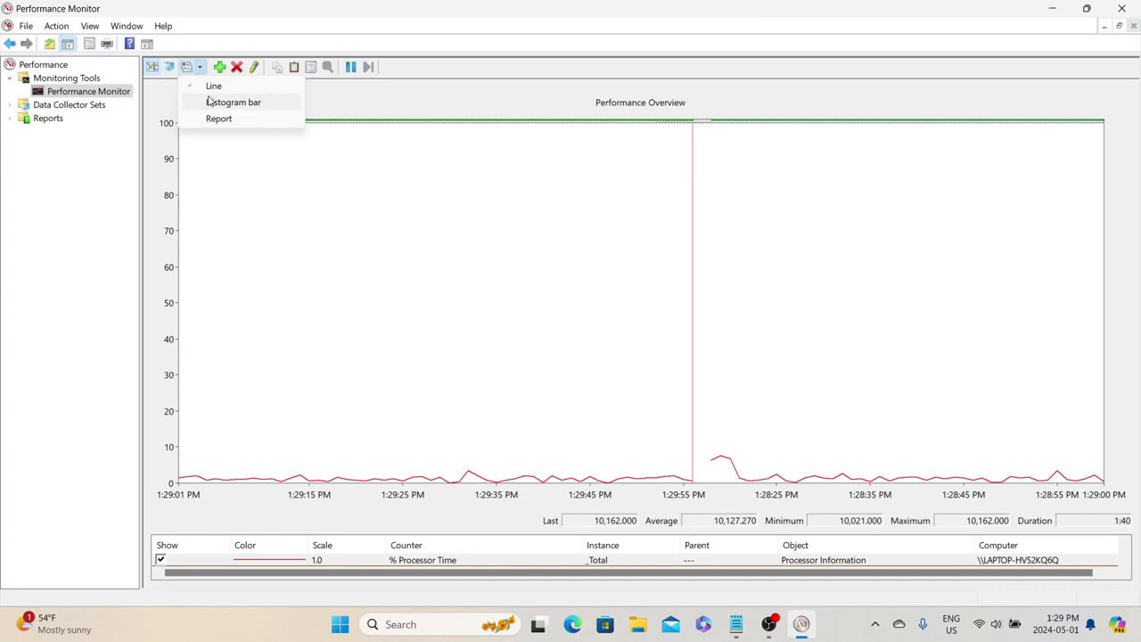
left_click(208, 101)
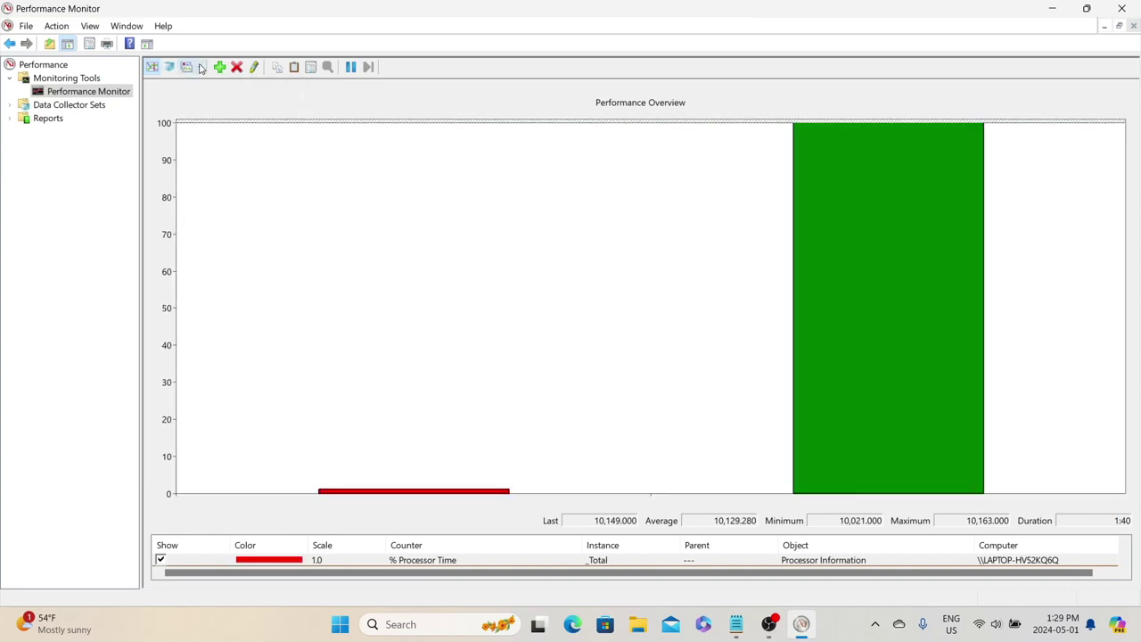
left_click(200, 67)
left_click(214, 86)
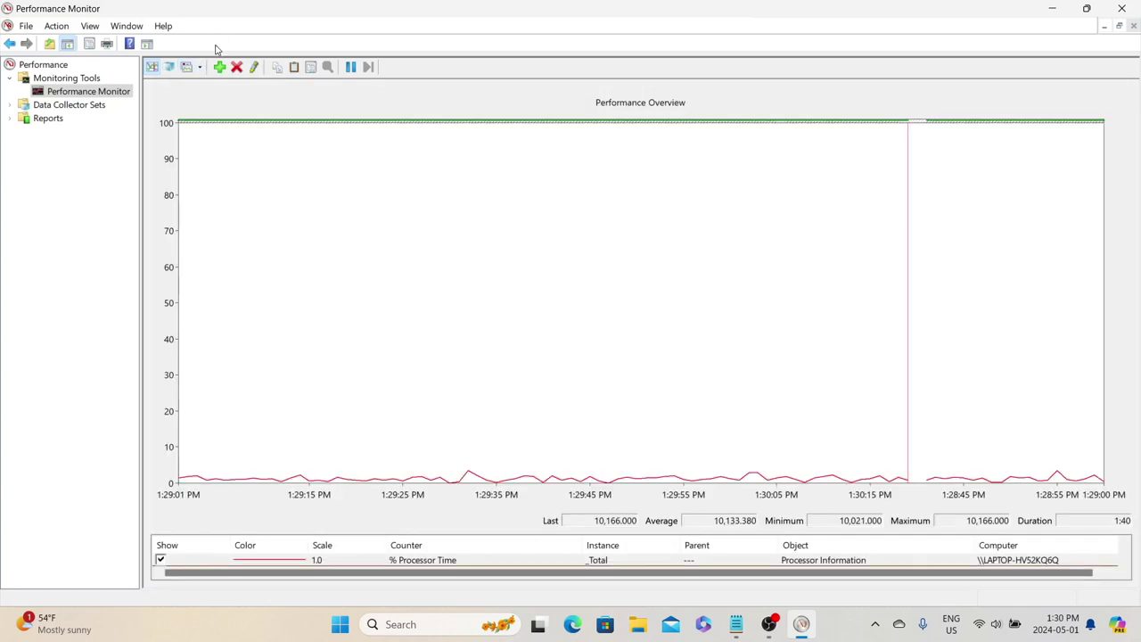
left_click(201, 69)
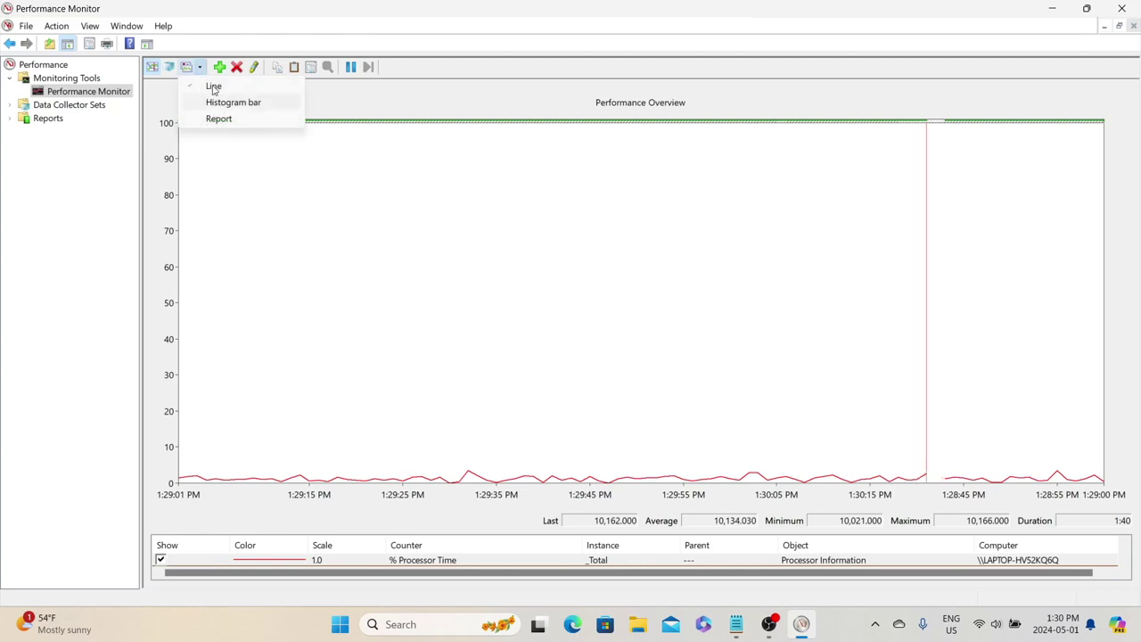
left_click(210, 86)
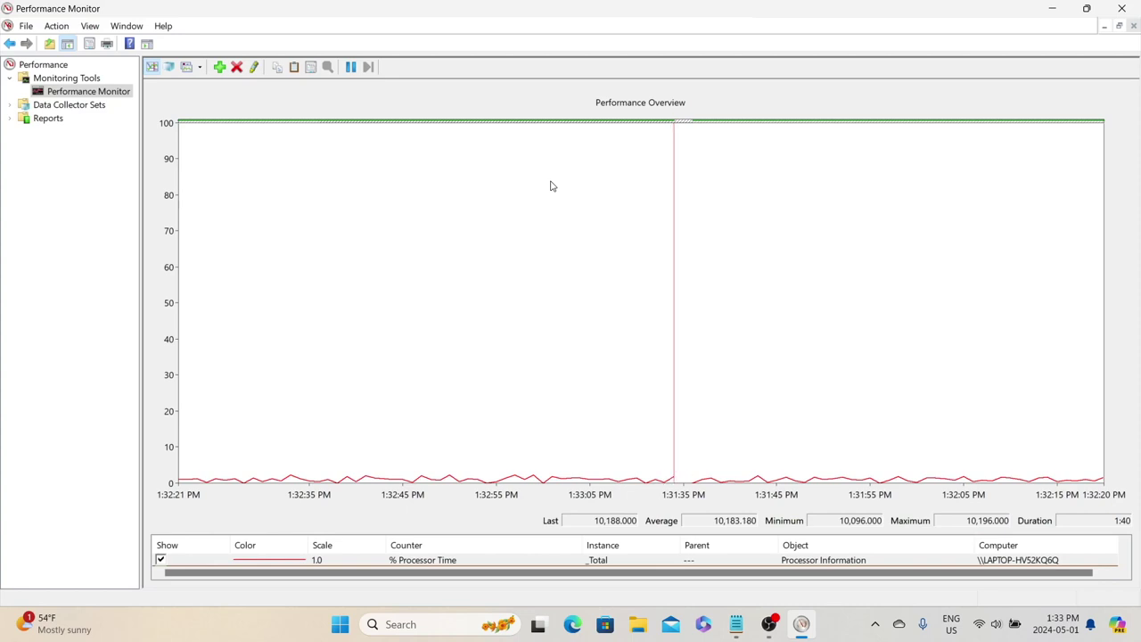
Expand Data Collector Sets and look through its User Defined, System and Event Trace Sessions groups
left_click(11, 106)
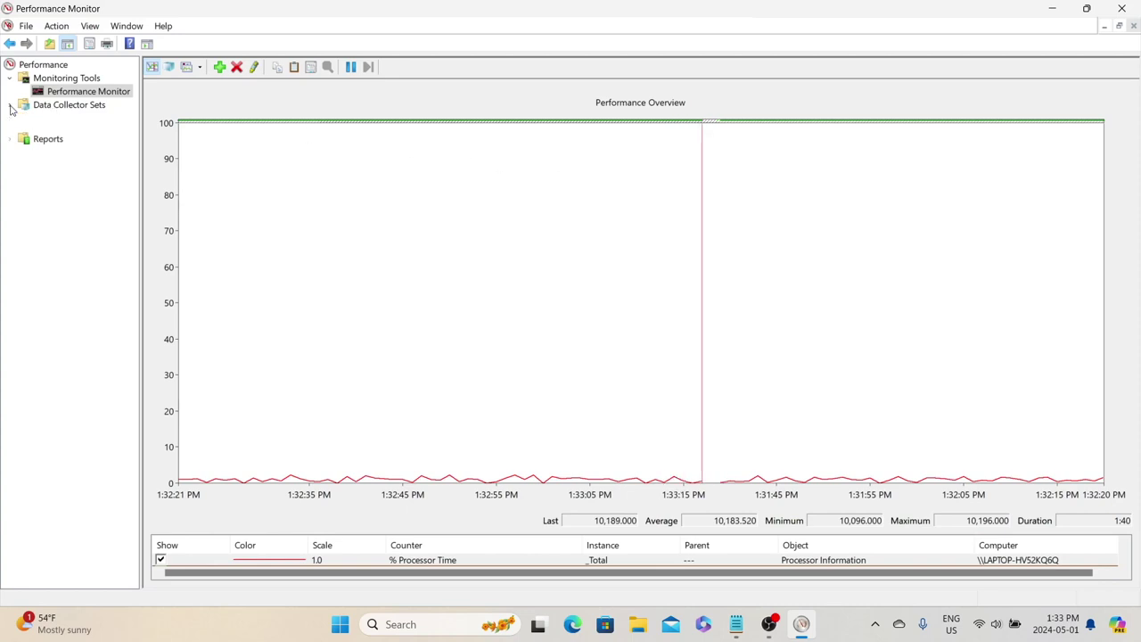
left_click(61, 107)
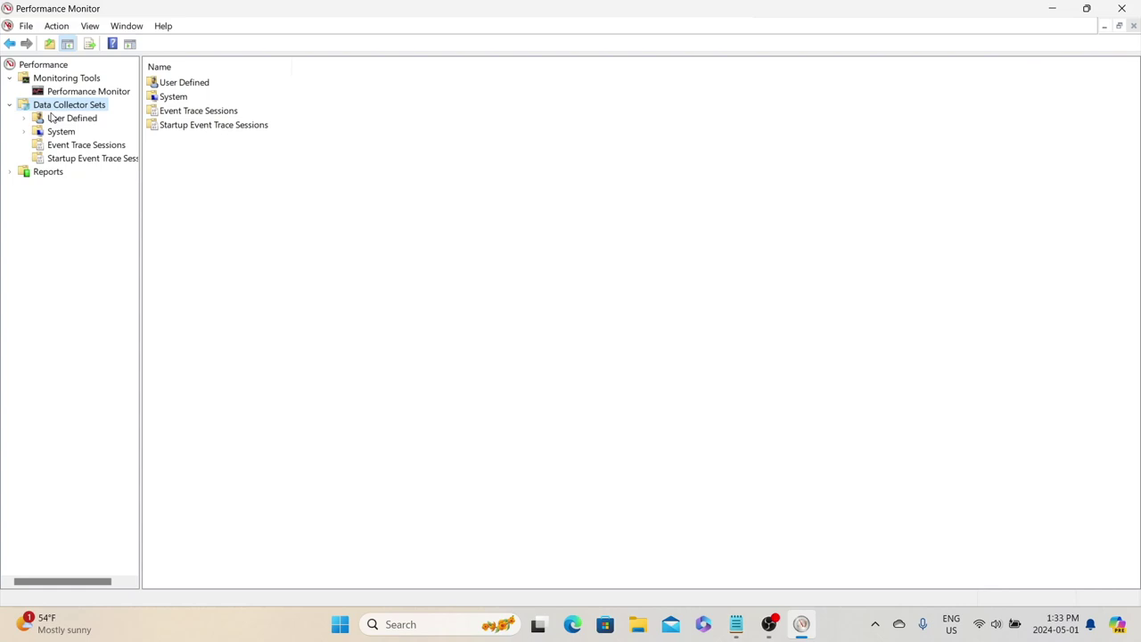
left_click(82, 122)
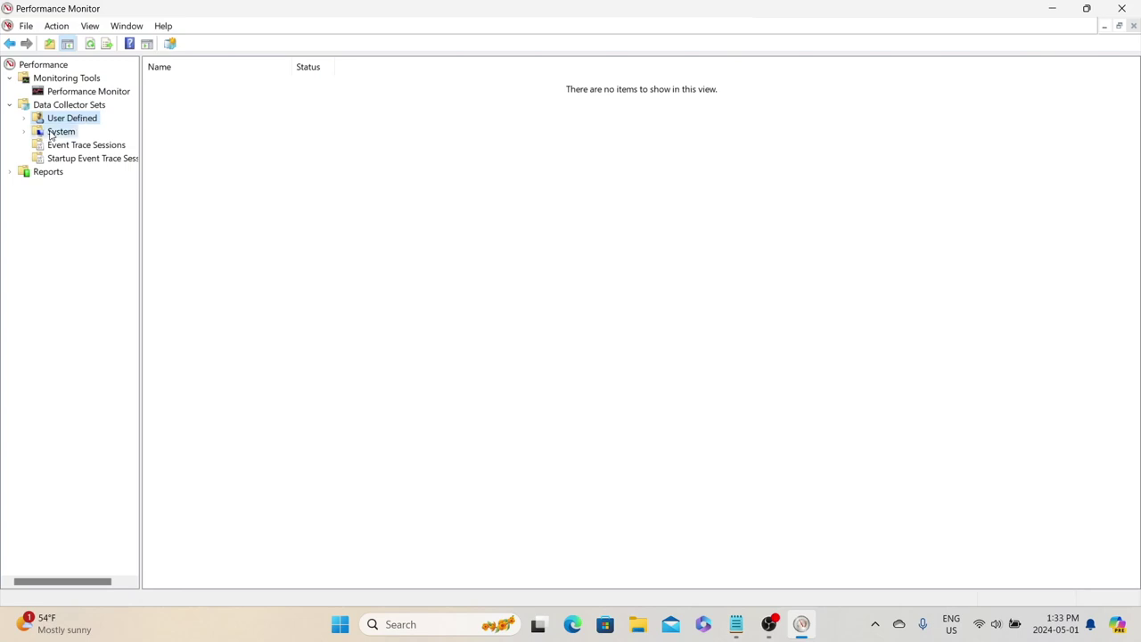
left_click(40, 131)
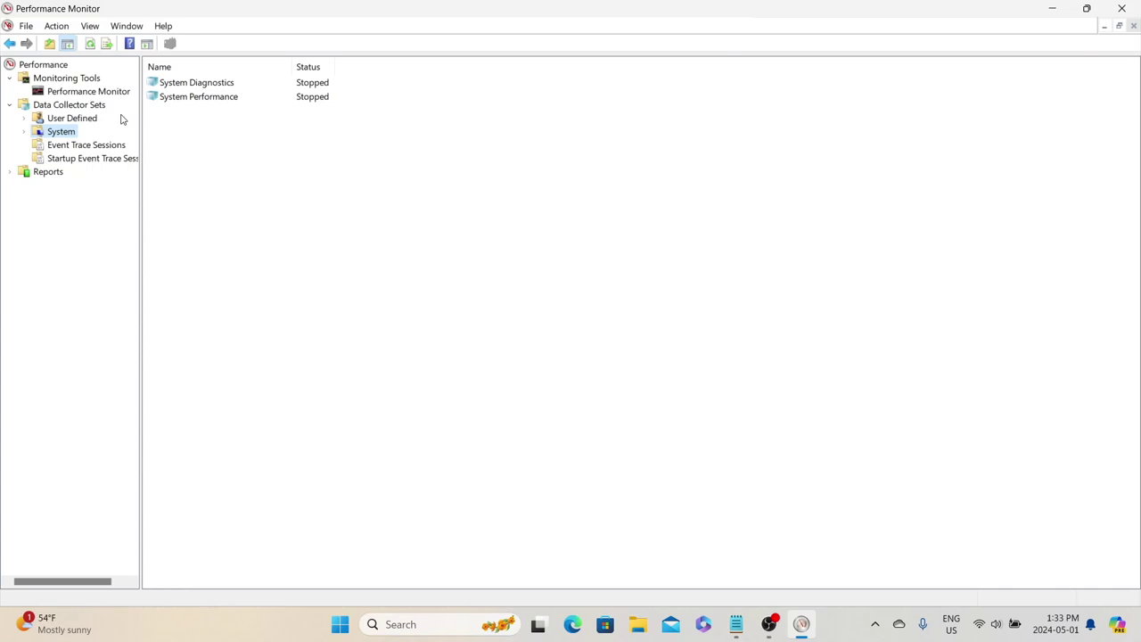
left_click(65, 148)
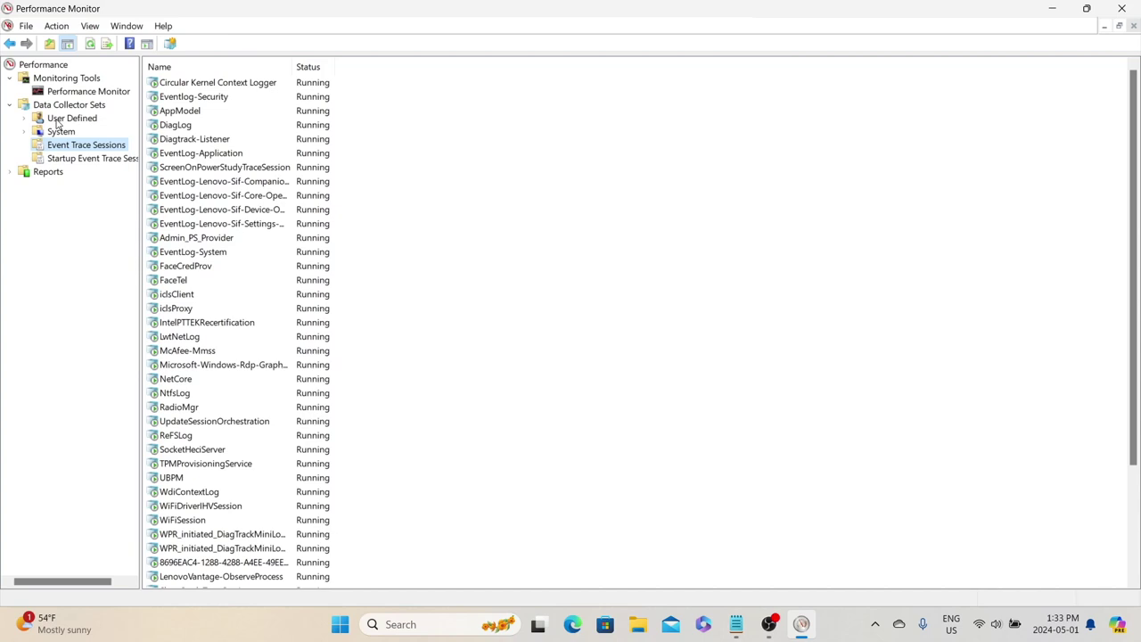
Start a user-defined data collector set named "Perfomance_Metrics", created manually, with performance counter data logs
left_click(57, 120)
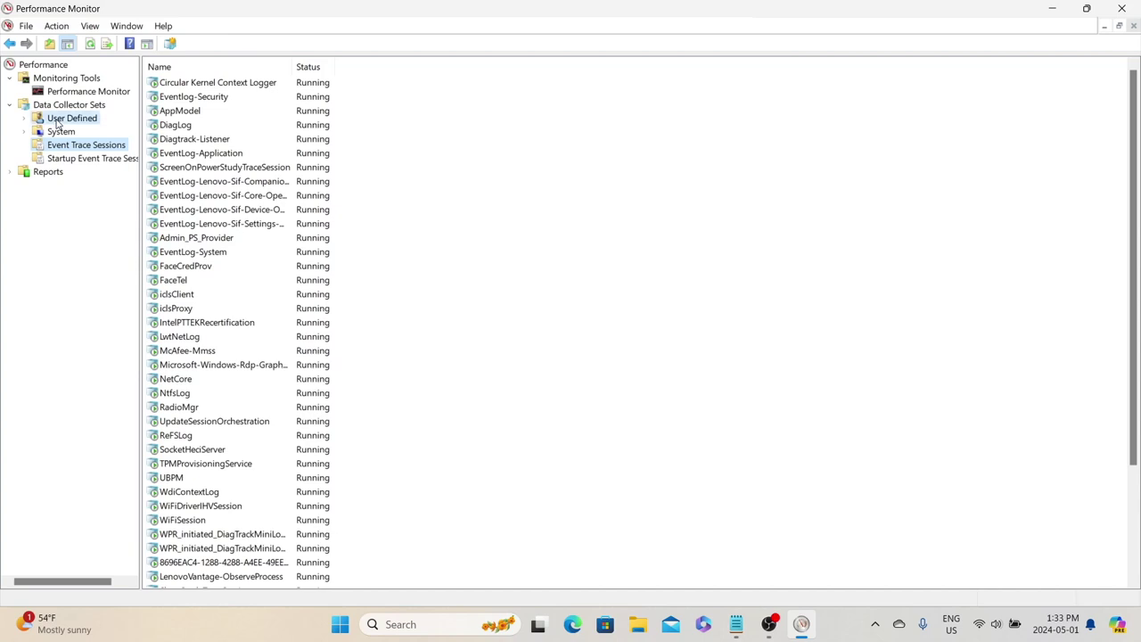
right_click(56, 118)
mouse_move(114, 134)
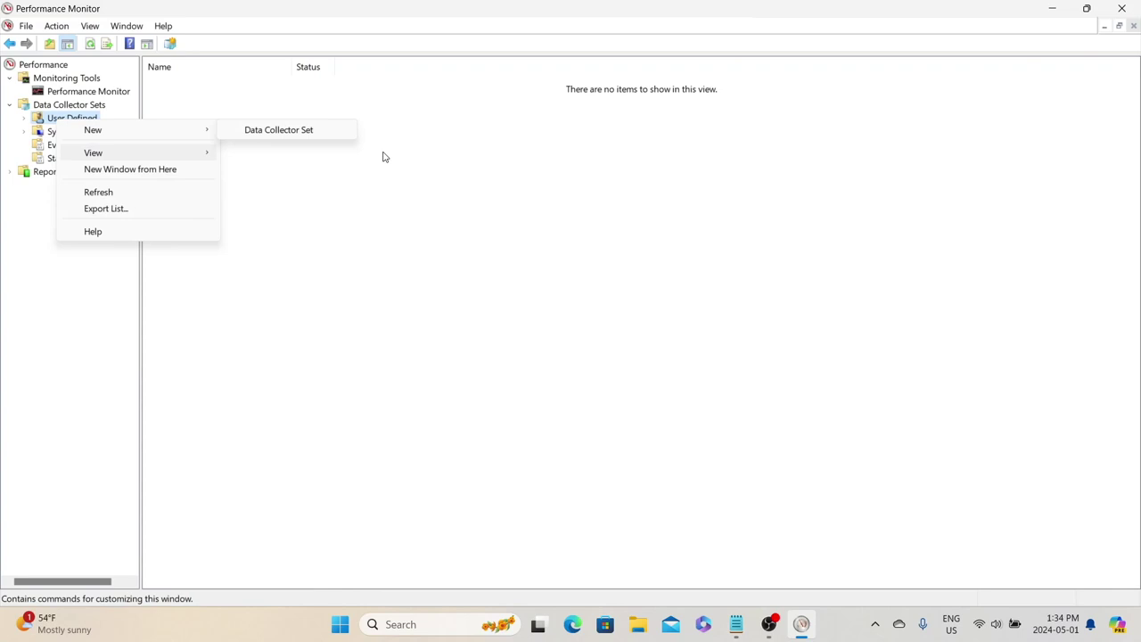
left_click(307, 132)
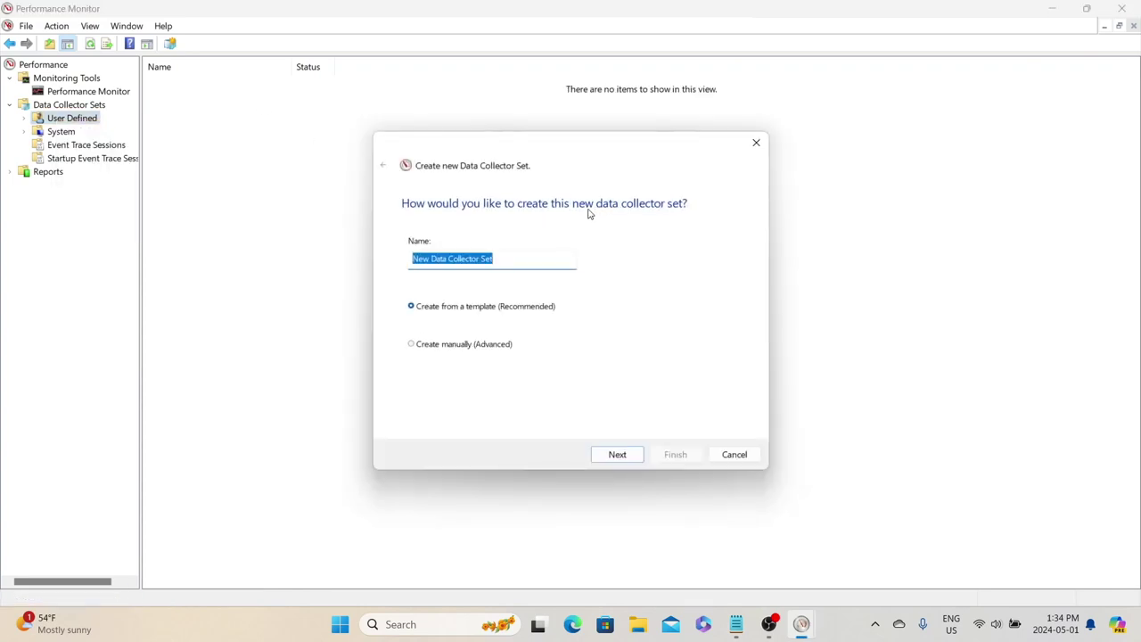
type("Perfomanc")
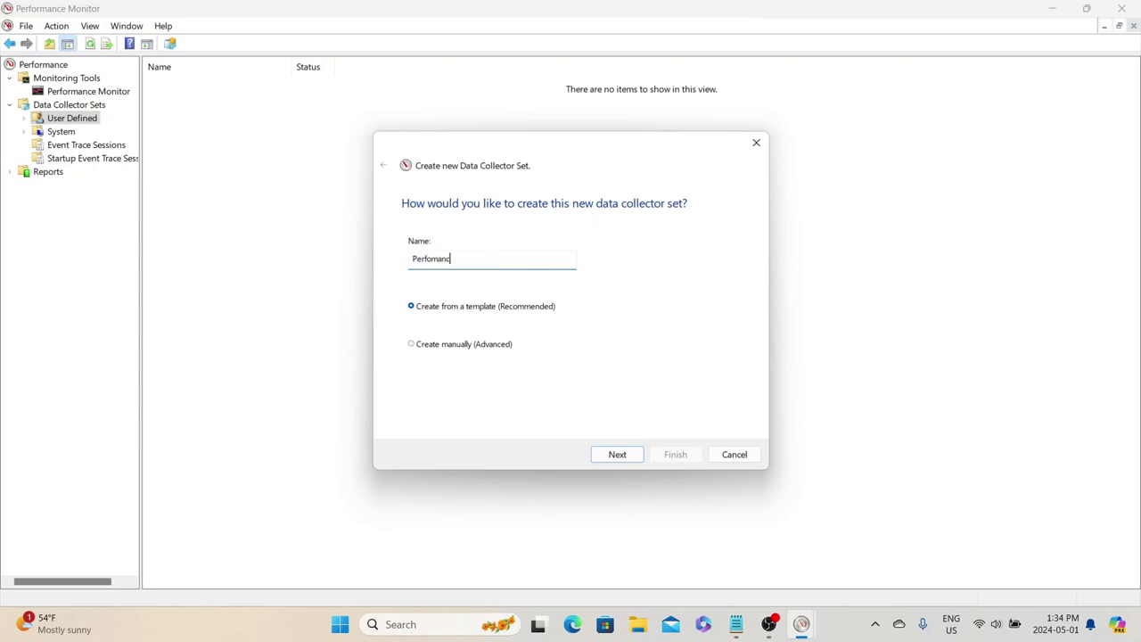
type("e_Metrics")
left_click(428, 352)
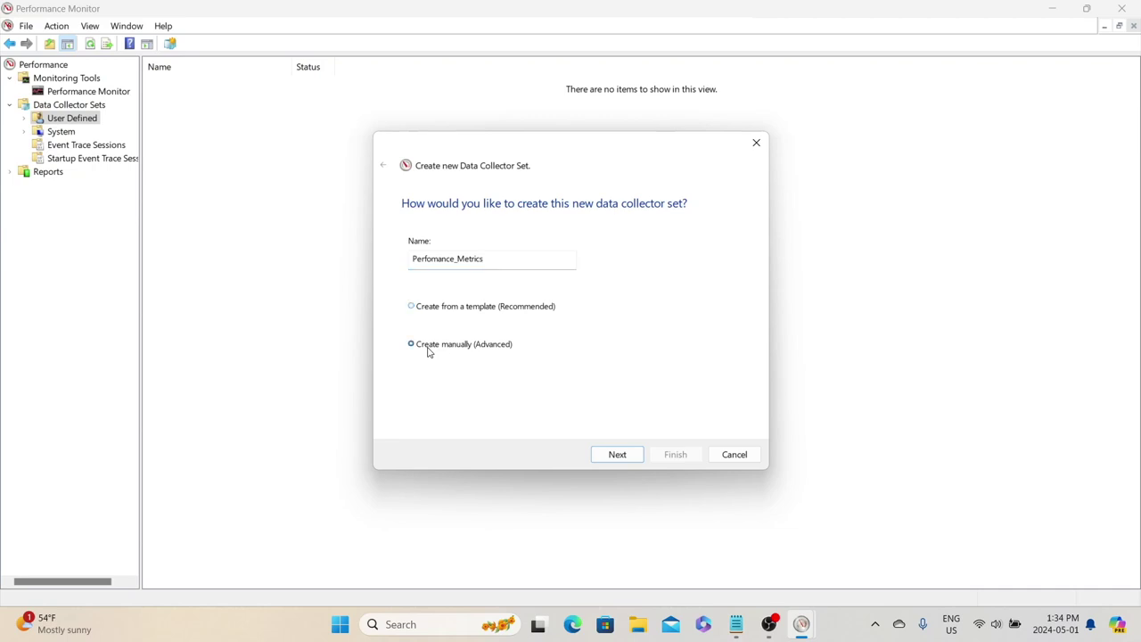
left_click(636, 457)
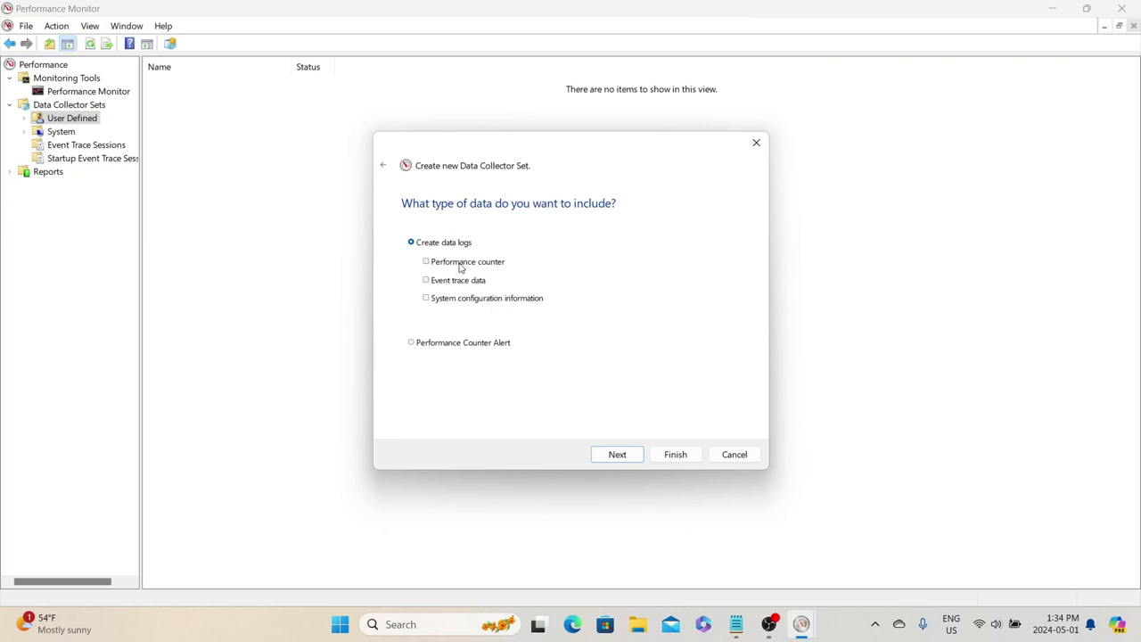
left_click(461, 266)
left_click(629, 458)
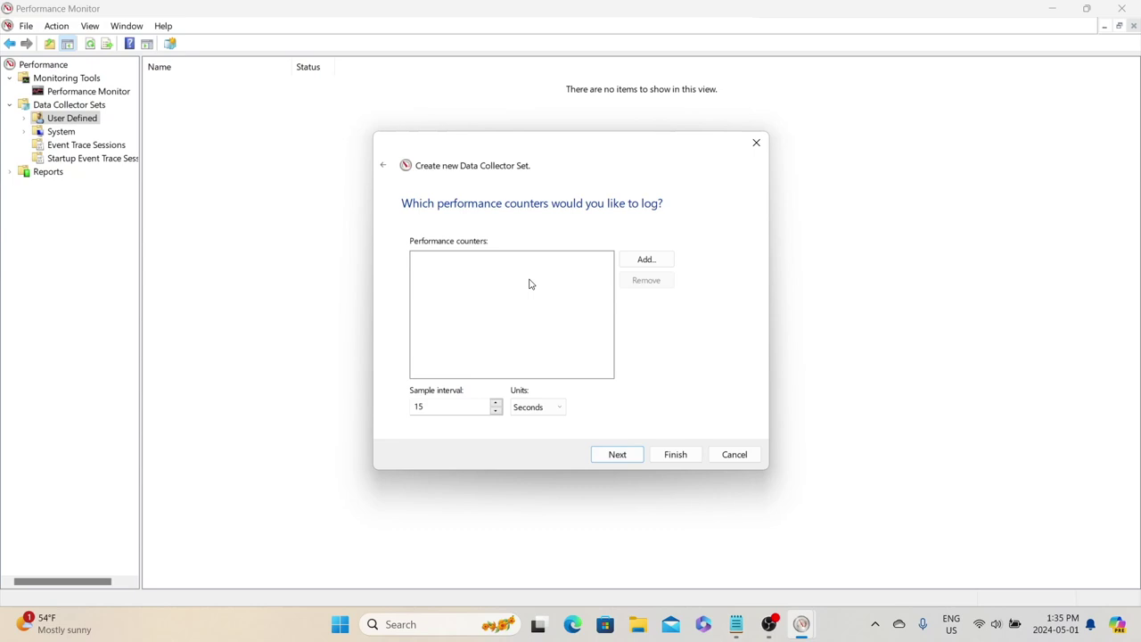
Add the Processor category's % Processor Time counter for the _Total instance to the counters being logged
left_click(644, 258)
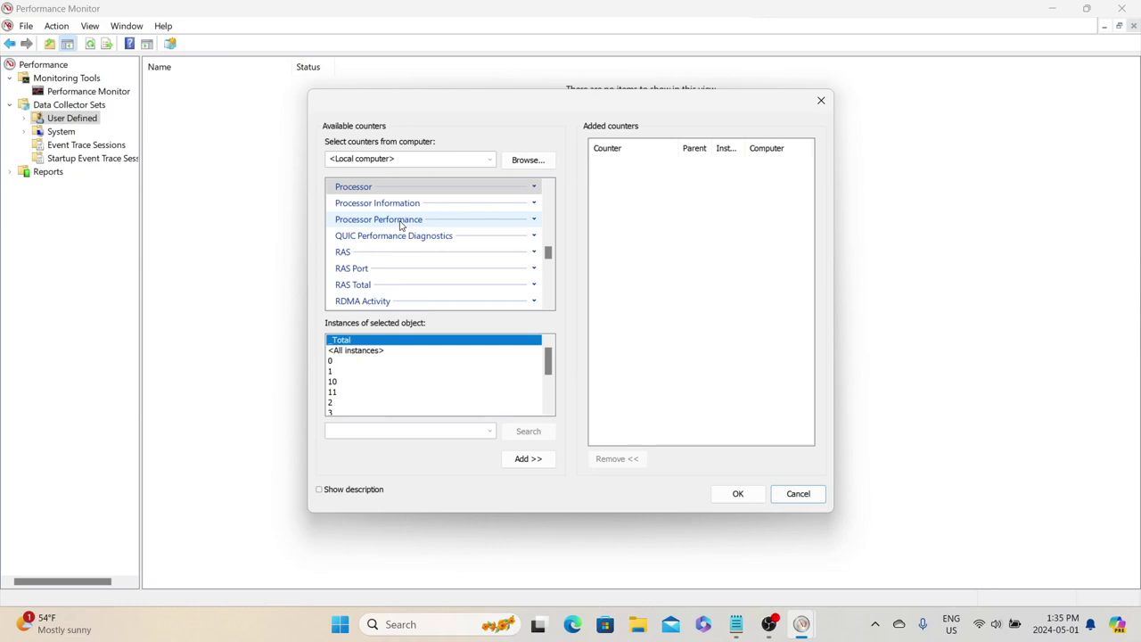
left_click(353, 195)
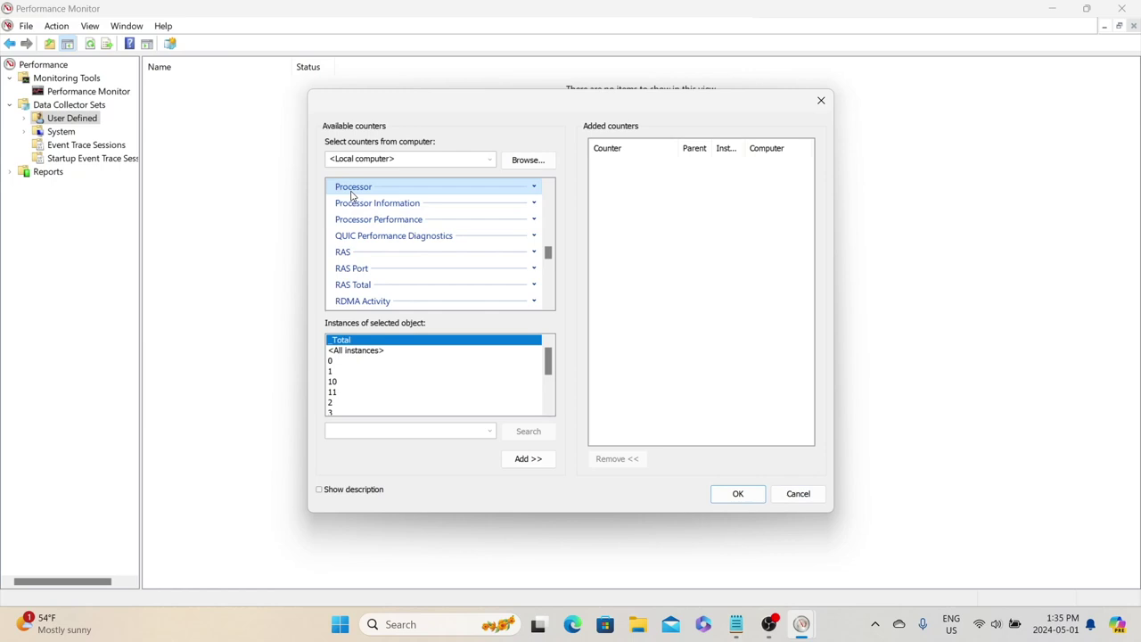
left_click(534, 186)
left_click(367, 296)
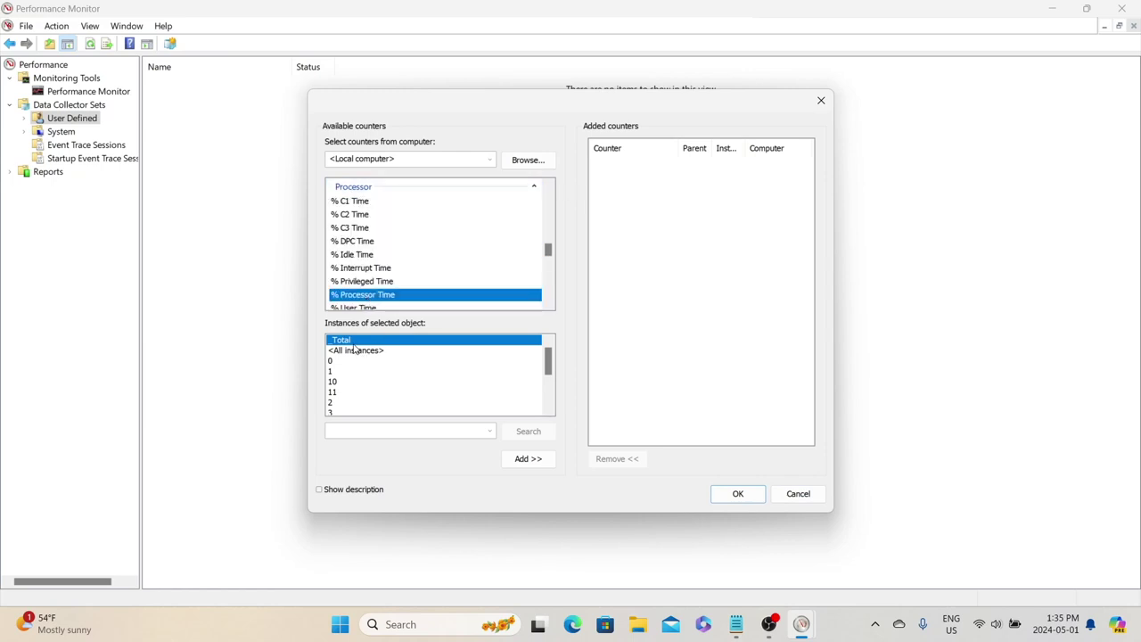
left_click(351, 342)
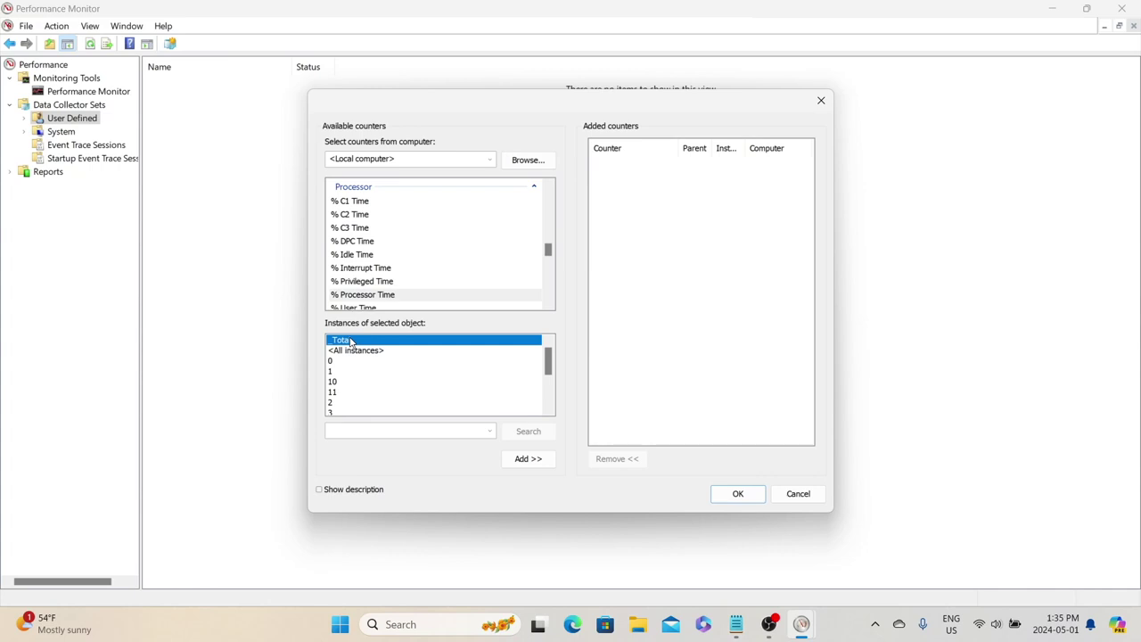
scroll(344, 357, "down", 3)
scroll(347, 383, "up", 3)
left_click(529, 460)
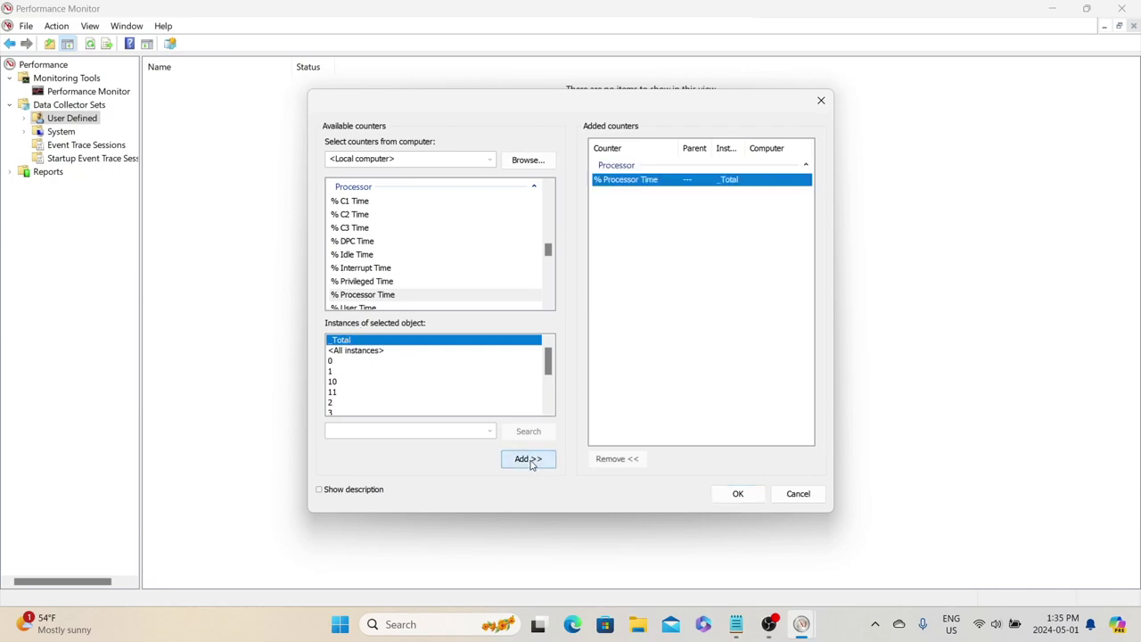
Add the Available MBytes counter from the Memory category to the data collector set and confirm the counter selection
left_click(534, 188)
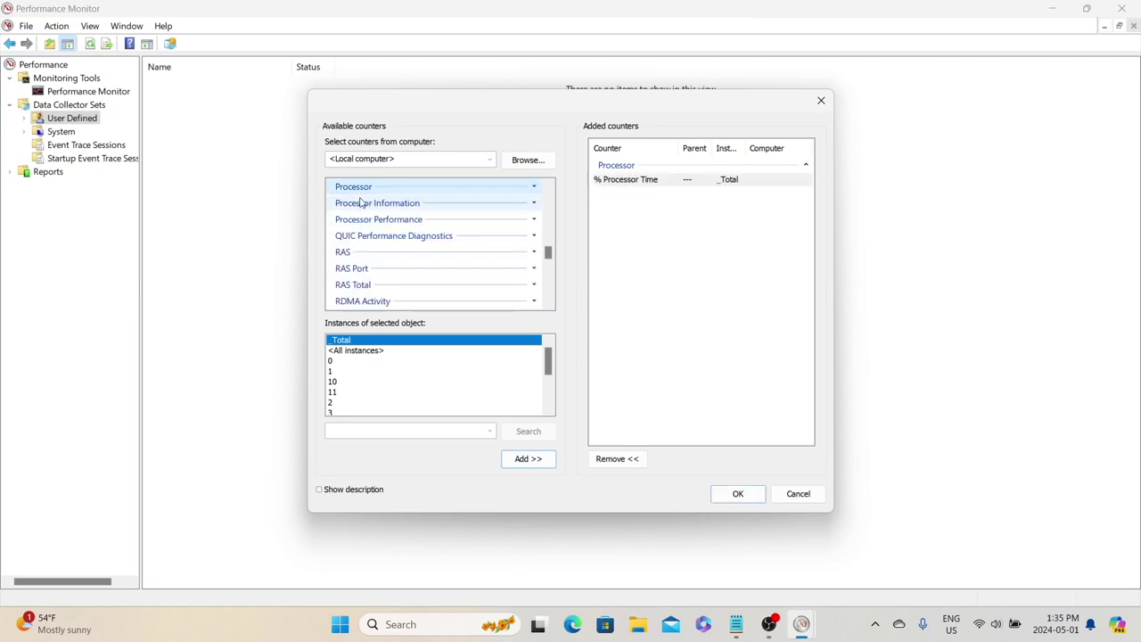
scroll(353, 223, "up", 10)
scroll(358, 299, "down", 1)
left_click(537, 287)
left_click(534, 287)
left_click(370, 265)
left_click(531, 460)
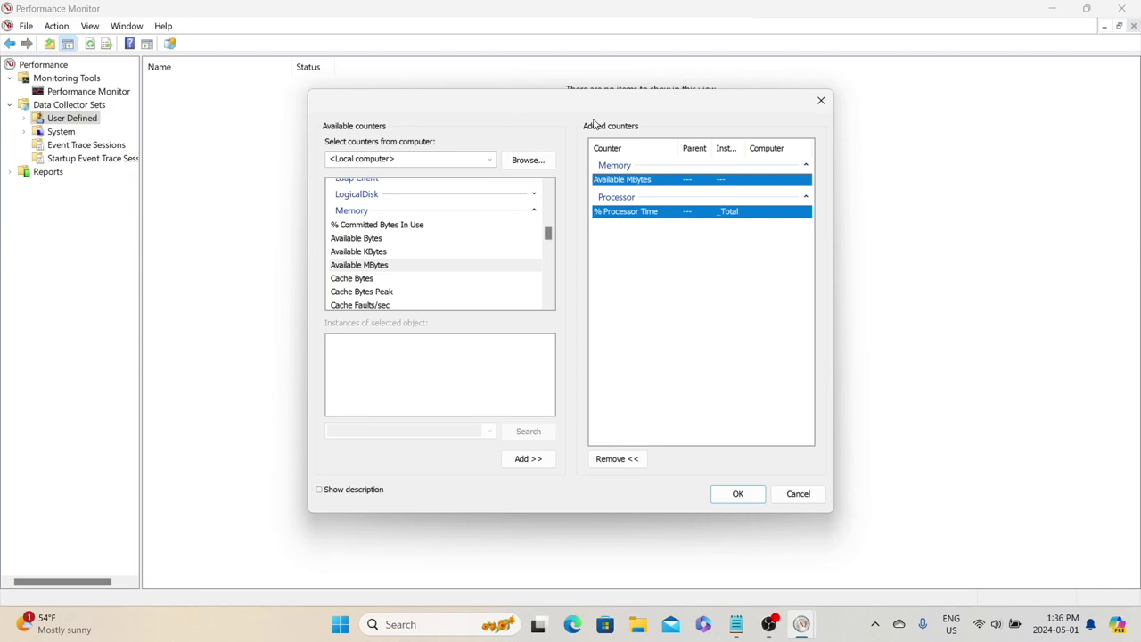
left_click(738, 493)
Set the sample interval to 1 second and continue to the data save location
left_click(452, 406)
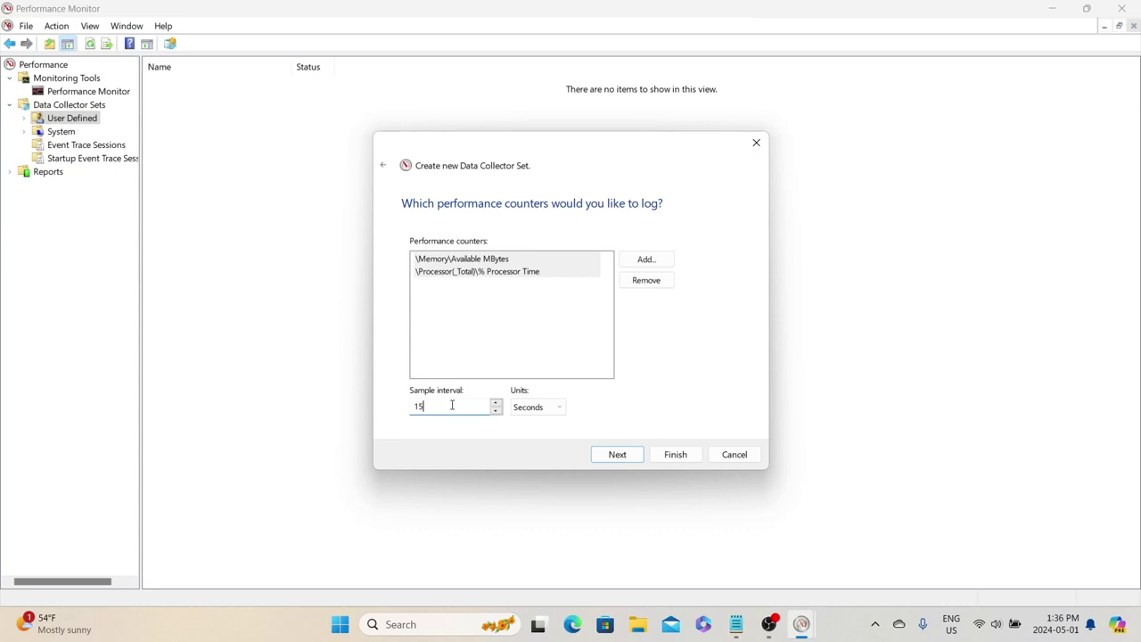
key("BackSpace")
left_click(549, 409)
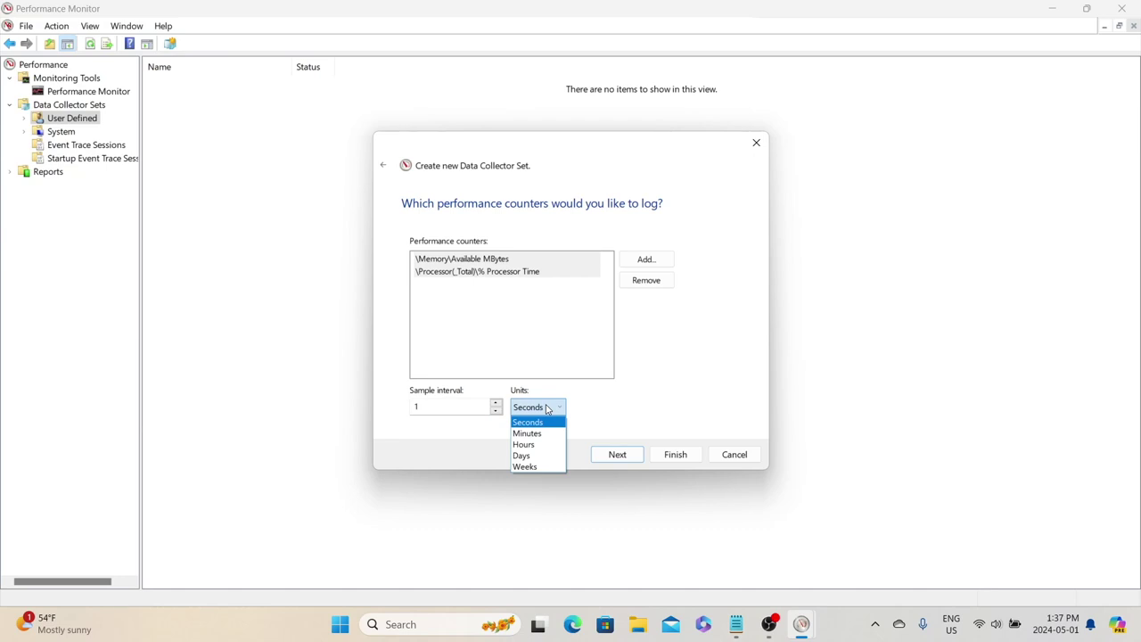
left_click(593, 395)
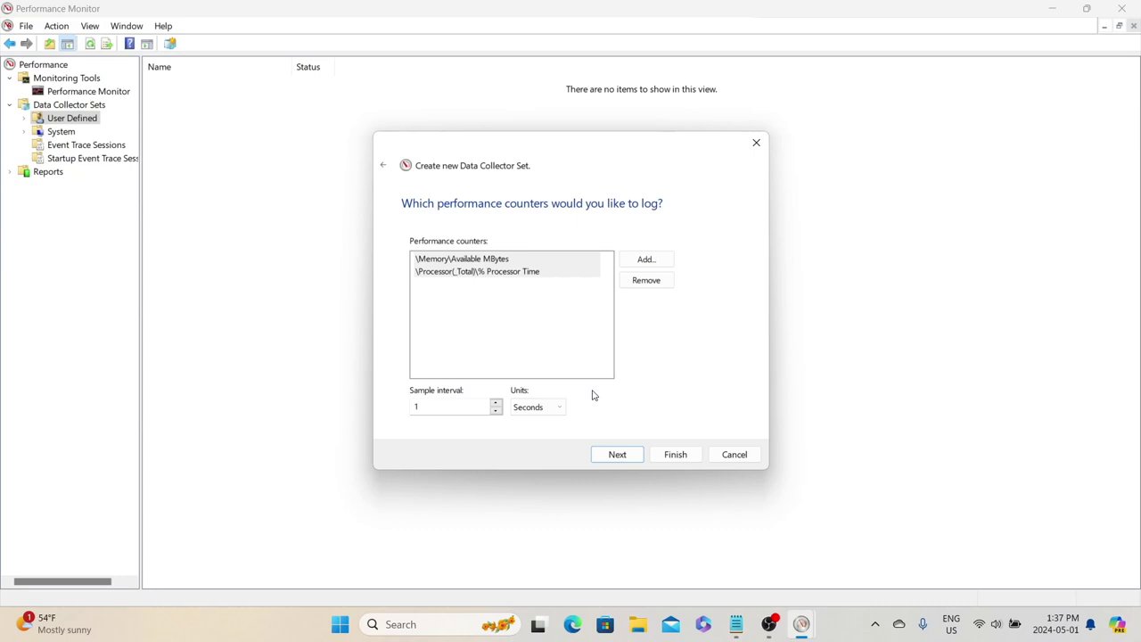
left_click(627, 458)
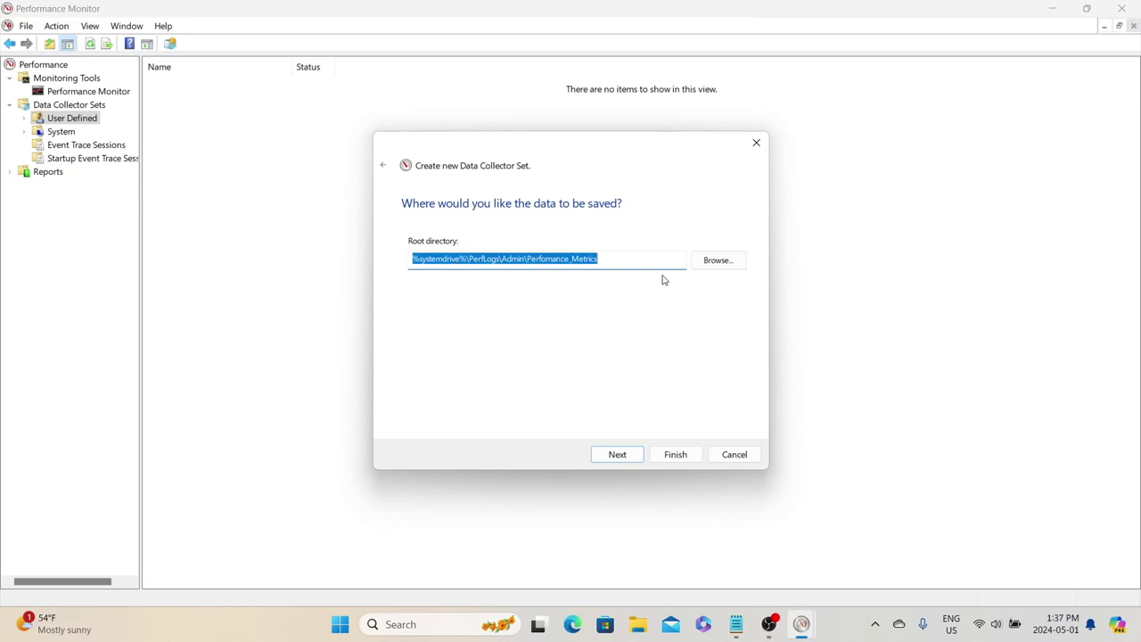
Set the Downloads folder as the root directory for the collected data and finish creating the set with the Save and close option
left_click(727, 261)
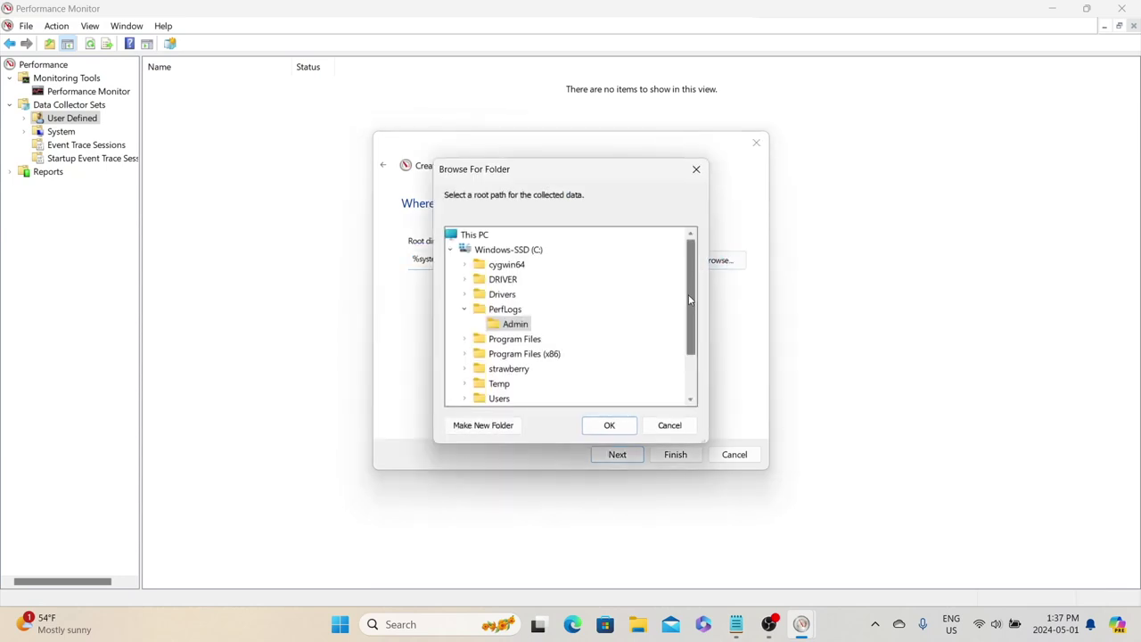
left_click_drag(692, 295, 672, 280)
scroll(566, 311, "down", 10)
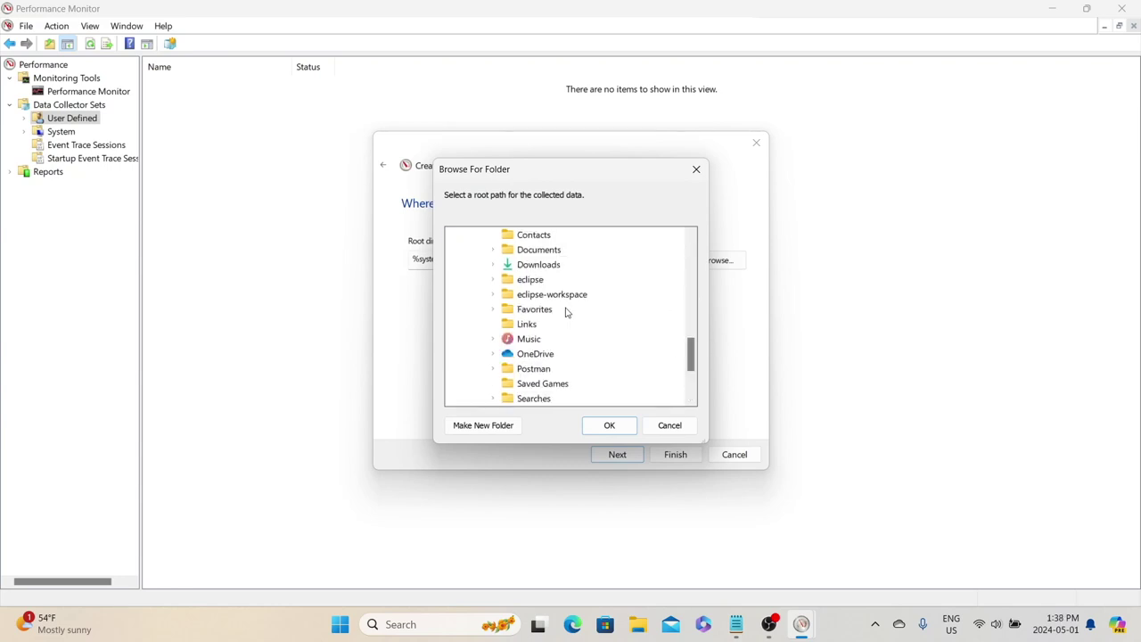
left_click(542, 265)
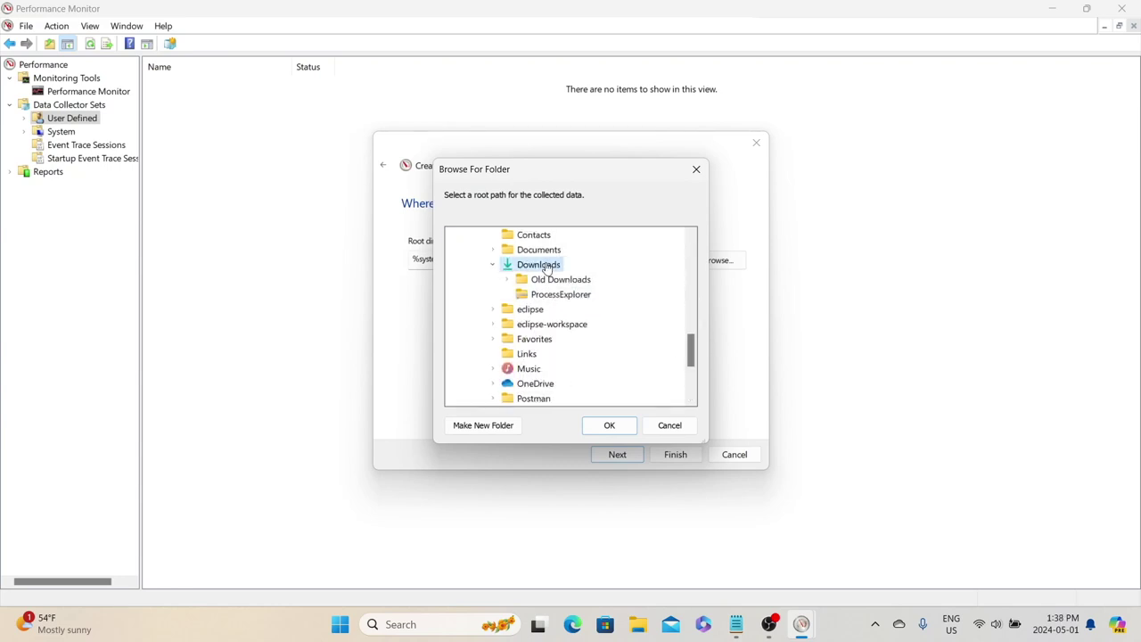
left_click(628, 425)
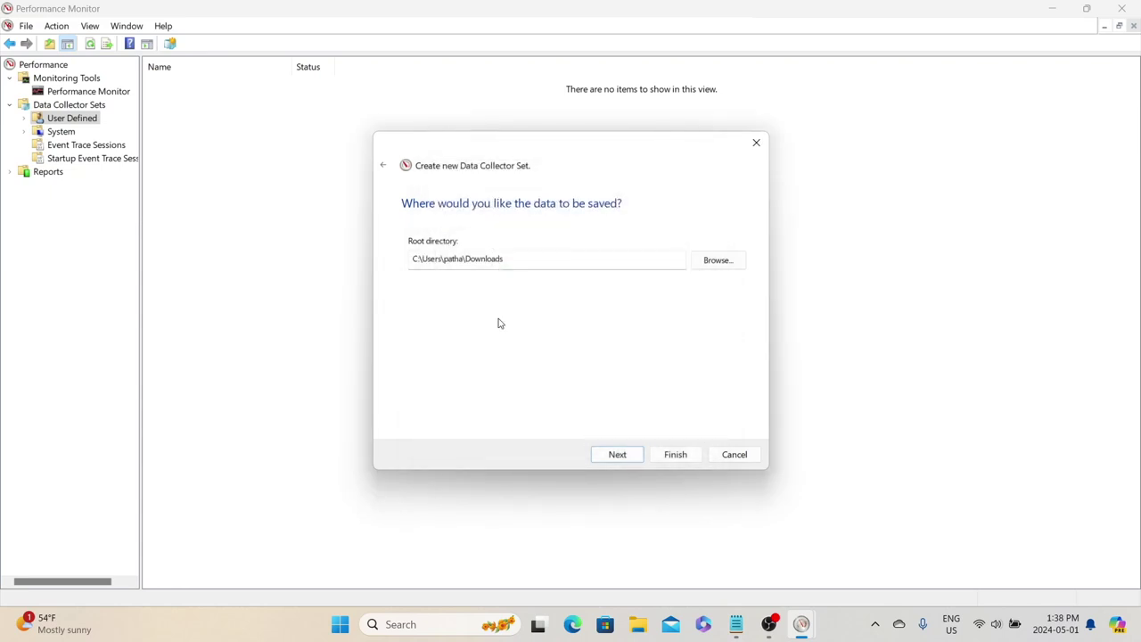
left_click(632, 457)
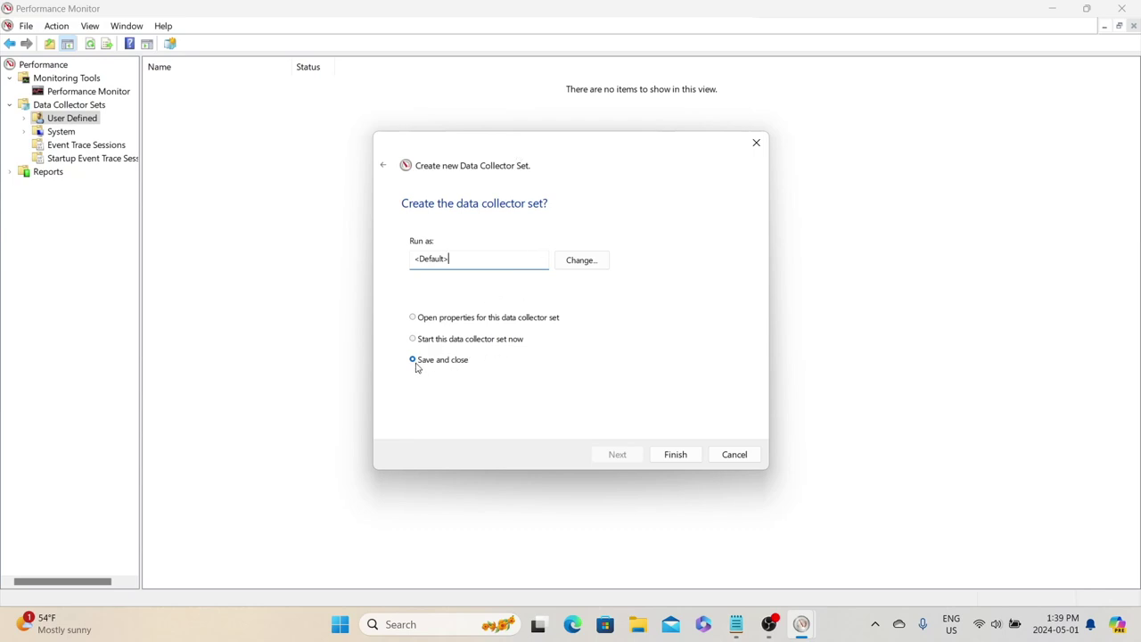
left_click(676, 454)
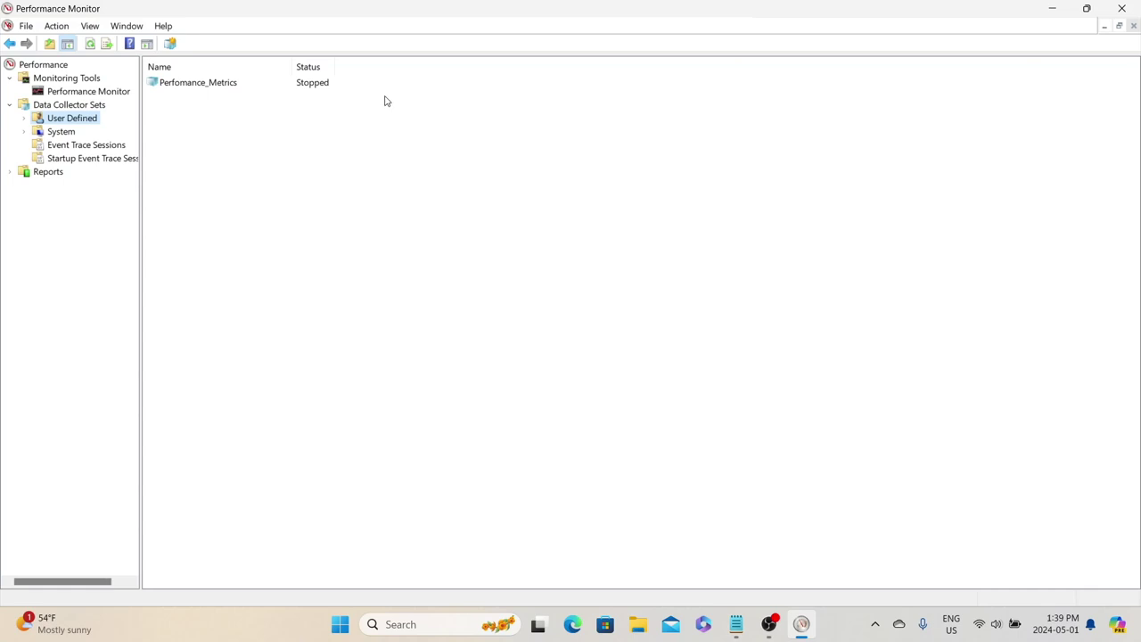
Open the properties of the Perfomance_Metrics set and examine its general, directory and security settings
right_click(184, 90)
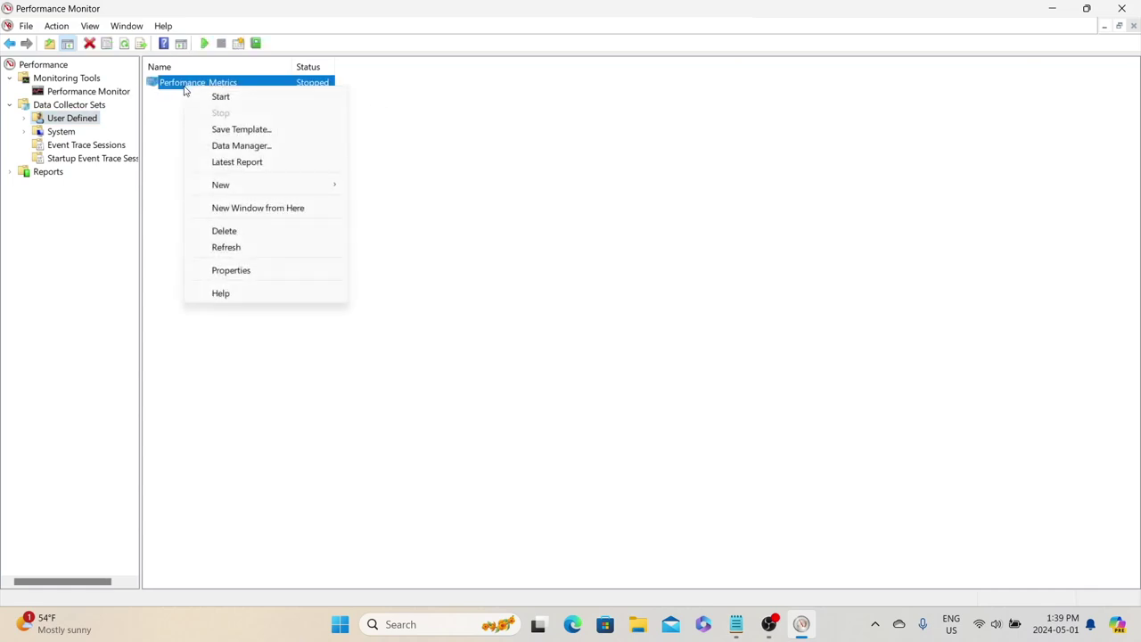
left_click(263, 270)
left_click_drag(474, 149, 310, 126)
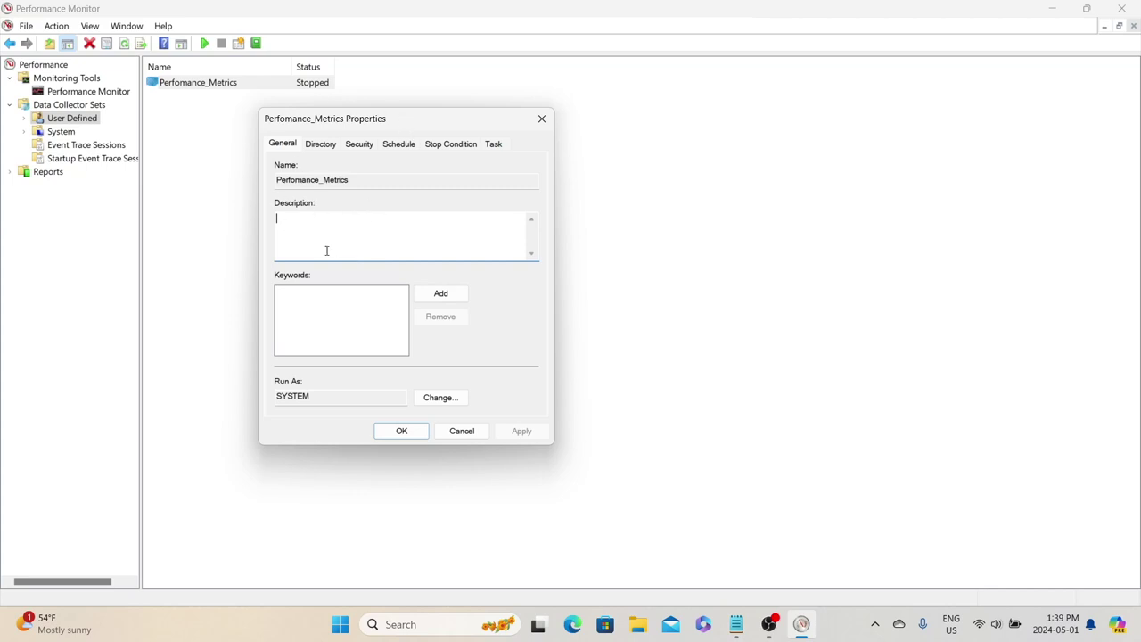
left_click(324, 145)
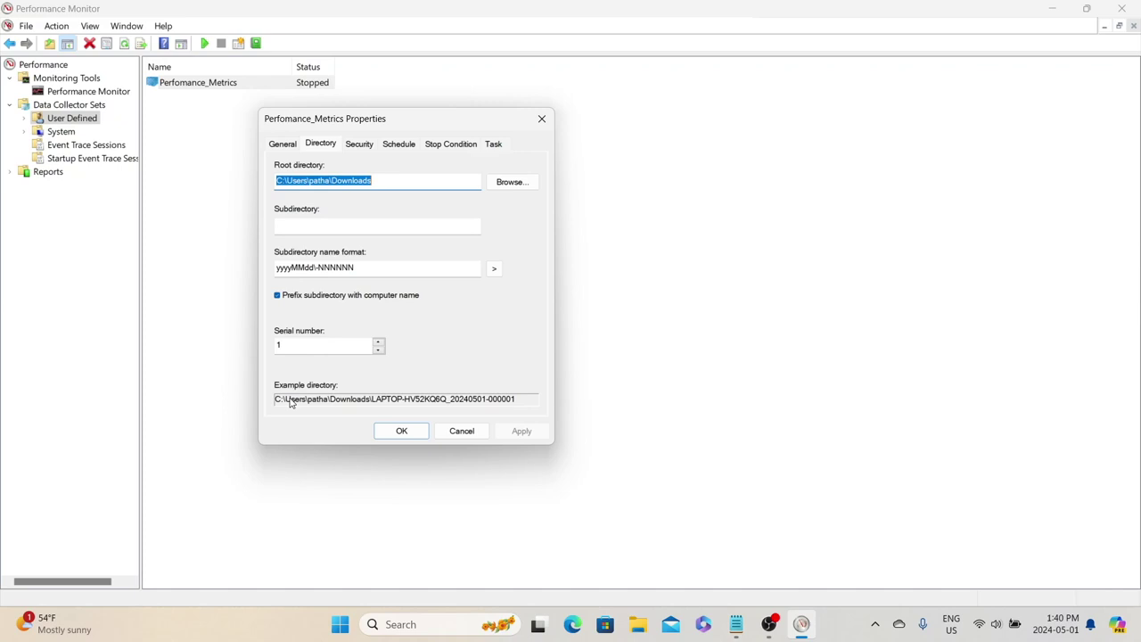
left_click(359, 144)
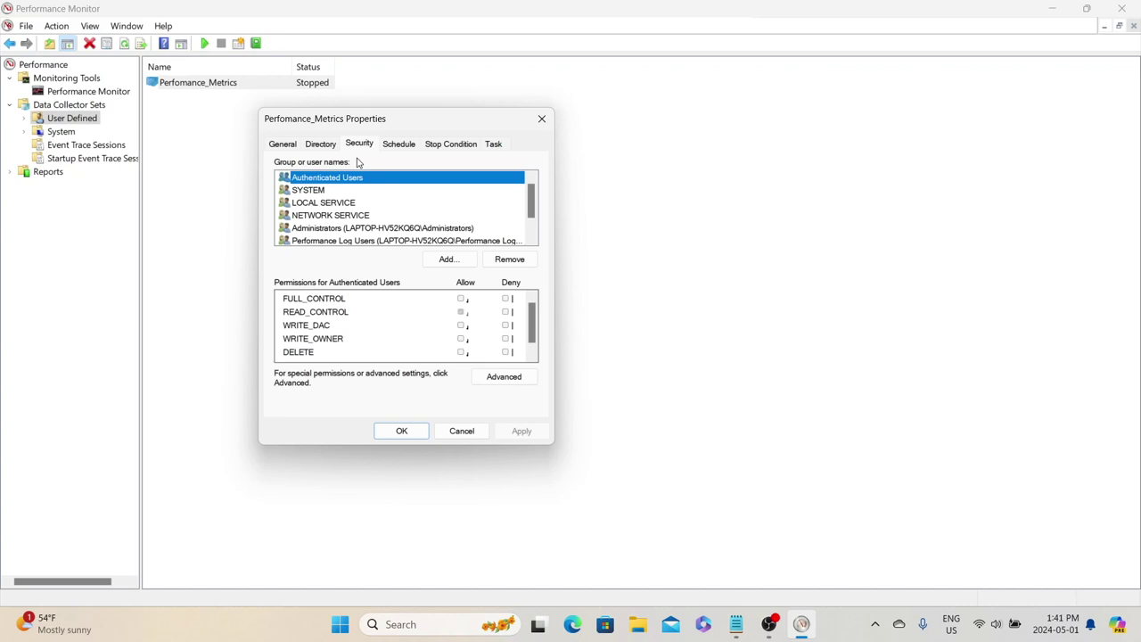
Examine the set's schedule options, including those for adding a schedule, plus its stop condition and task settings, and close the properties
left_click(402, 145)
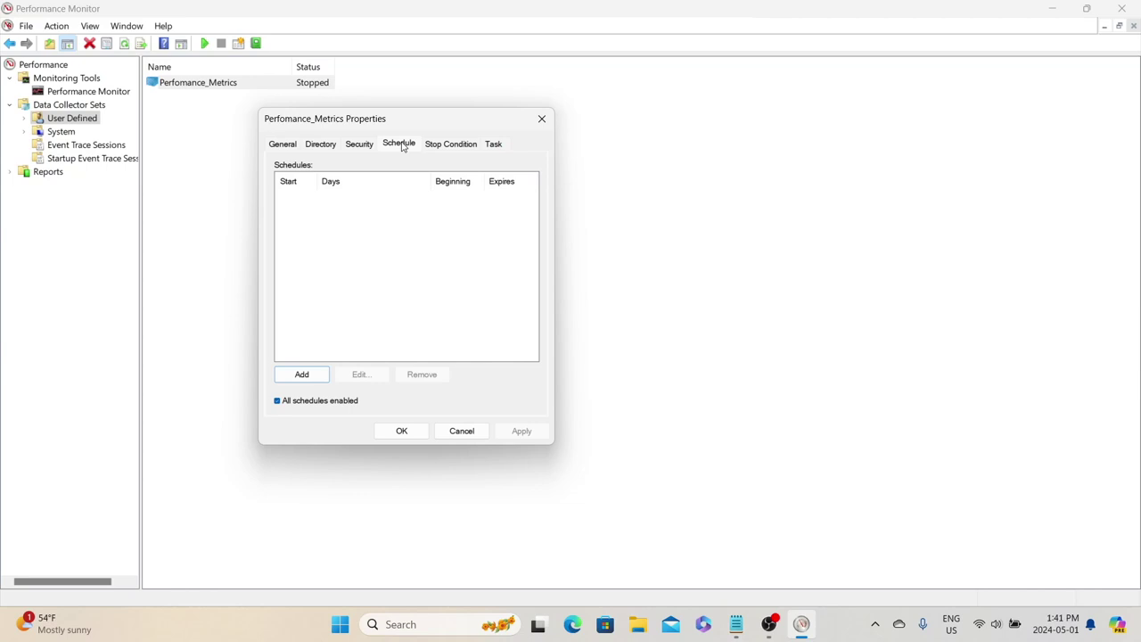
left_click(302, 380)
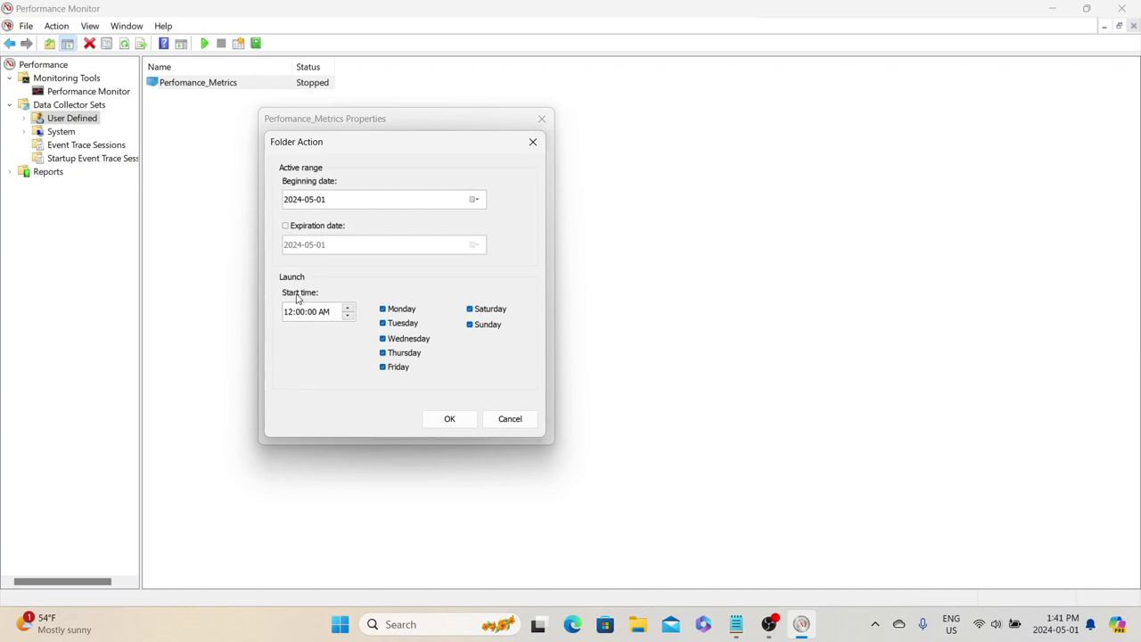
key("Escape")
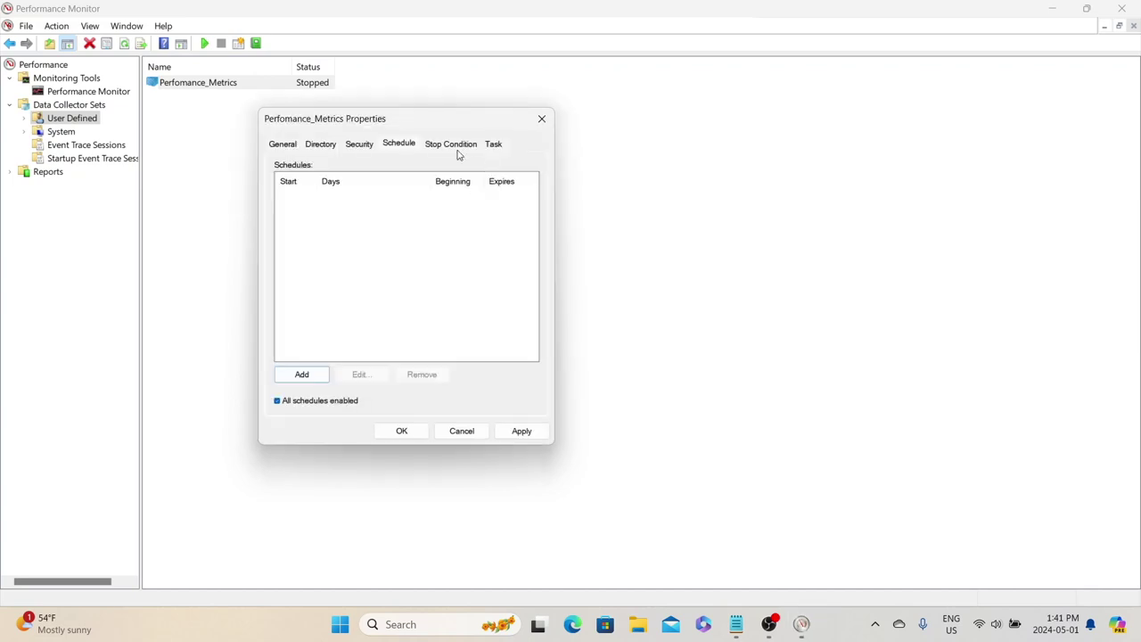
left_click(438, 150)
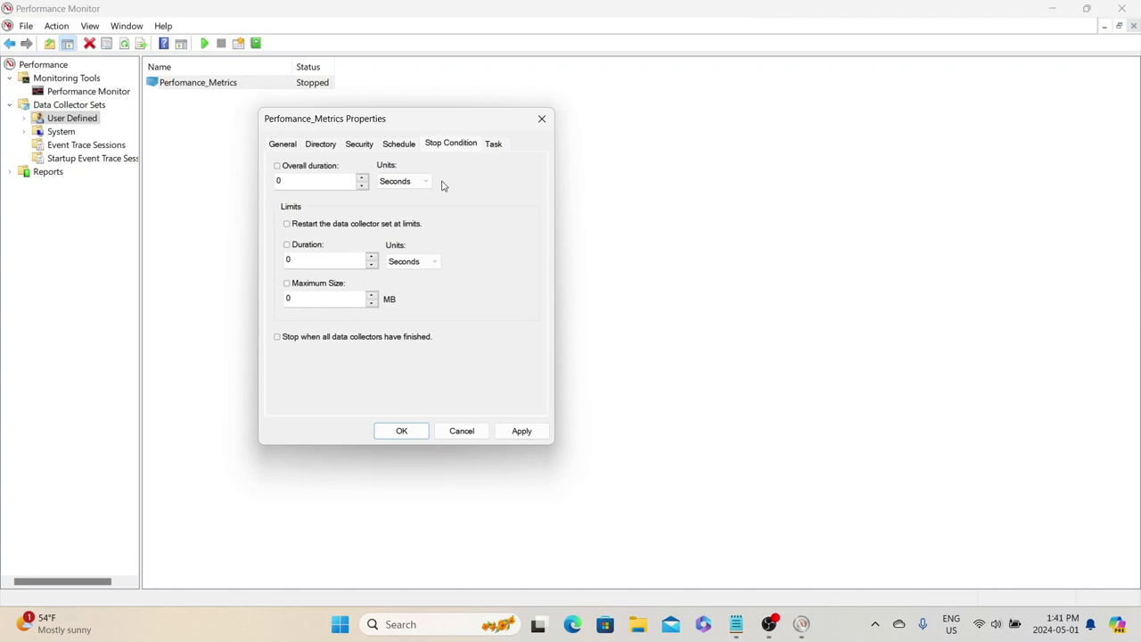
key("ctrl+Tab")
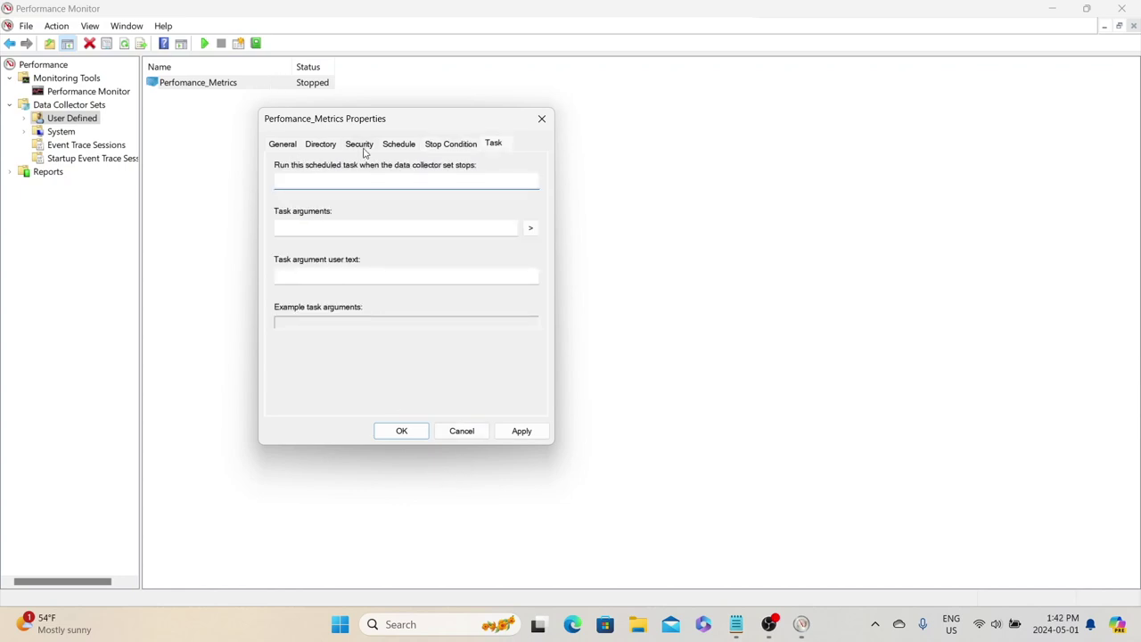
left_click(406, 145)
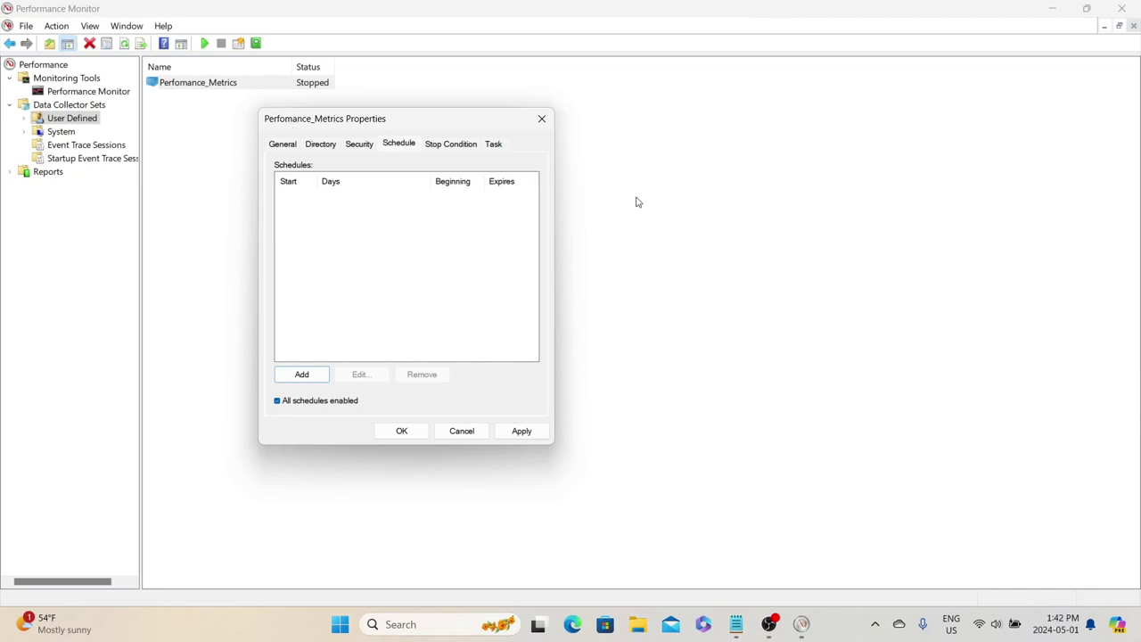
left_click(401, 431)
Change the log format of DataCollector01 in the Perfomance_Metrics set to Comma Separated and confirm its properties
double_click(198, 82)
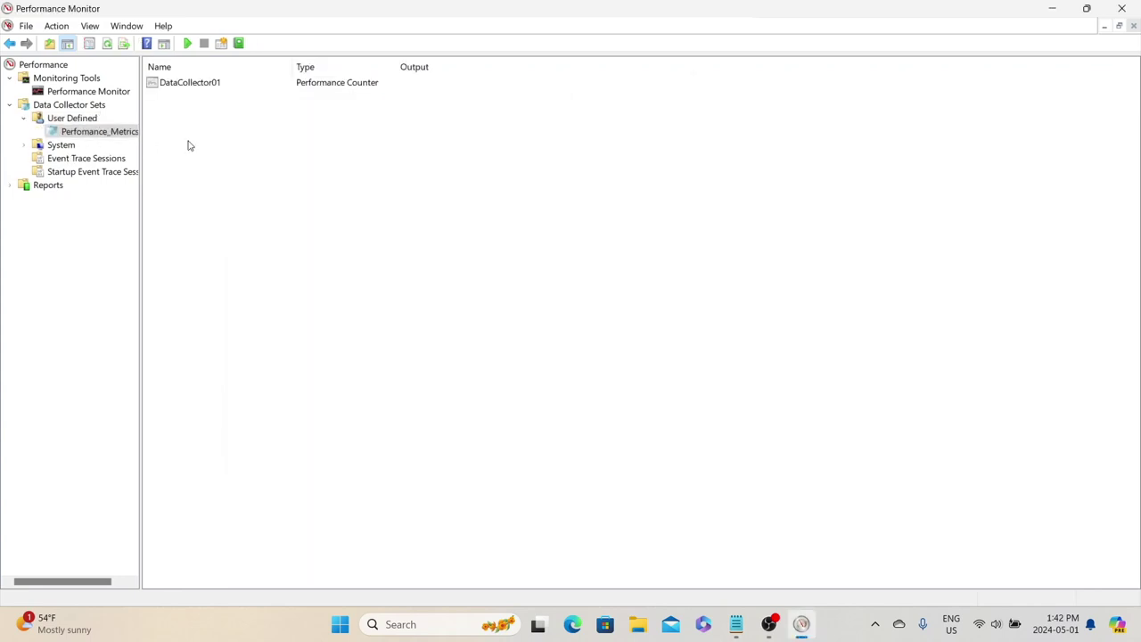
left_click(179, 87)
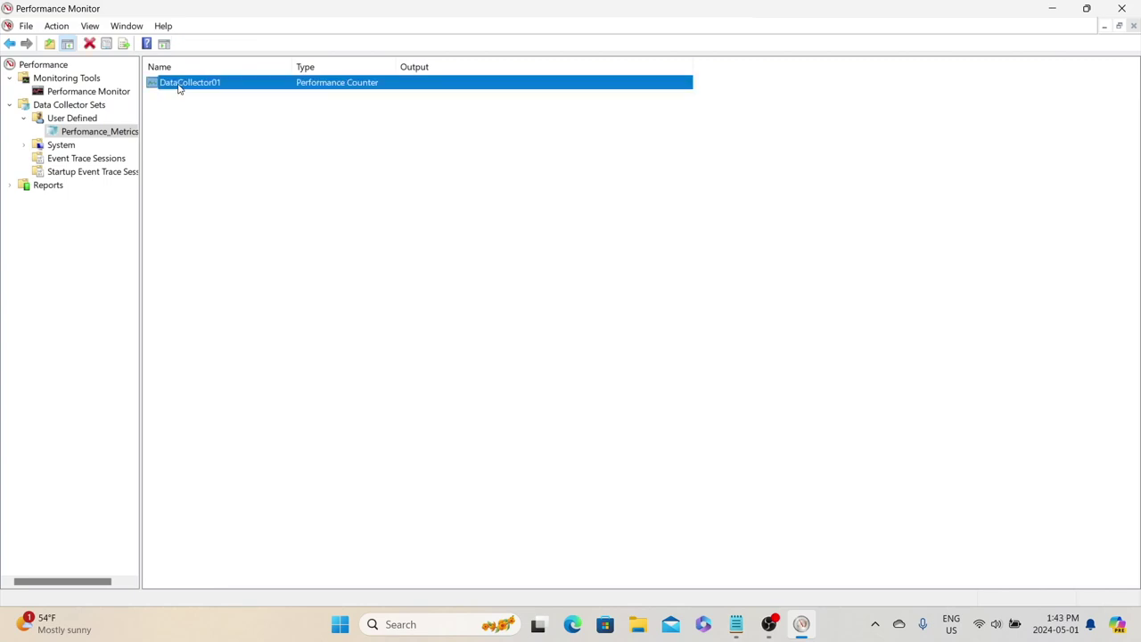
right_click(179, 86)
left_click(257, 124)
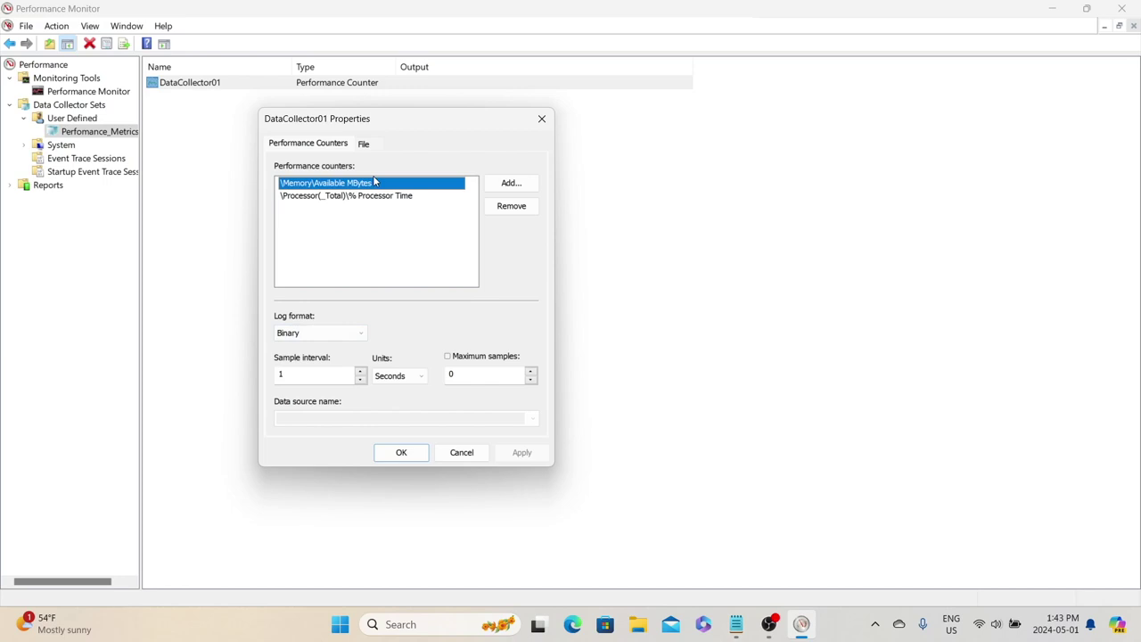
left_click(314, 335)
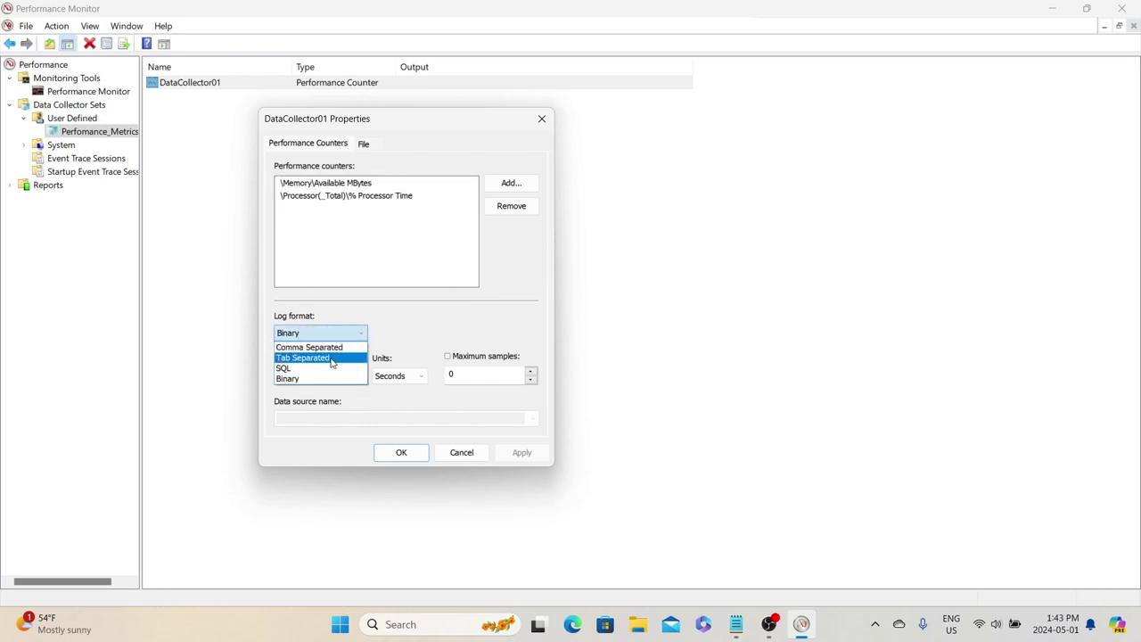
left_click(309, 347)
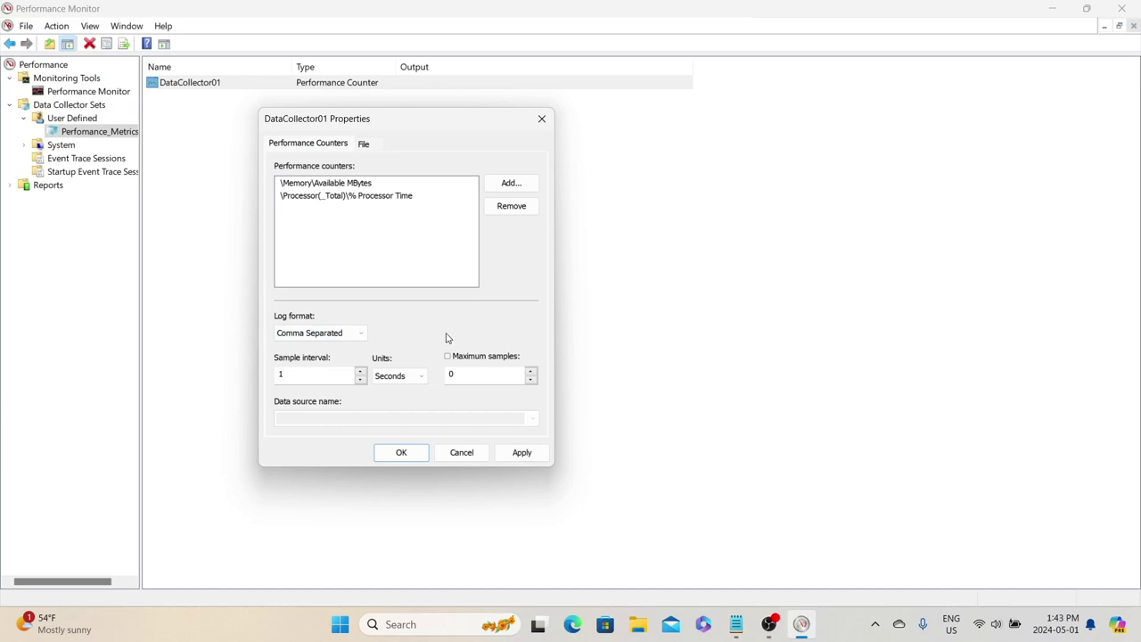
left_click(540, 457)
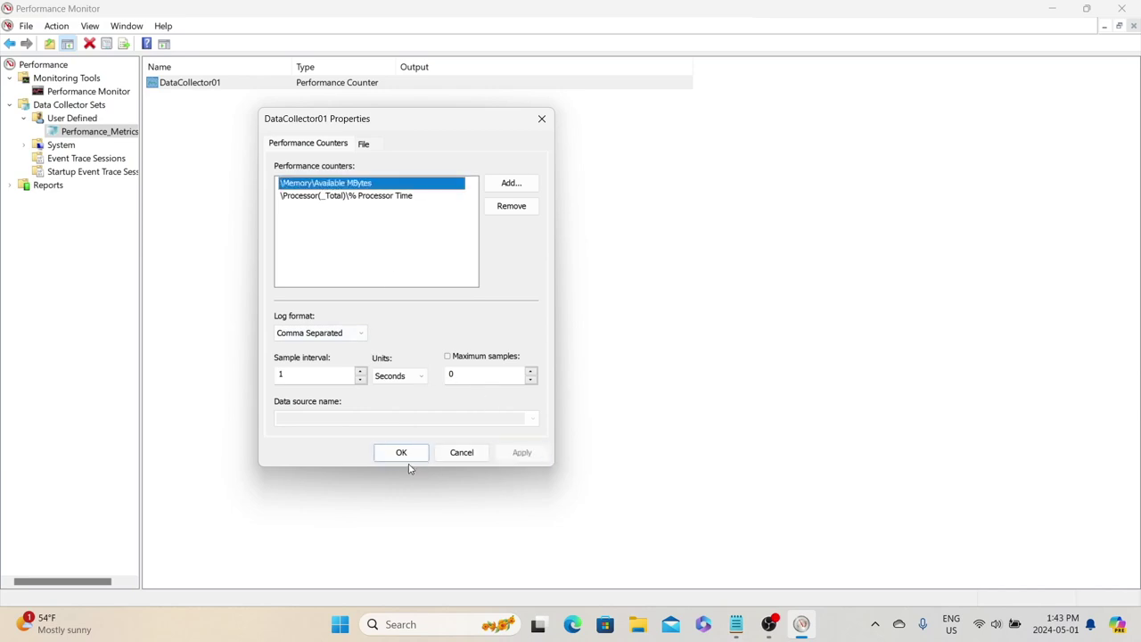
left_click(400, 455)
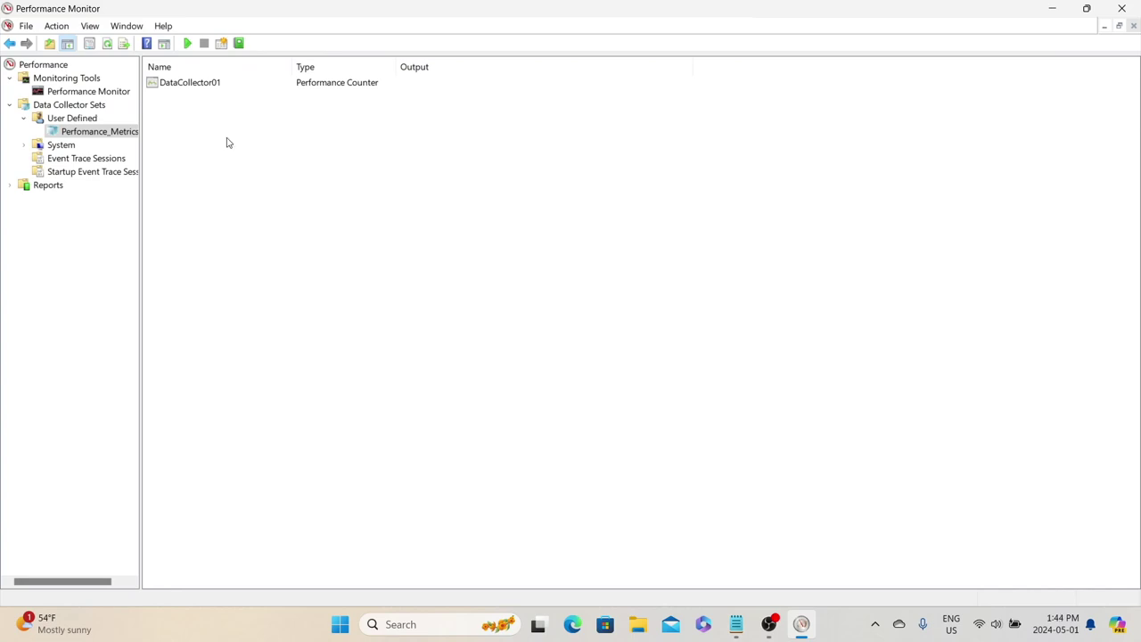
Start the Perfomance_Metrics data collector set, let it log samples for a while, and stop it
right_click(98, 133)
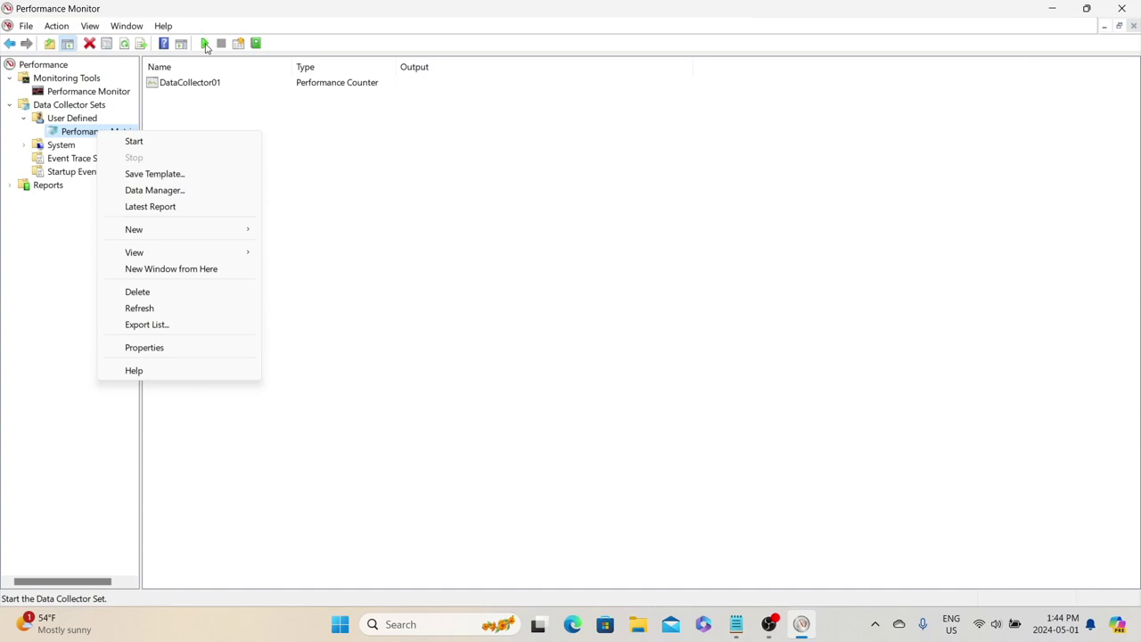
left_click(69, 134)
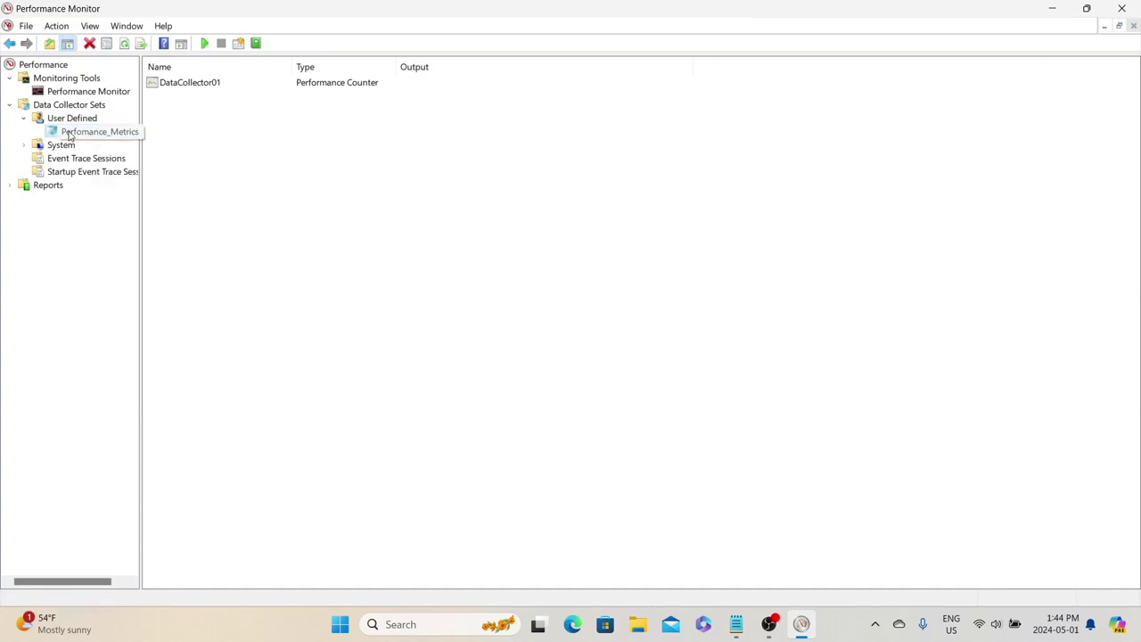
right_click(73, 134)
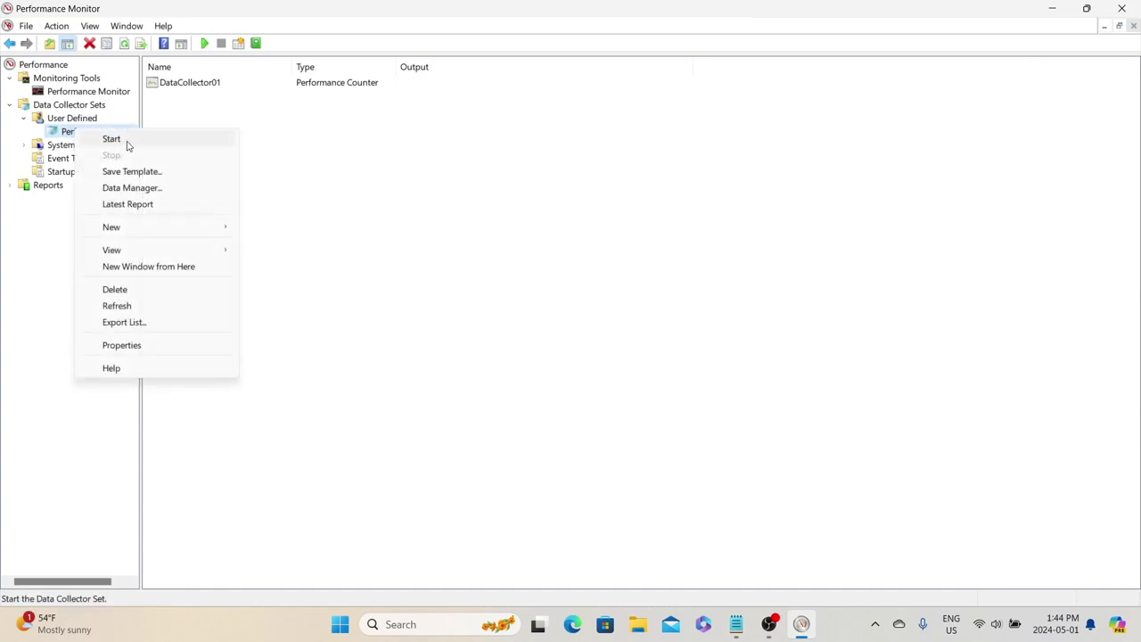
left_click(128, 143)
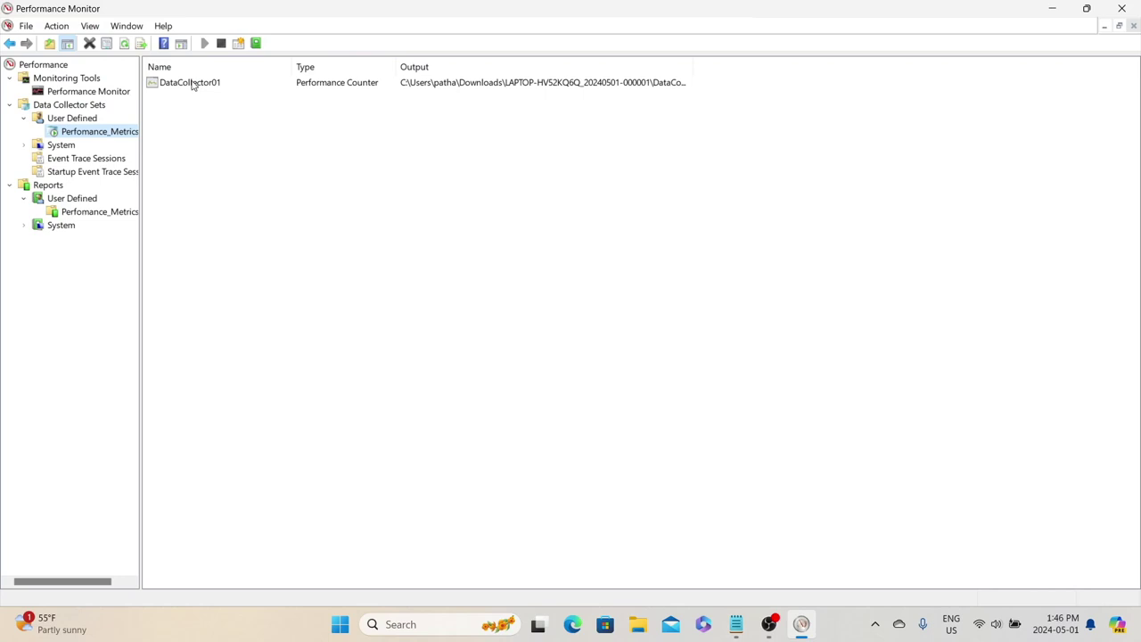
right_click(84, 134)
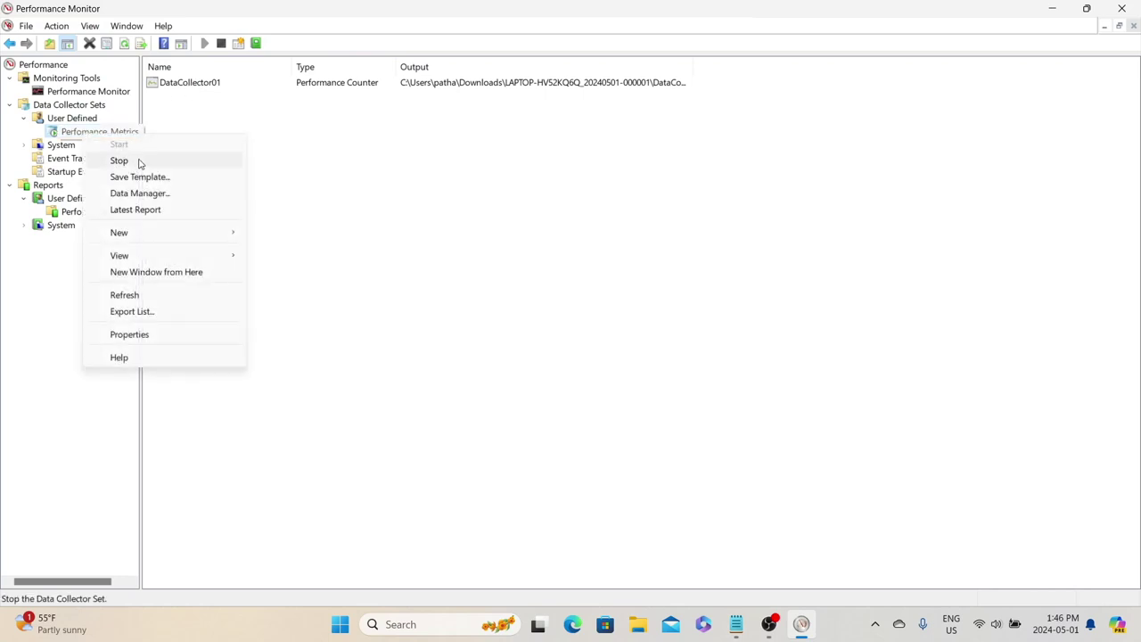
left_click(139, 162)
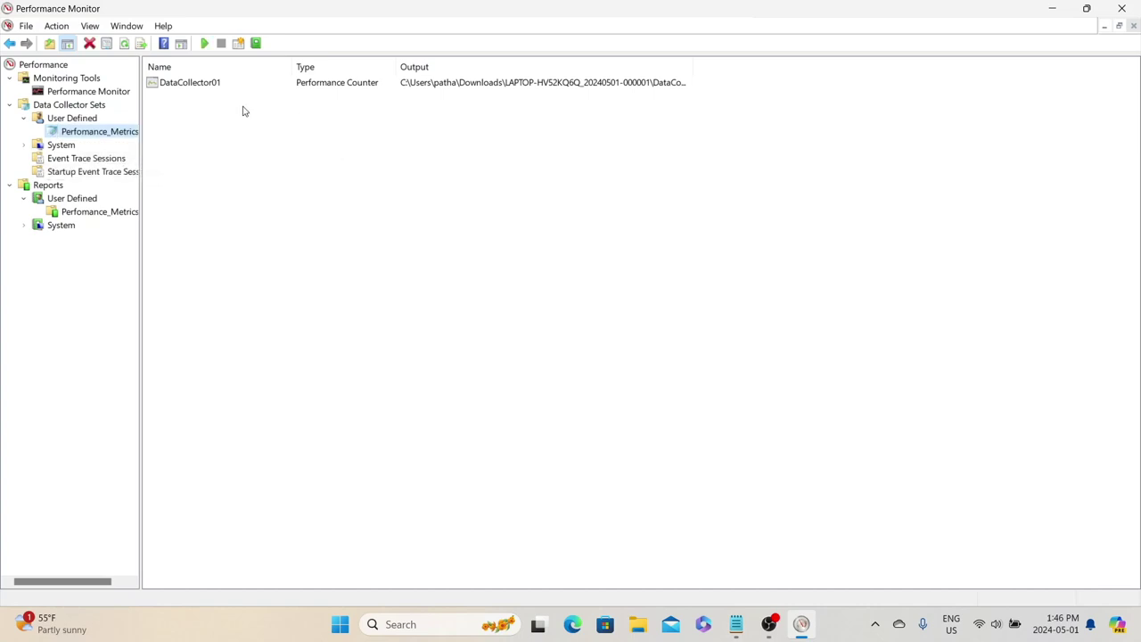
Open the logged DataCollector01 file in Excel and fit the widths of columns B and C to their contents
left_click(401, 85)
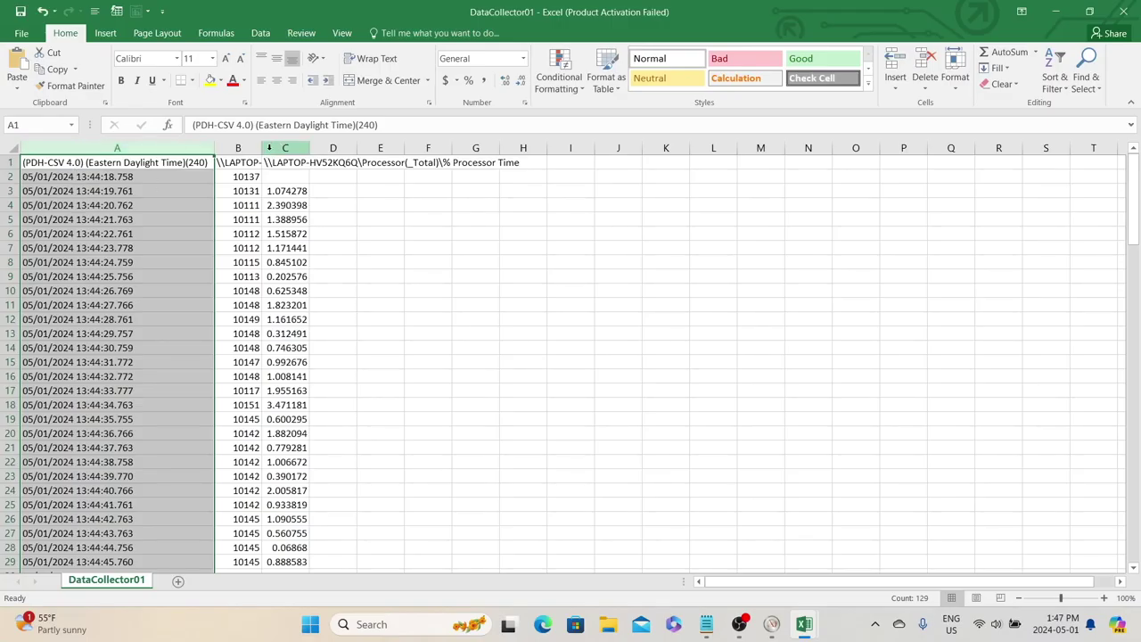
double_click(262, 147)
left_click_drag(326, 162, 369, 560)
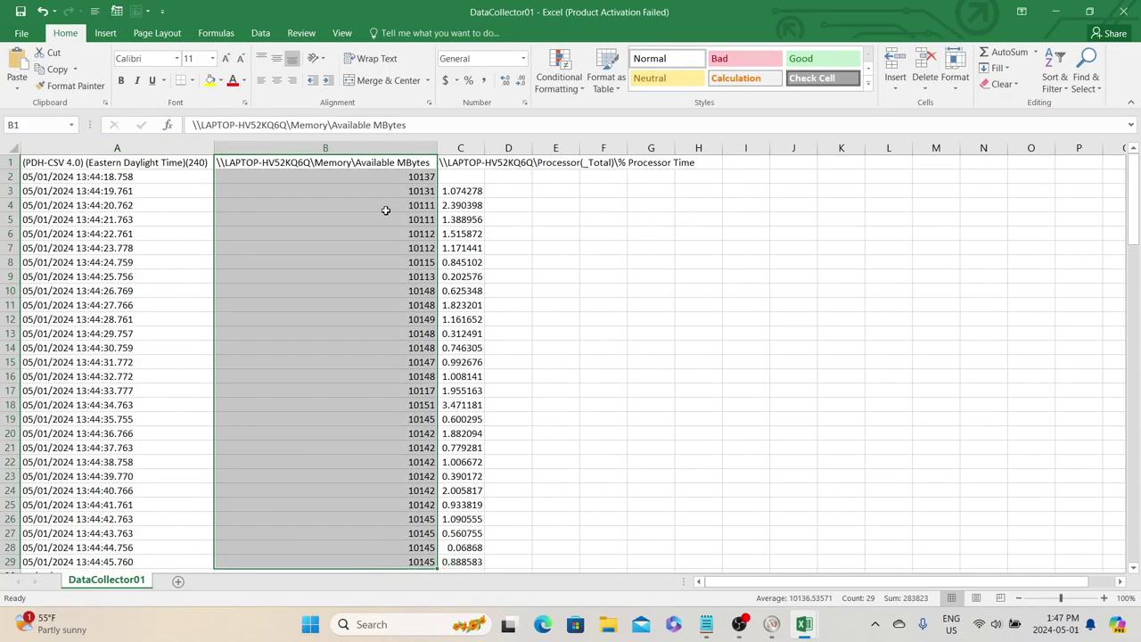
double_click(484, 147)
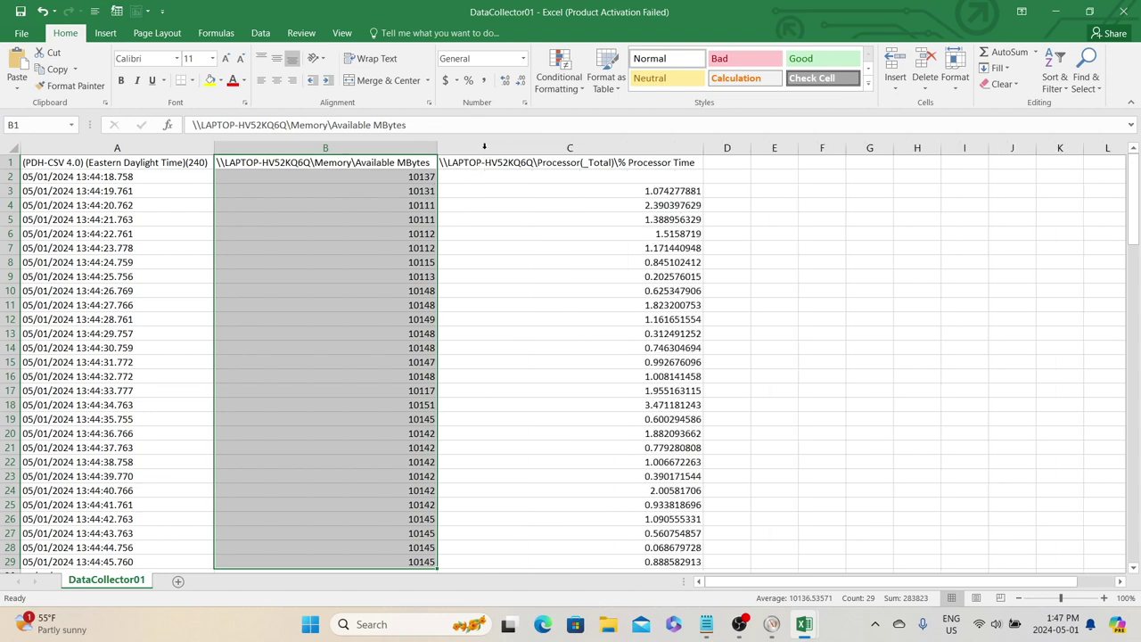
left_click(621, 189)
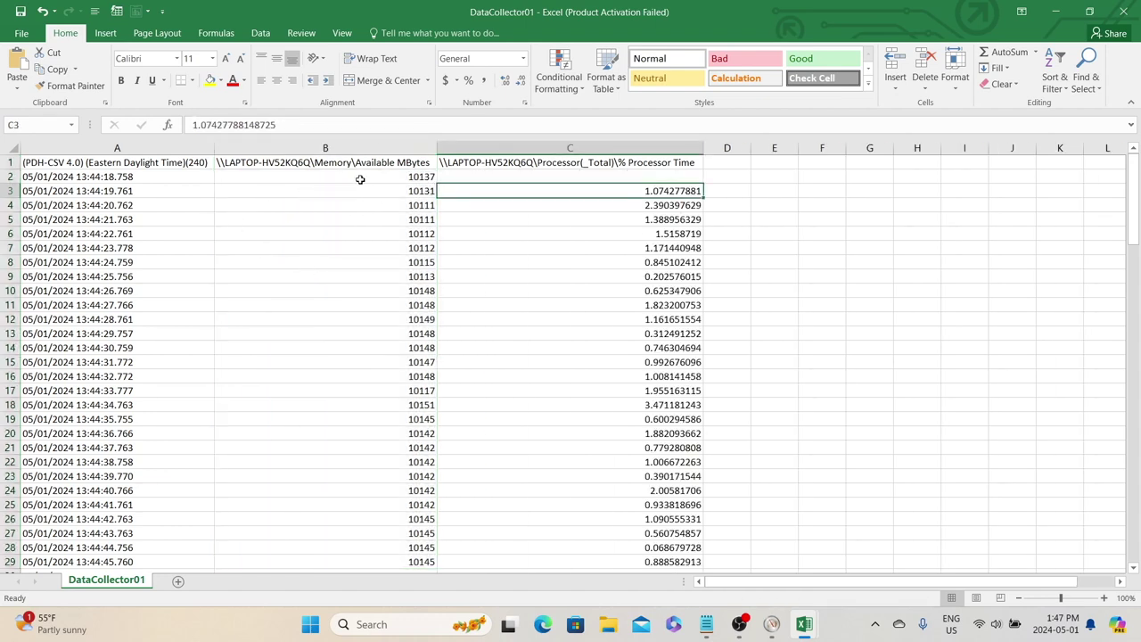
Create a copy of the DataCollector01 worksheet in the same workbook
right_click(113, 582)
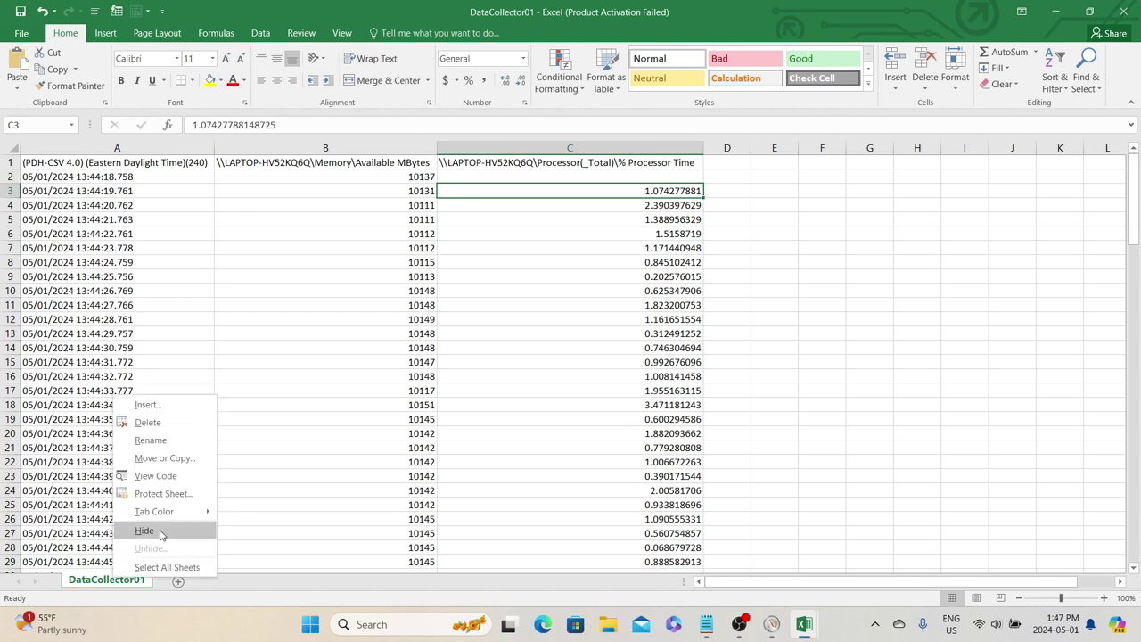
left_click(158, 440)
left_click(75, 517)
key("Return")
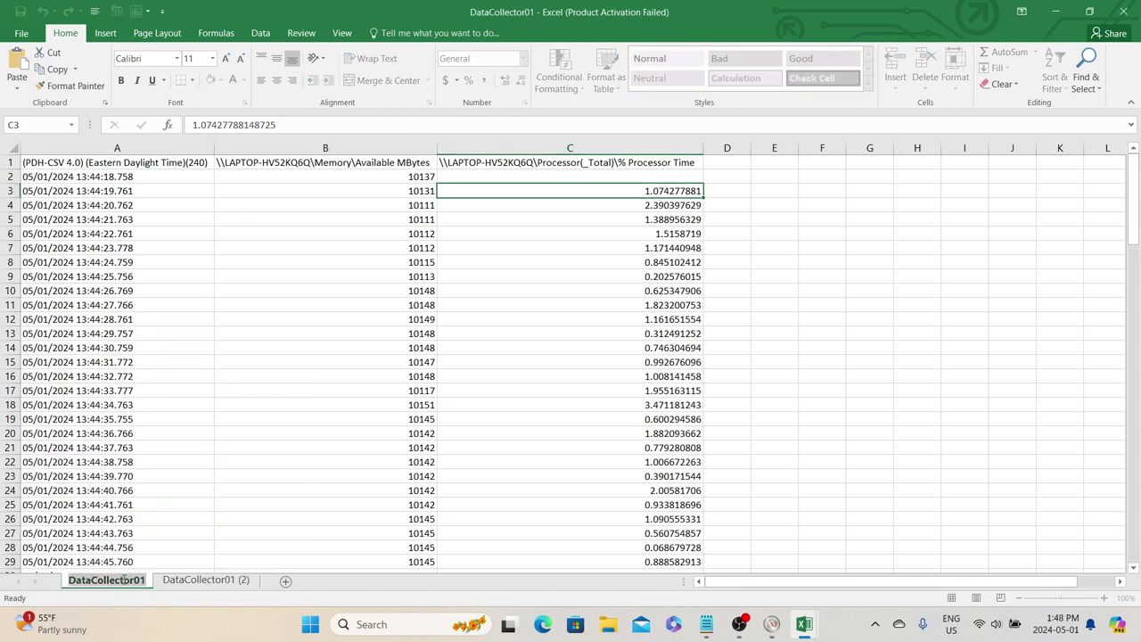
Rename the DataCollector01 worksheet as Memory and its copy as CPU
type("Memory")
key("Return")
key("ctrl+Page_Down")
type("CPU")
key("Return")
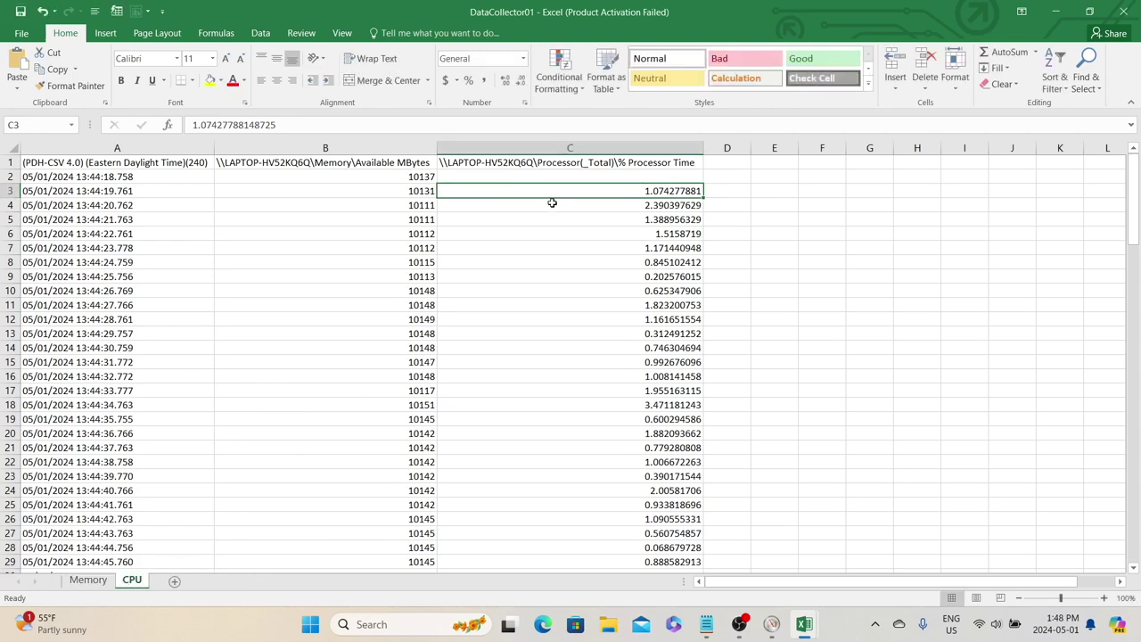
Delete the Memory Available MBytes column from the CPU worksheet
left_click(390, 141)
key("ctrl+minus")
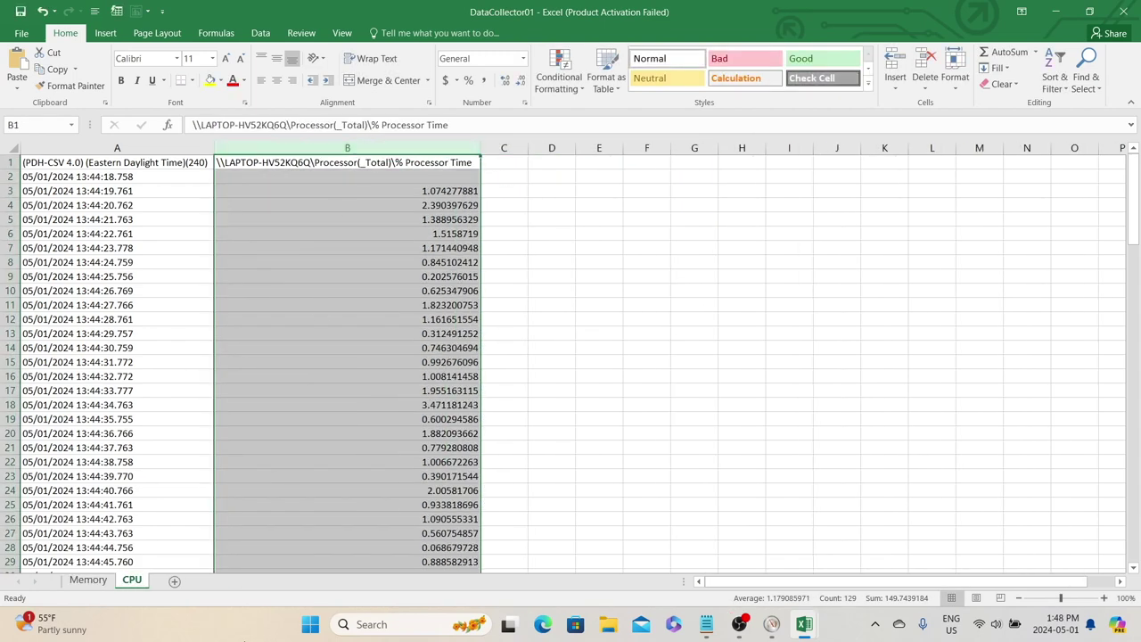
left_click(375, 267)
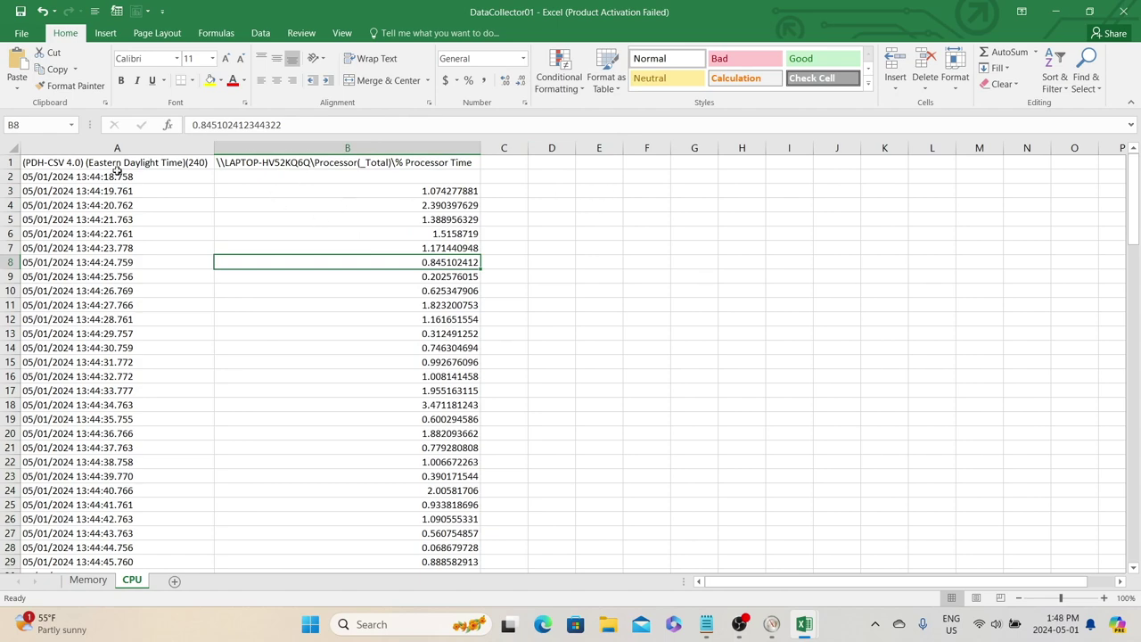
Insert a 2-D line chart of the CPU worksheet's timestamps and % Processor Time values, making it taller and moving it beside the data
left_click_drag(89, 163, 418, 323)
key("ctrl+shift+Down")
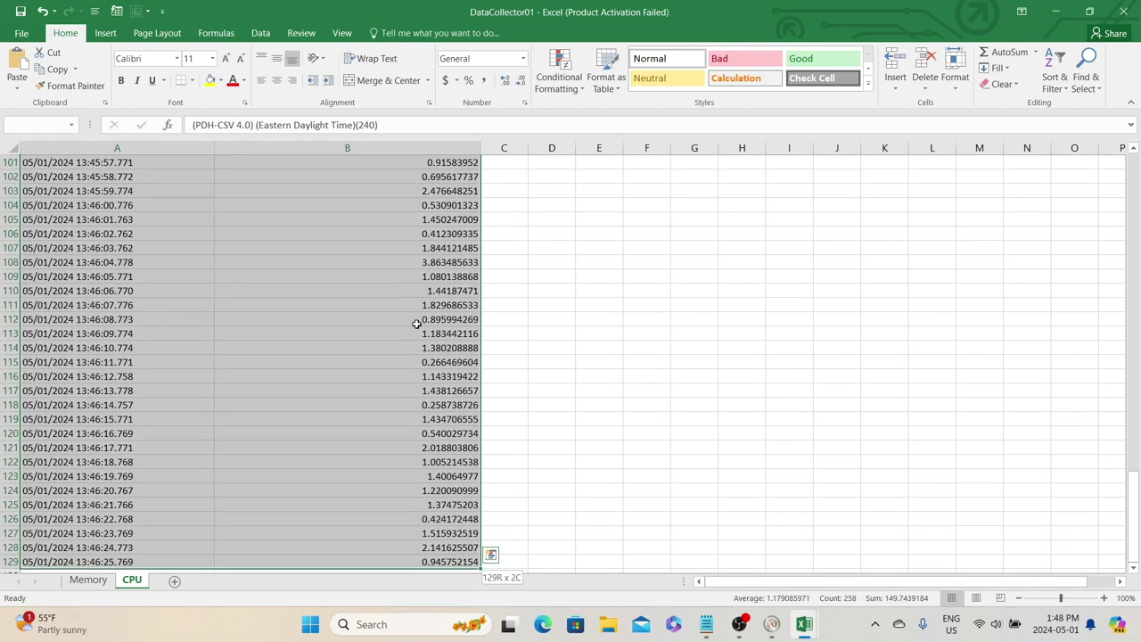
left_click(105, 33)
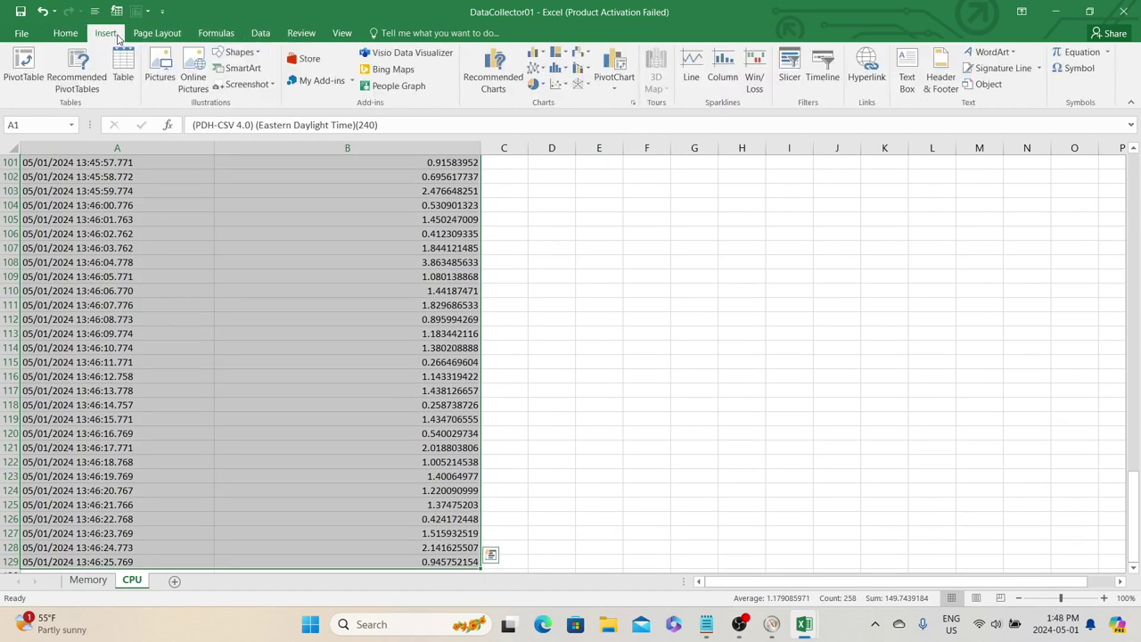
left_click(535, 68)
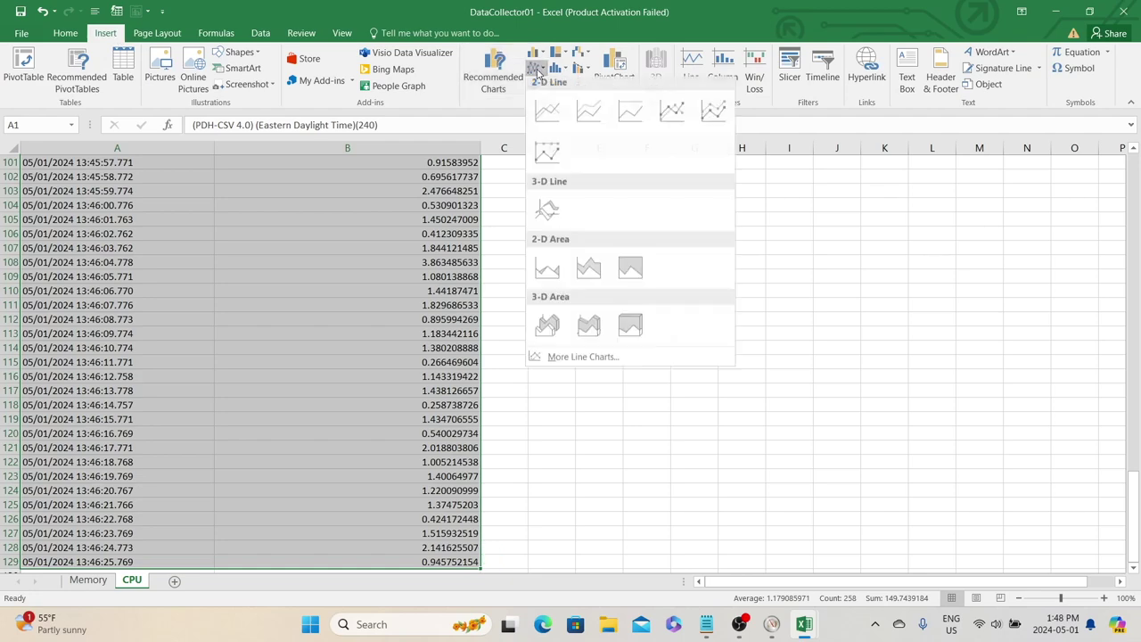
left_click(545, 129)
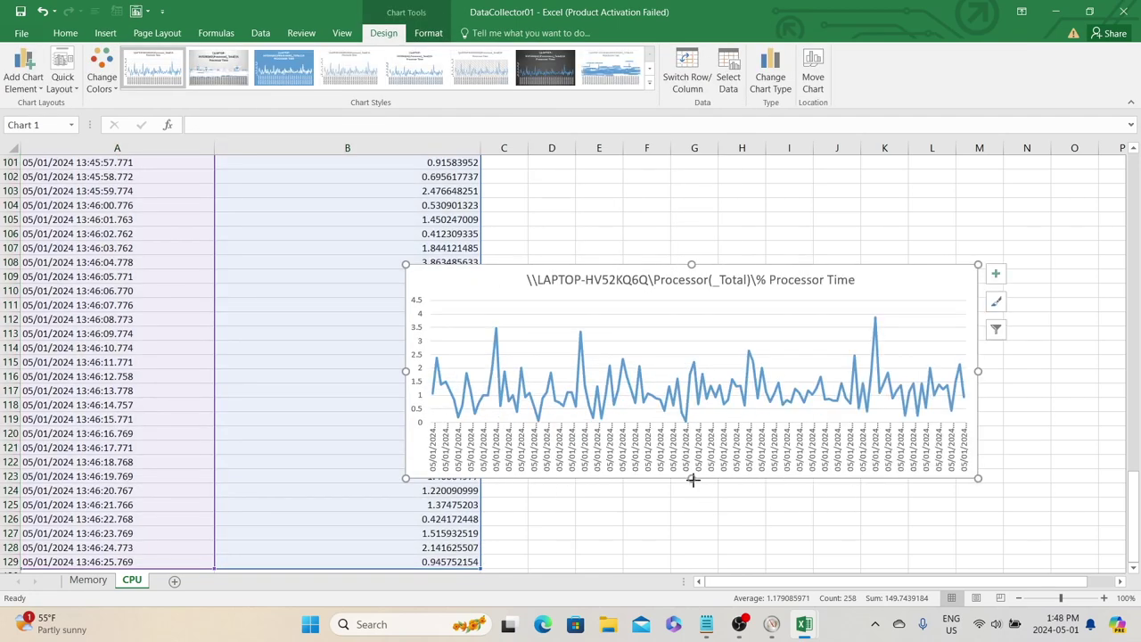
left_click_drag(691, 478, 691, 568)
left_click_drag(883, 236, 932, 159)
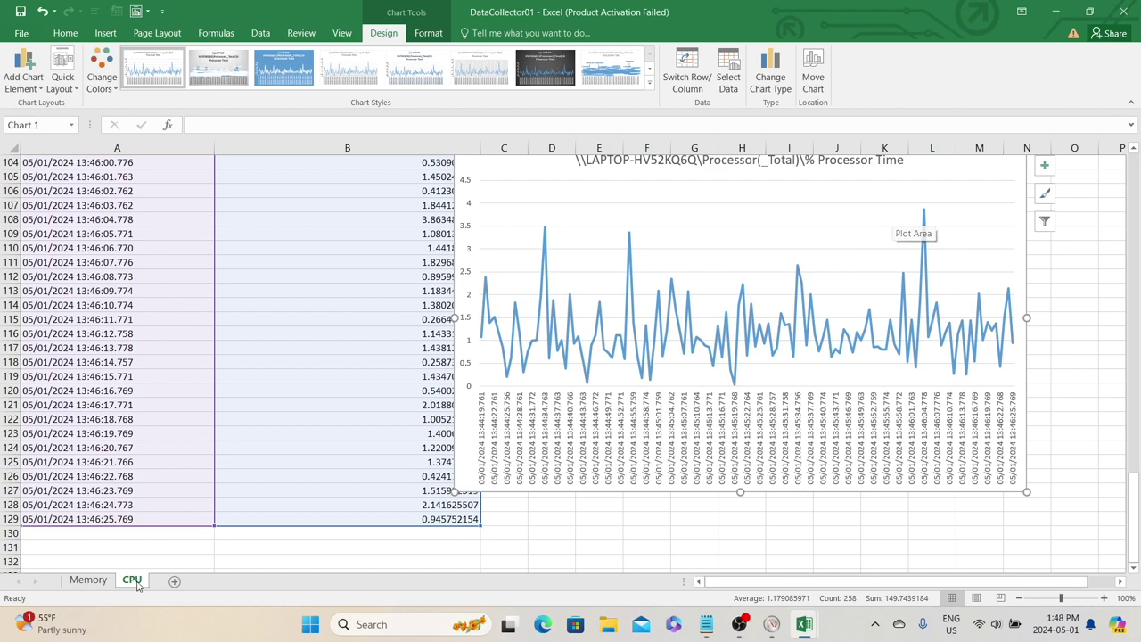
View the data on the Memory worksheet and switch to Performance Monitor
left_click(93, 581)
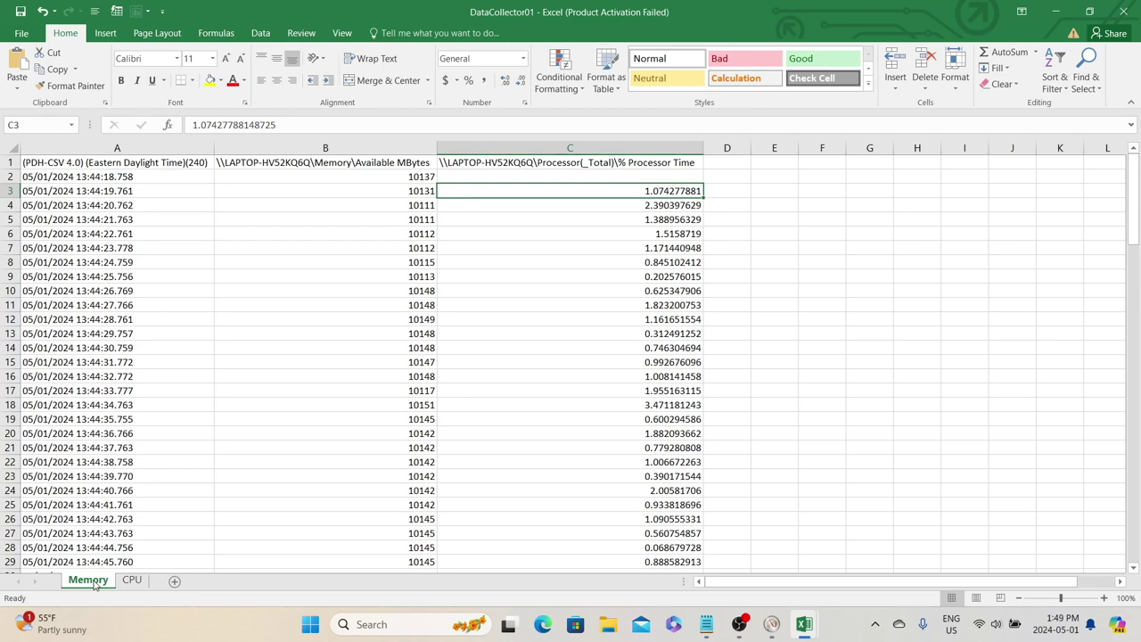
left_click(772, 625)
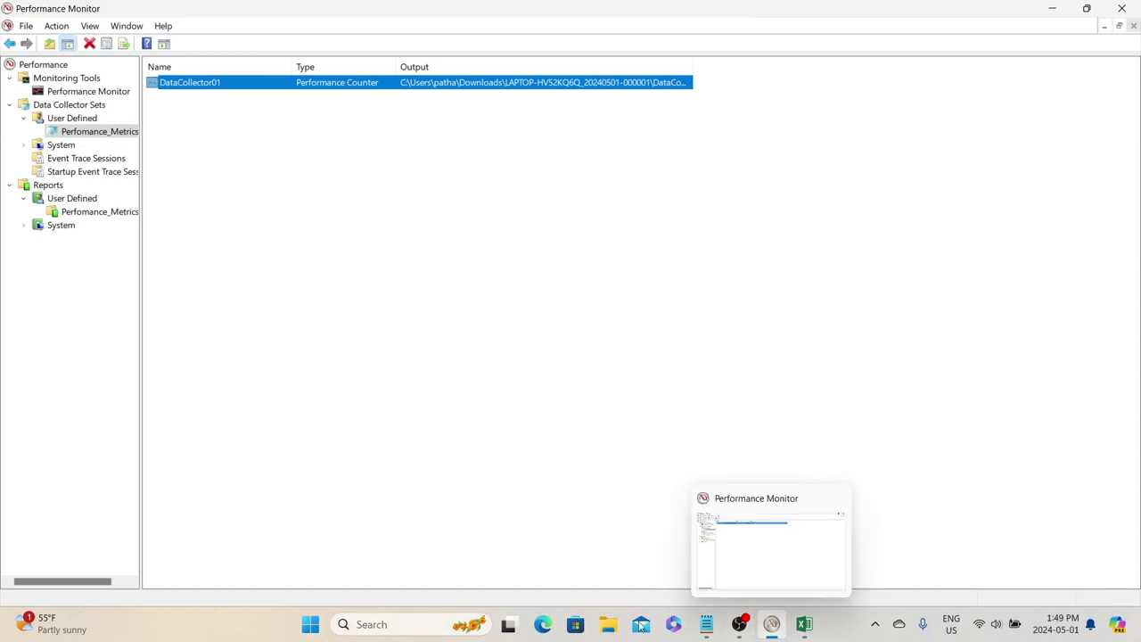
Open Google Chrome, search for "process explore for windows" and view the Process Explorer page on Microsoft Learn
left_click(397, 624)
type("goo")
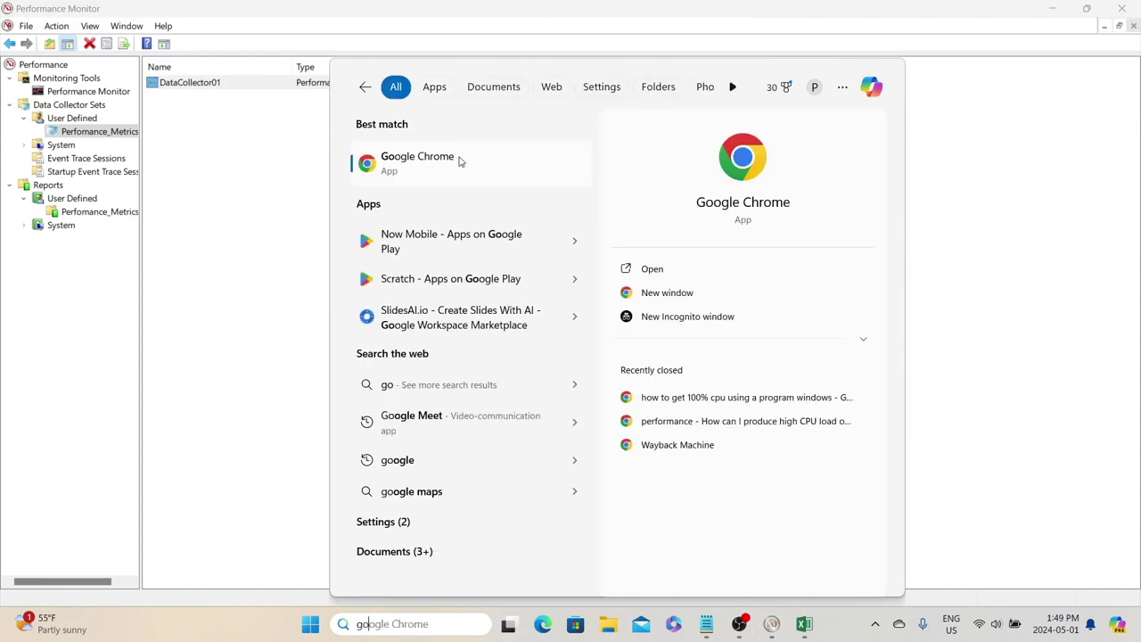
left_click(461, 161)
type("process")
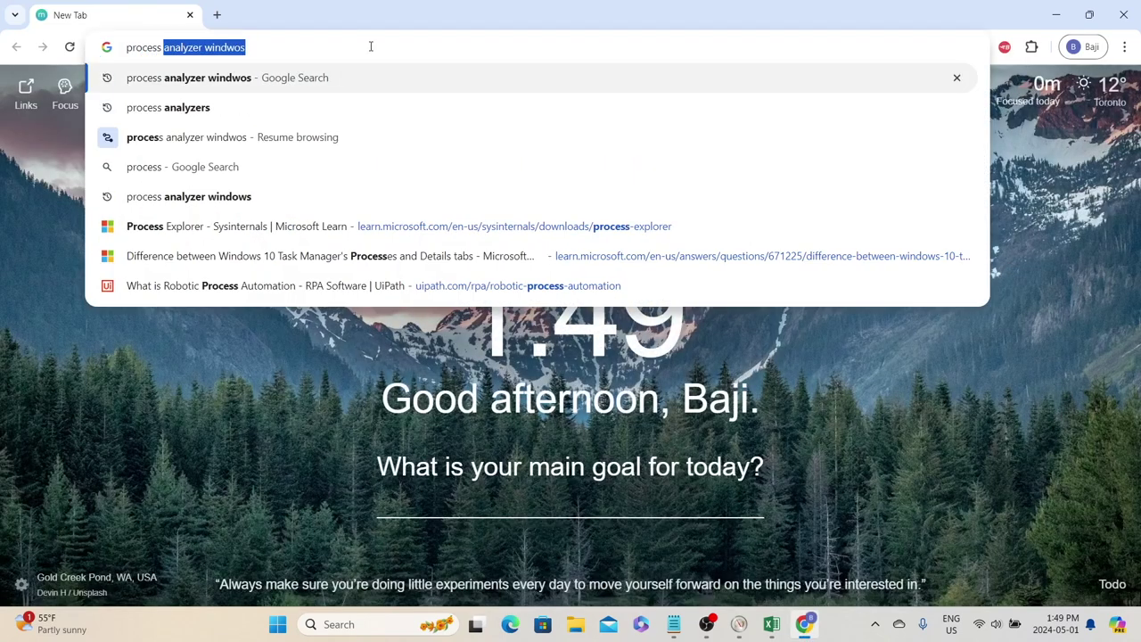
type(" explore for windows")
key("Return")
left_click(312, 288)
scroll(535, 332, "down", 3)
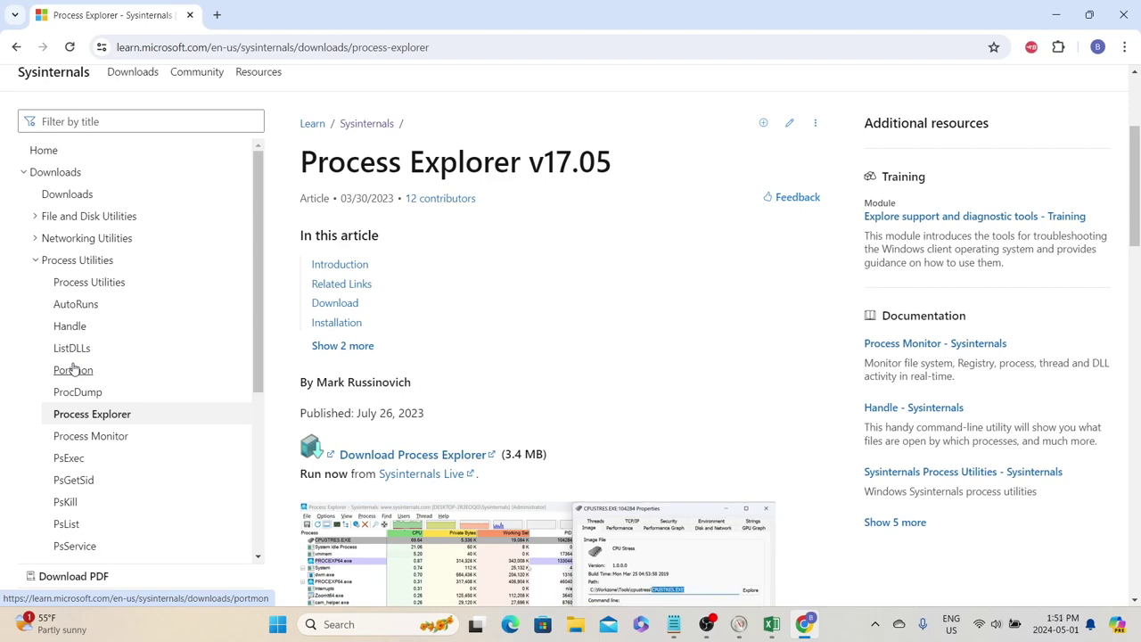
Open the pt-musthave-series GitHub repository in a new tab and view Performance-Counters.md in its Module7 folder
left_click(217, 14)
key("ctrl+v")
key("Return")
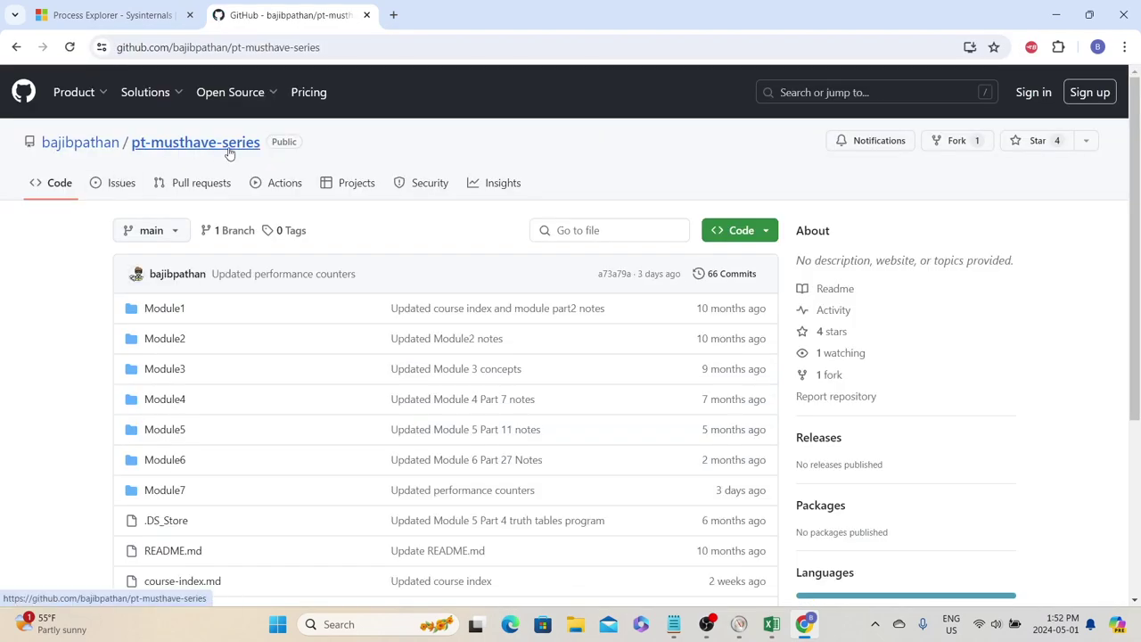
scroll(175, 364, "down", 3)
left_click(169, 346)
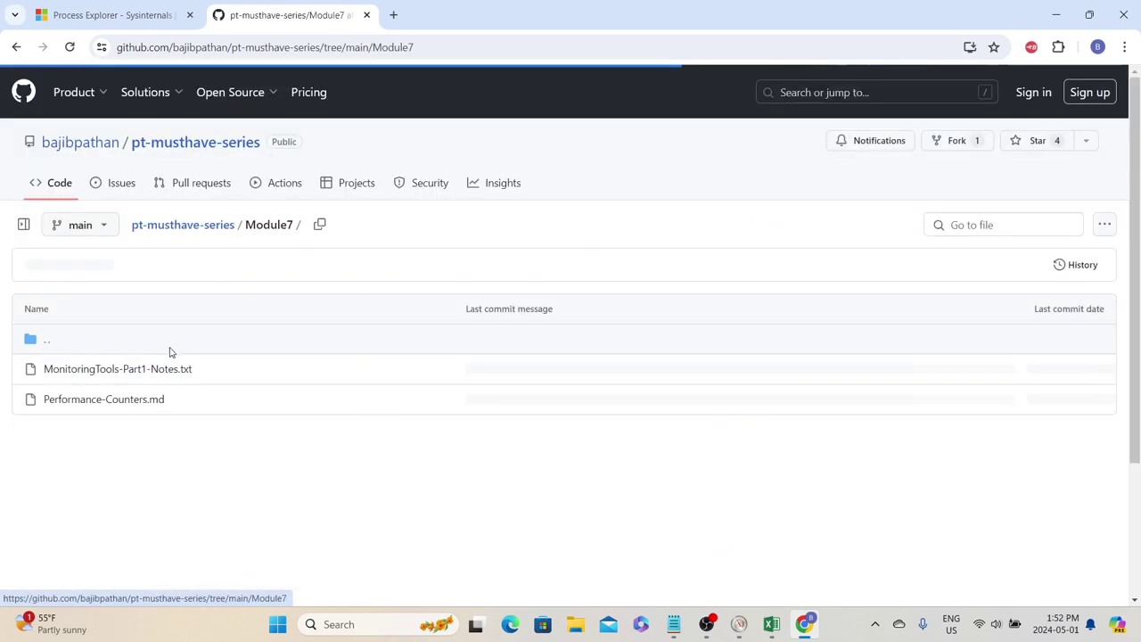
left_click(349, 400)
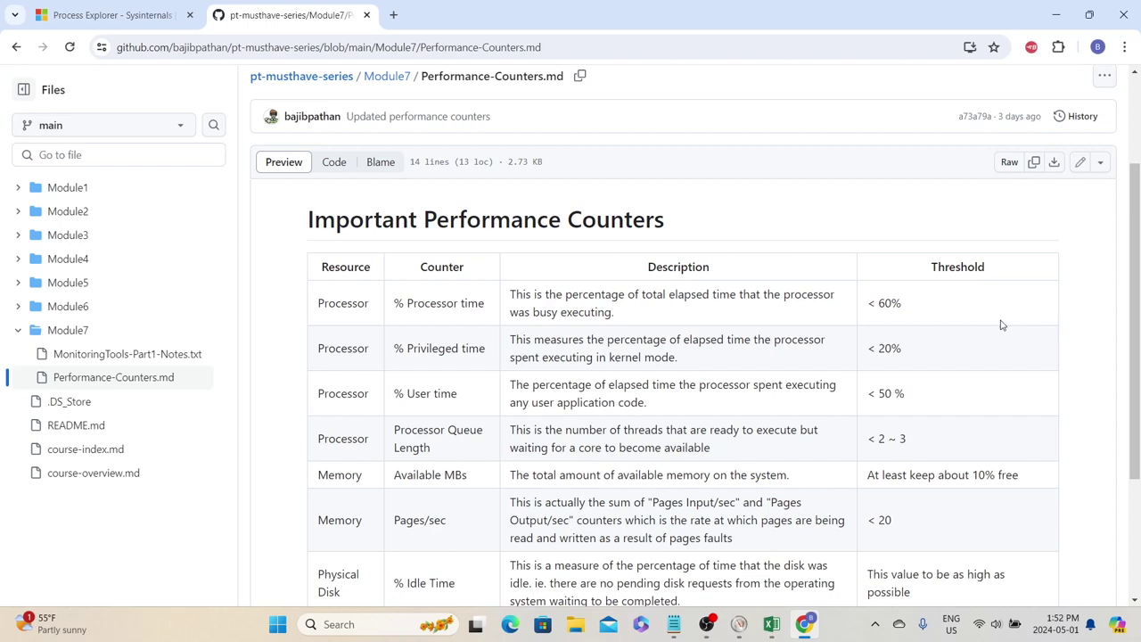
Highlight the threshold of the % Processor time counter and review the other counters in the Important Performance Counters table
left_click_drag(938, 272, 862, 301)
left_click(923, 313)
left_click_drag(923, 313, 852, 312)
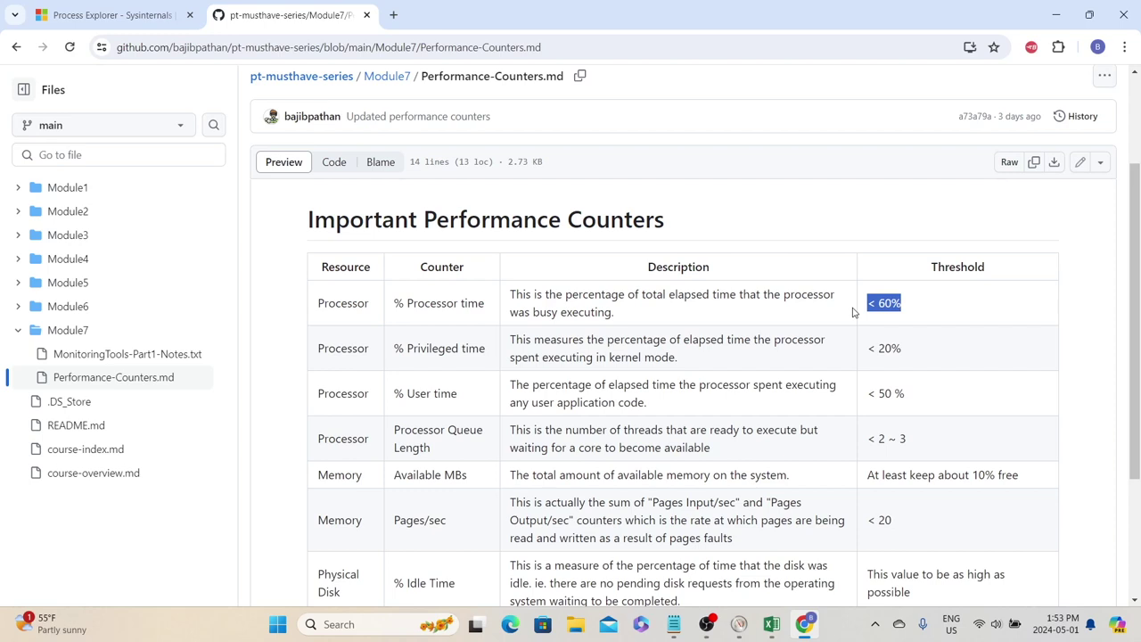
scroll(852, 313, "down", 3)
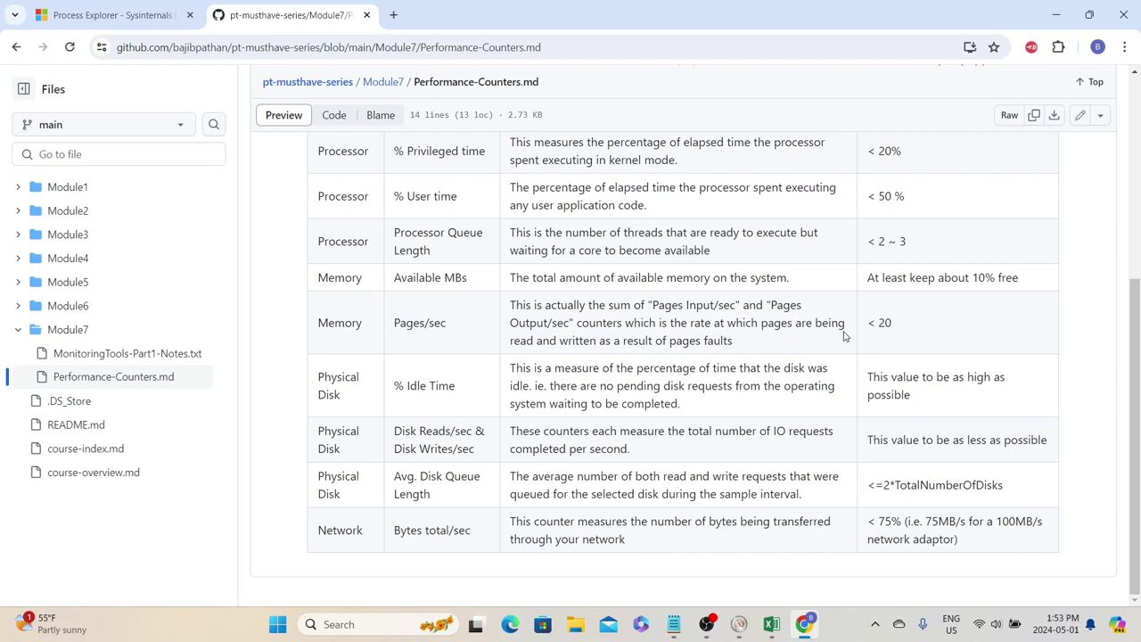
scroll(845, 335, "up", 2)
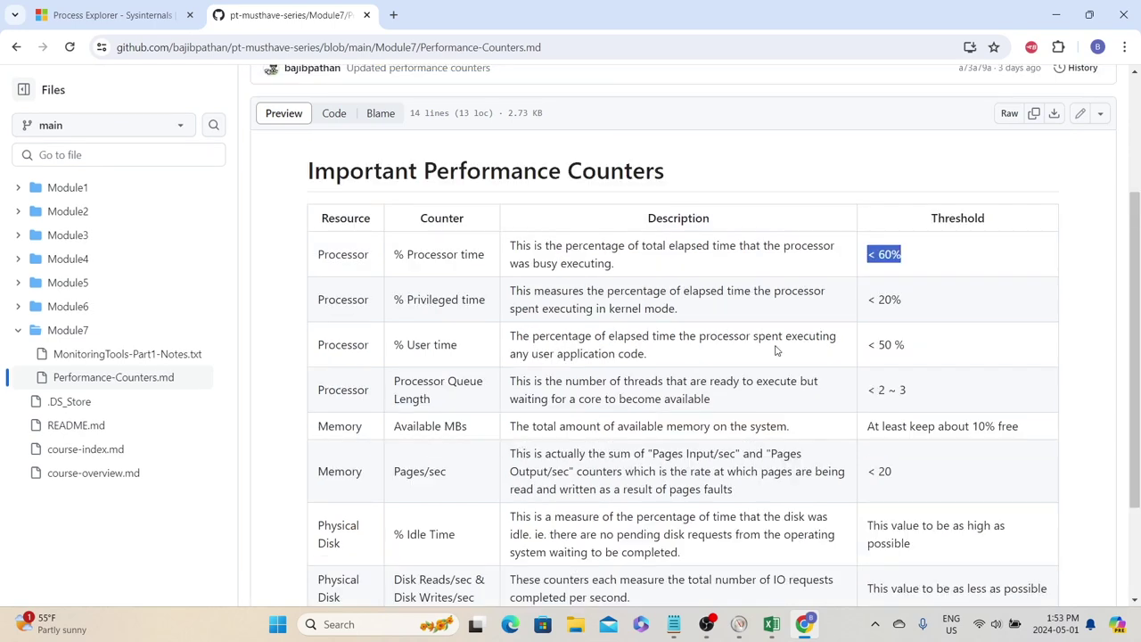